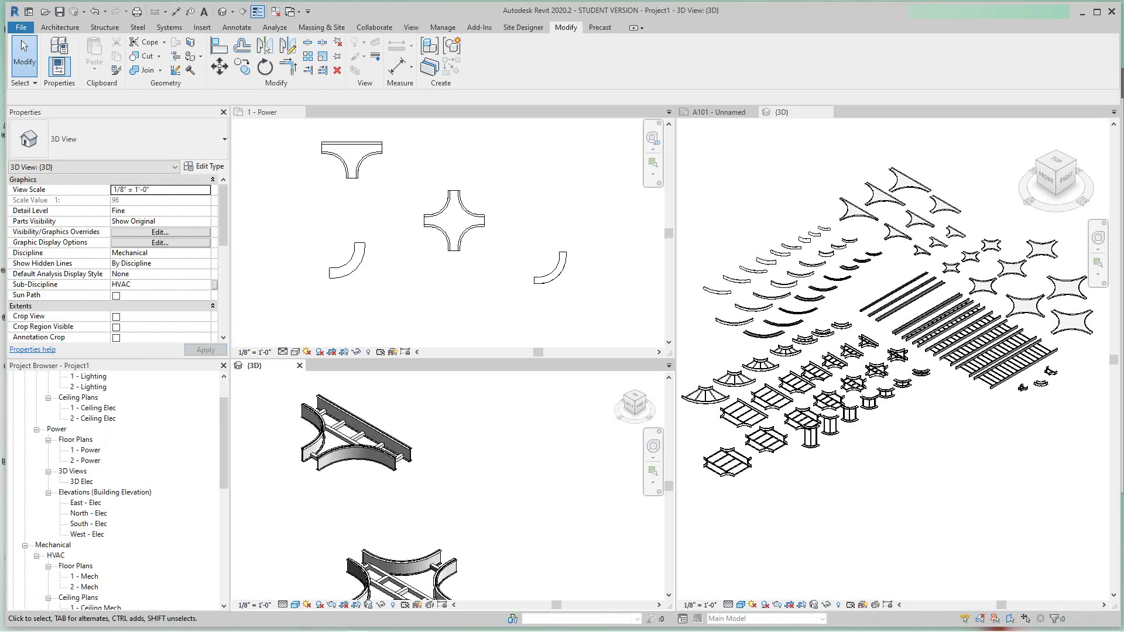
Step: Examine the ladder tray tee, cross and bend fittings up close in the shaded 3D view
{"action": "scroll", "coordinate": [487, 470], "scroll_direction": "up", "scroll_amount": 7}
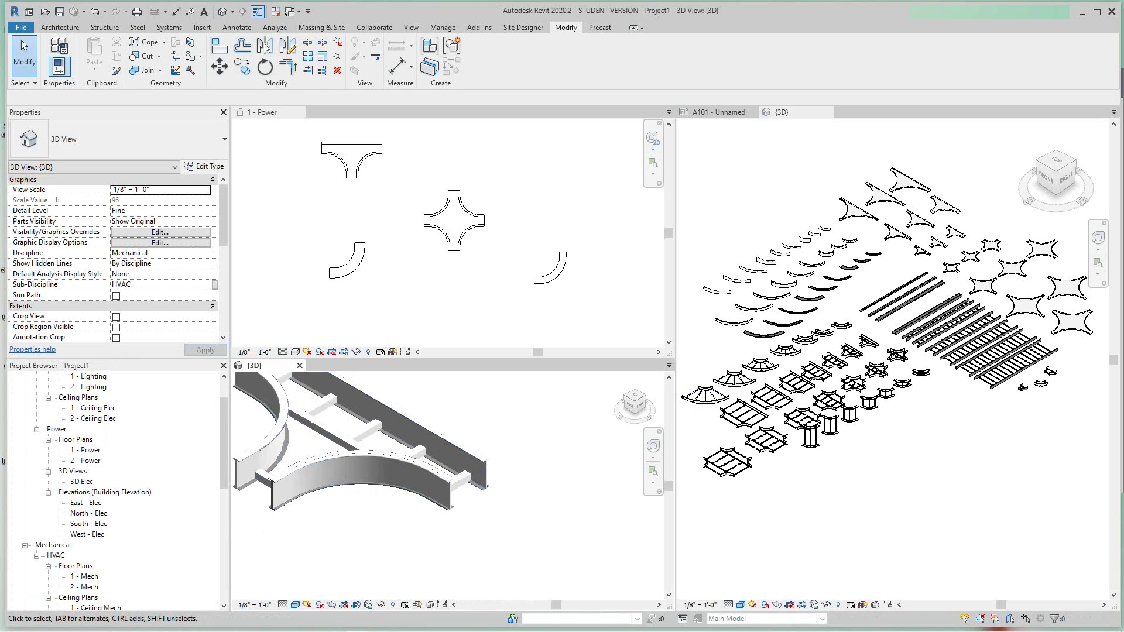
{"action": "middle_click_drag", "start_coordinate": [489, 472], "coordinate": [533, 486]}
{"action": "scroll", "coordinate": [532, 486], "scroll_direction": "up", "scroll_amount": 4}
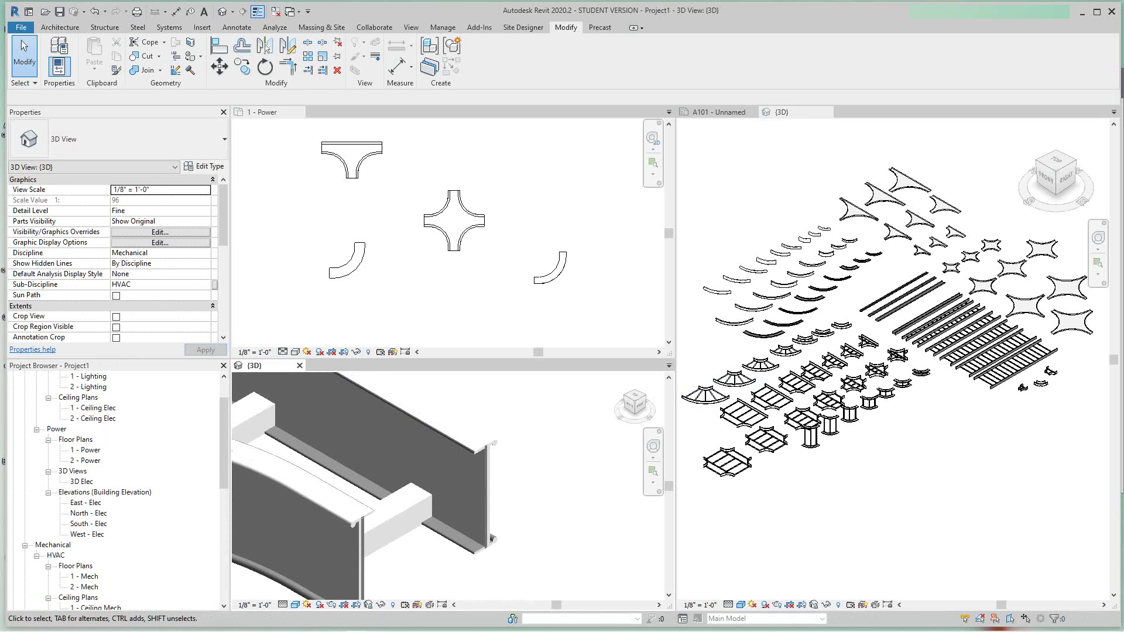
{"action": "scroll", "coordinate": [514, 471], "scroll_direction": "down", "scroll_amount": 10}
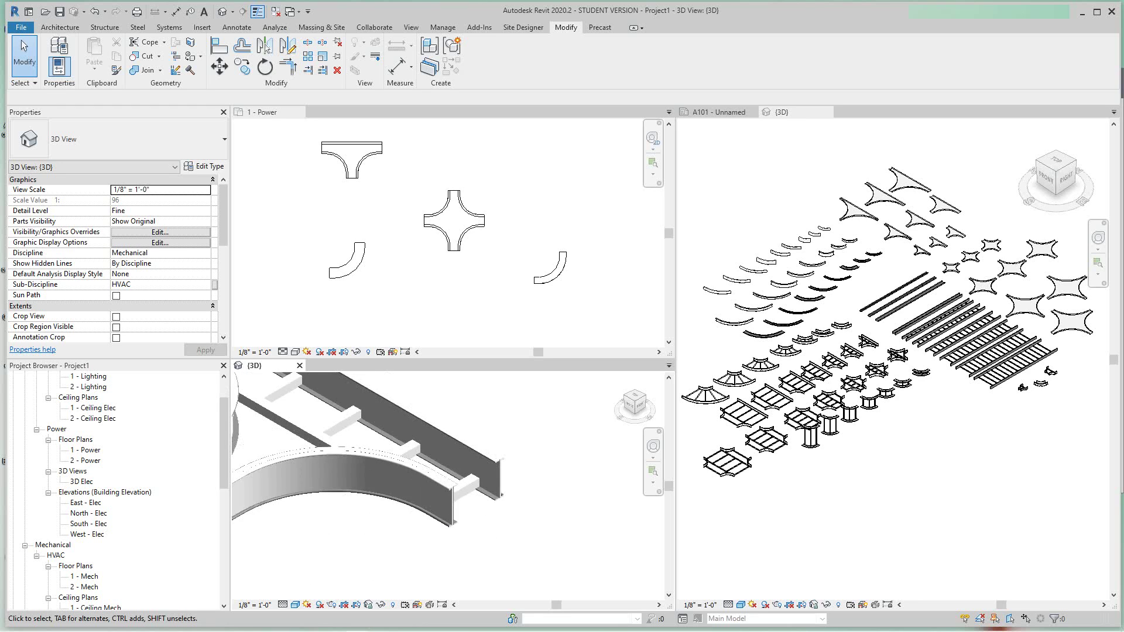
{"action": "scroll", "coordinate": [451, 486], "scroll_direction": "down", "scroll_amount": 5}
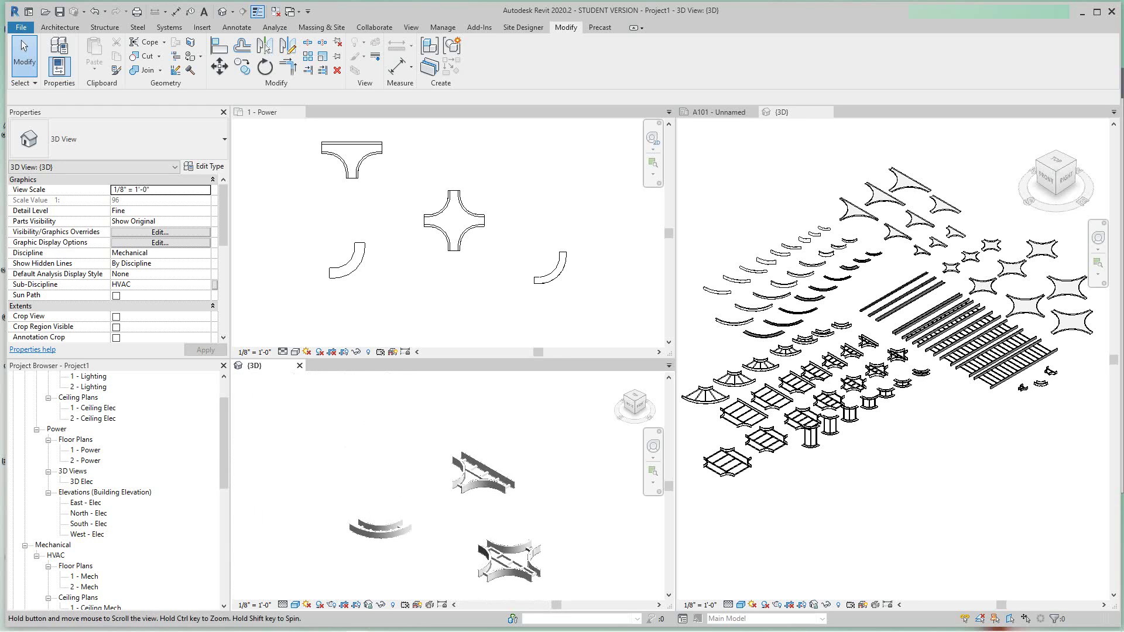
{"action": "scroll", "coordinate": [515, 562], "scroll_direction": "up", "scroll_amount": 3}
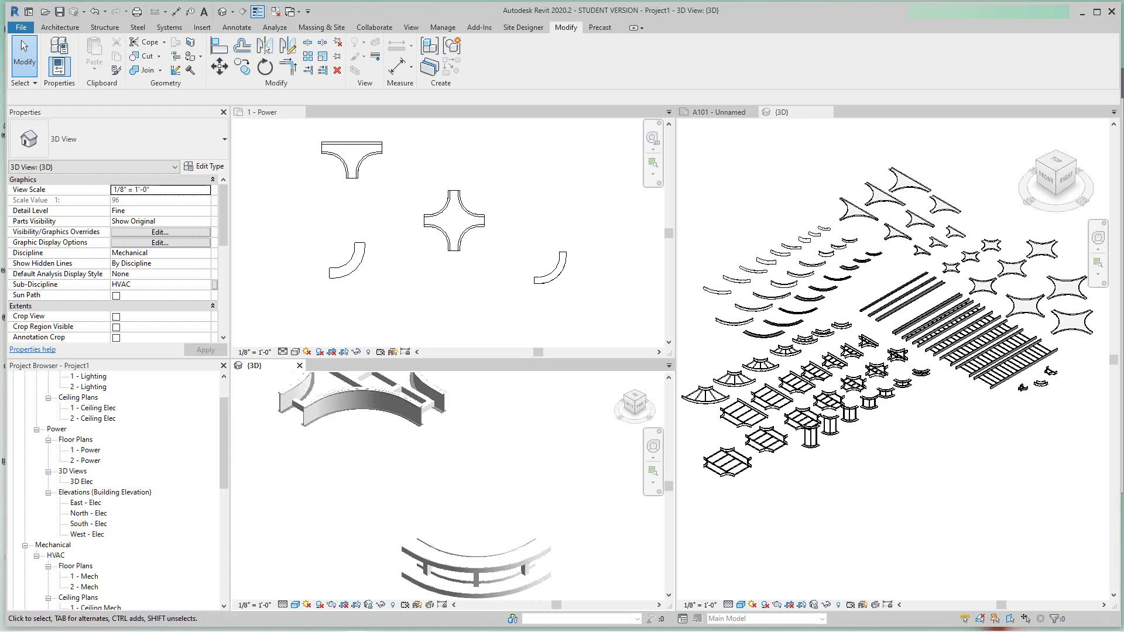
{"action": "scroll", "coordinate": [475, 521], "scroll_direction": "down", "scroll_amount": 3}
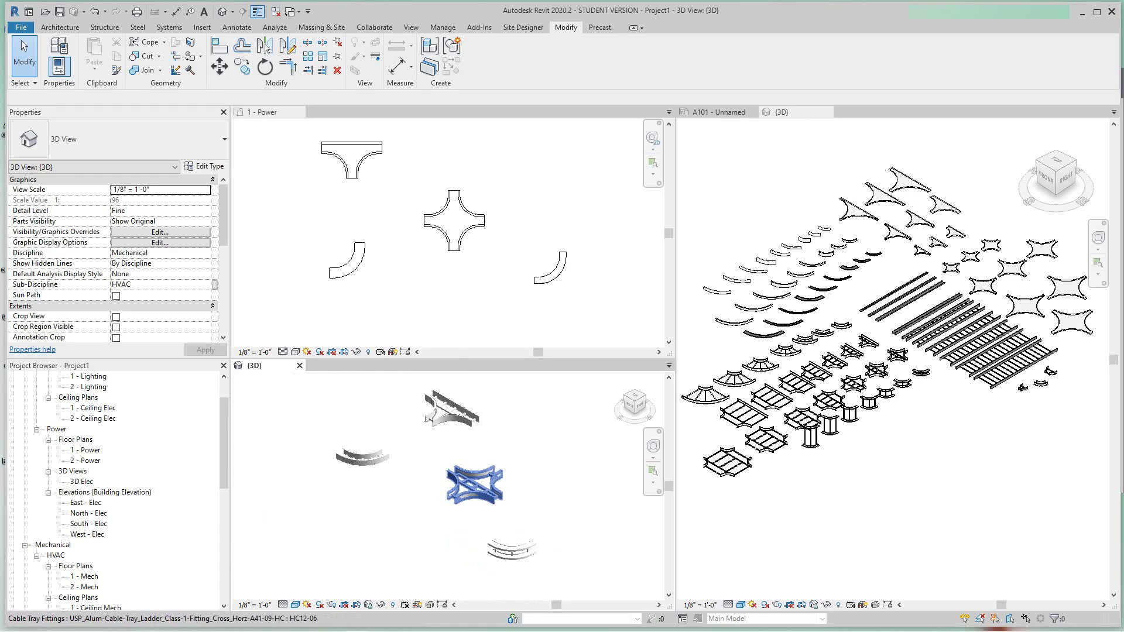
{"action": "scroll", "coordinate": [433, 416], "scroll_direction": "up", "scroll_amount": 2}
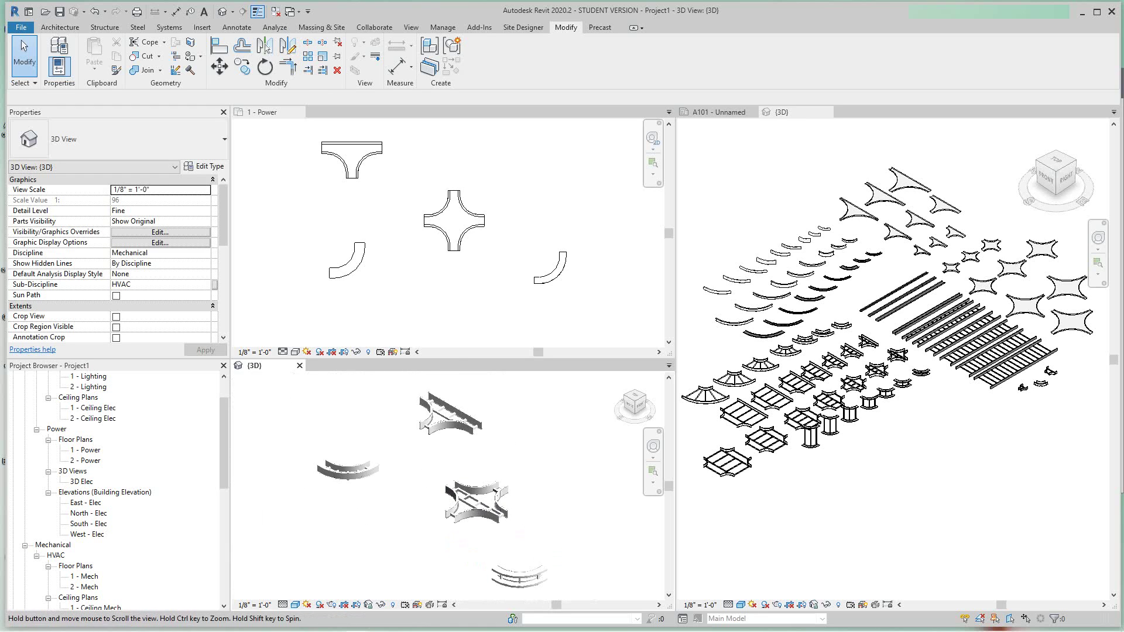
{"action": "scroll", "coordinate": [439, 267], "scroll_direction": "up", "scroll_amount": 6}
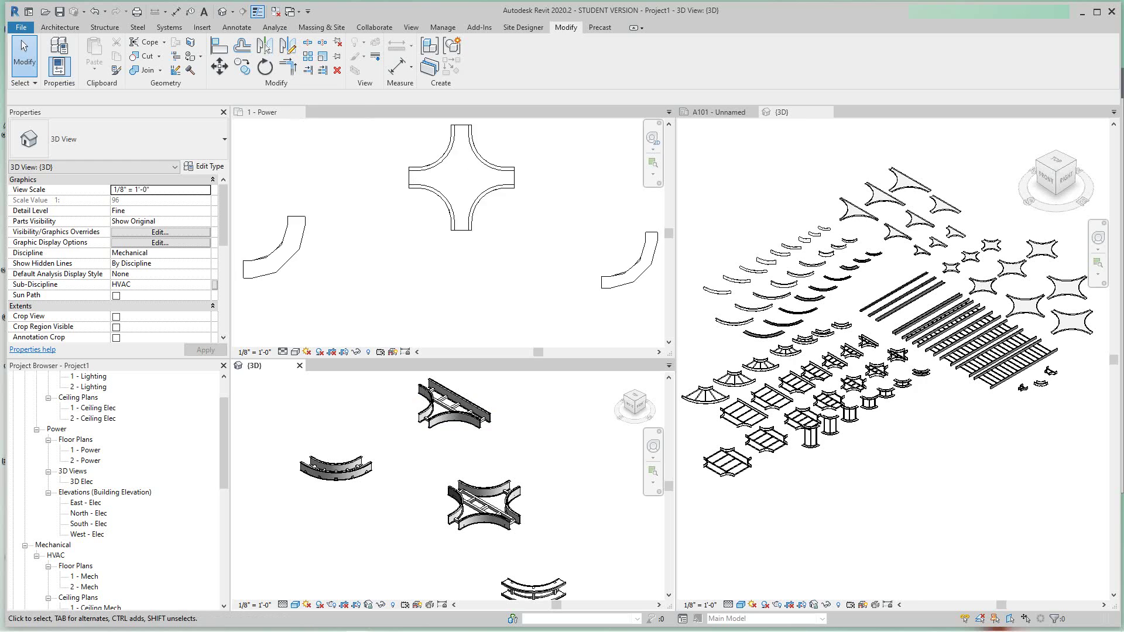
{"action": "scroll", "coordinate": [441, 268], "scroll_direction": "down", "scroll_amount": 7}
{"action": "scroll", "coordinate": [431, 419], "scroll_direction": "down", "scroll_amount": 1}
{"action": "scroll", "coordinate": [431, 417], "scroll_direction": "down", "scroll_amount": 1}
{"action": "middle_click_drag", "start_coordinate": [431, 417], "coordinate": [415, 440]}
{"action": "scroll", "coordinate": [414, 422], "scroll_direction": "down", "scroll_amount": 3}
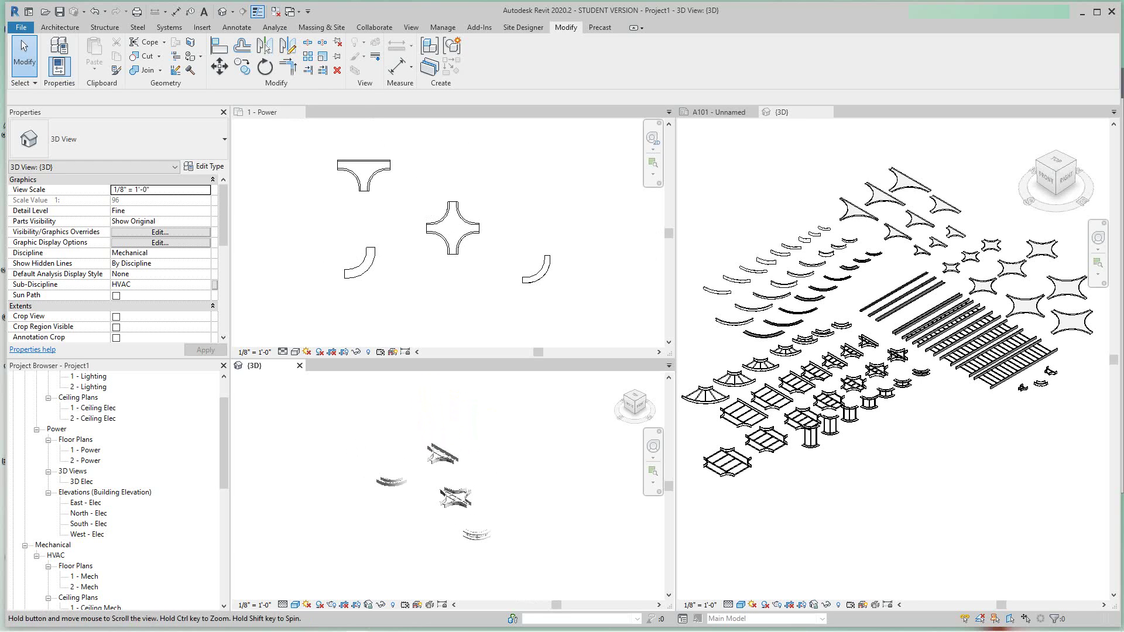
{"action": "scroll", "coordinate": [407, 434], "scroll_direction": "up", "scroll_amount": 1}
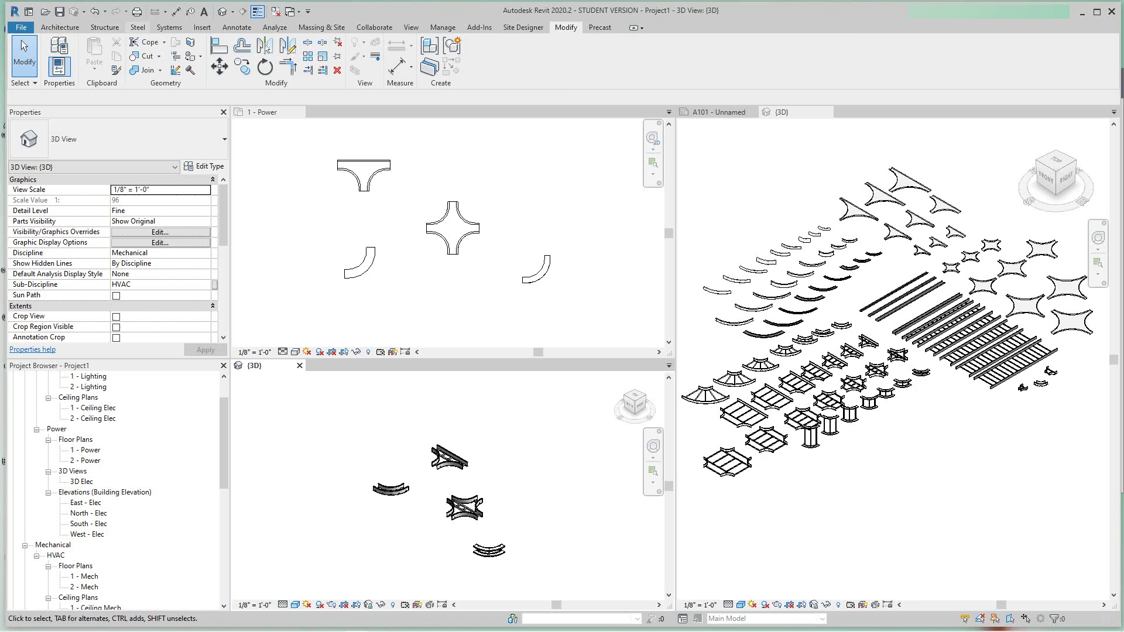
Step: Draw a 12" x 4" ladder cable tray 12'-0" long beside the fittings in the shaded 3D view, at 9'-0" middle elevation
{"action": "left_click", "coordinate": [169, 27]}
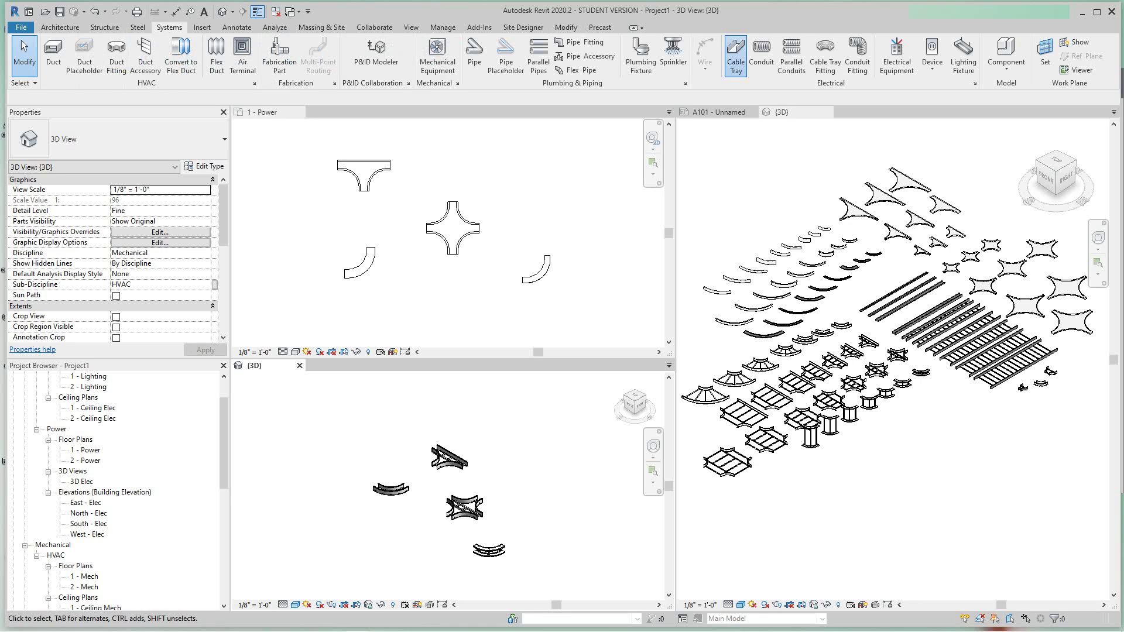
{"action": "left_click", "coordinate": [736, 55]}
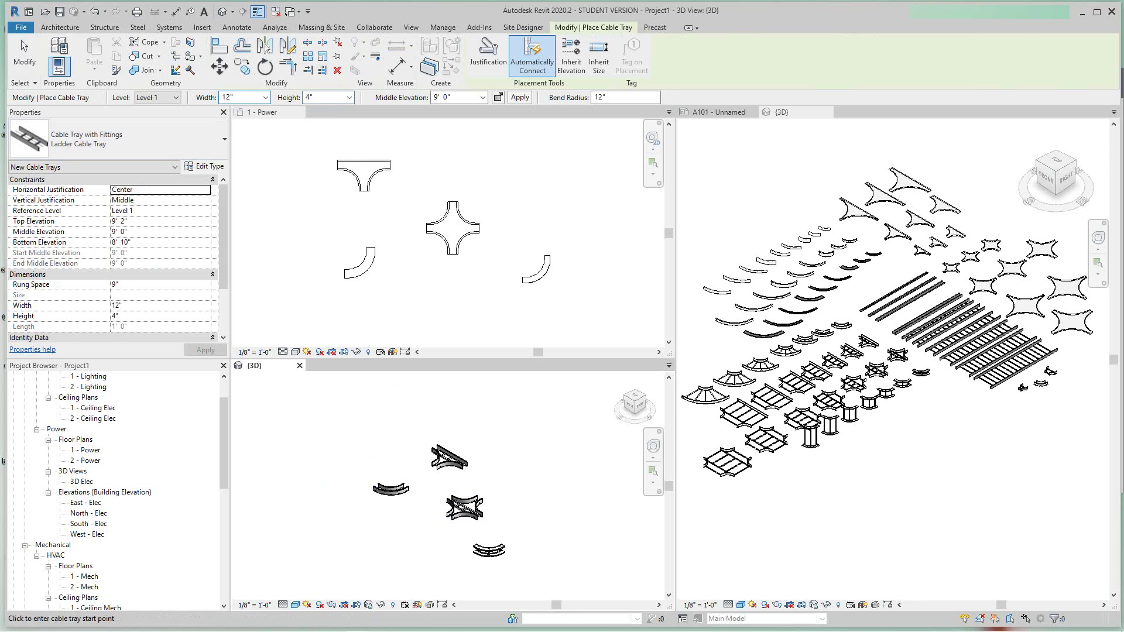
{"action": "scroll", "coordinate": [366, 454], "scroll_direction": "down", "scroll_amount": 2}
{"action": "scroll", "coordinate": [497, 462], "scroll_direction": "up", "scroll_amount": 2}
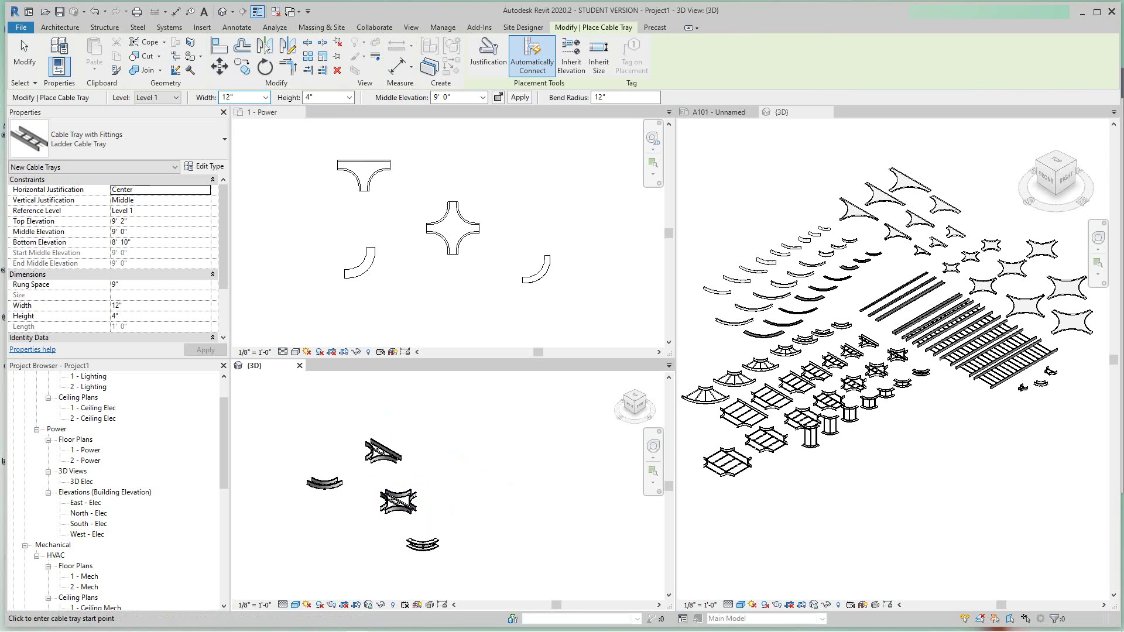
{"action": "left_click", "coordinate": [480, 505]}
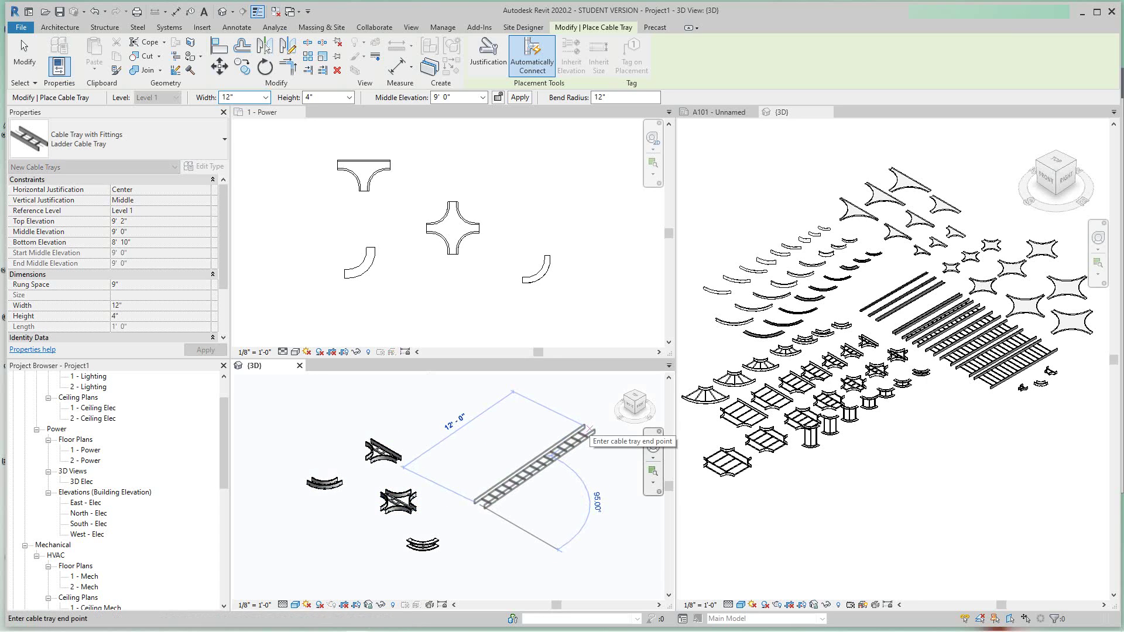
{"action": "left_click", "coordinate": [588, 429]}
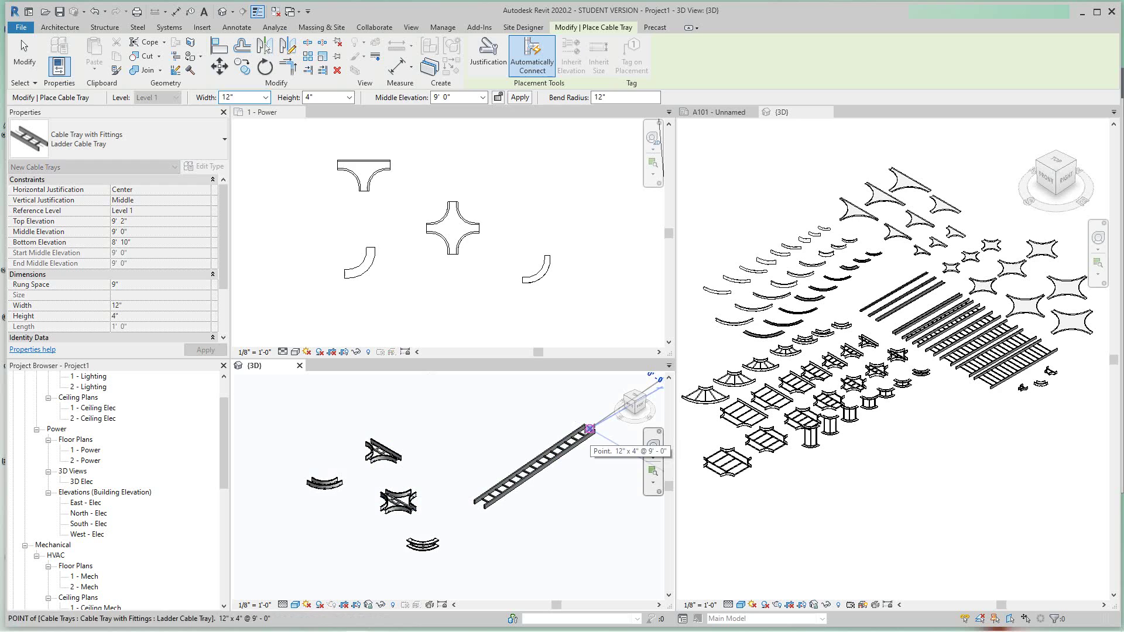
{"action": "key", "text": "Escape"}
{"action": "scroll", "coordinate": [591, 430], "scroll_direction": "down", "scroll_amount": 1}
{"action": "middle_click_drag", "start_coordinate": [590, 430], "coordinate": [528, 398]}
{"action": "scroll", "coordinate": [512, 438], "scroll_direction": "up", "scroll_amount": 3}
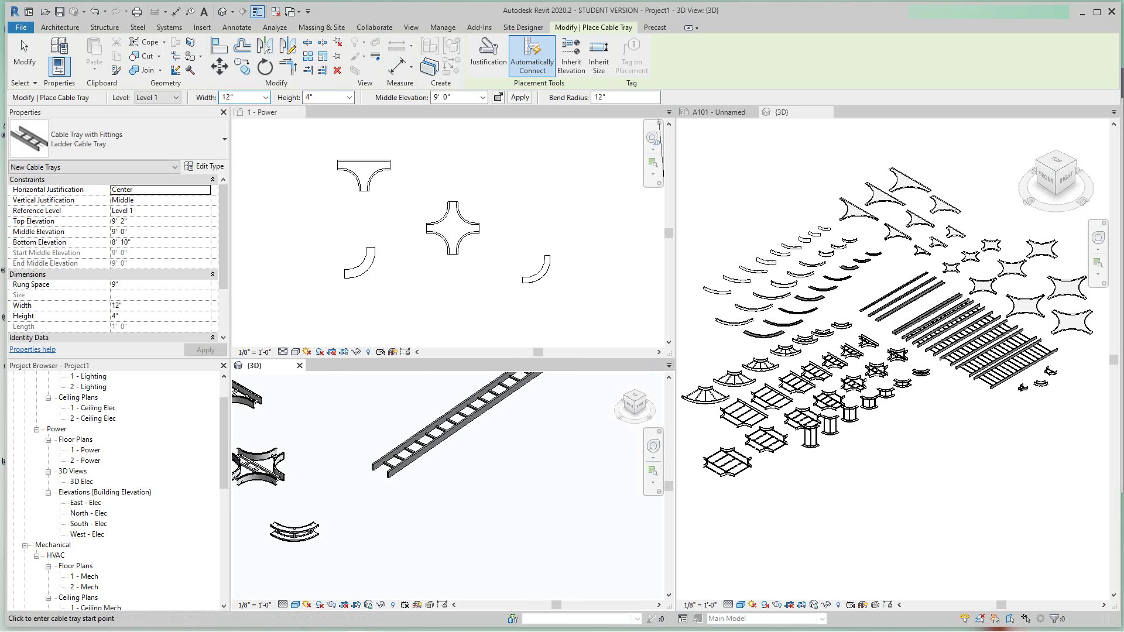
{"action": "right_click", "coordinate": [510, 442]}
{"action": "left_click", "coordinate": [540, 239]}
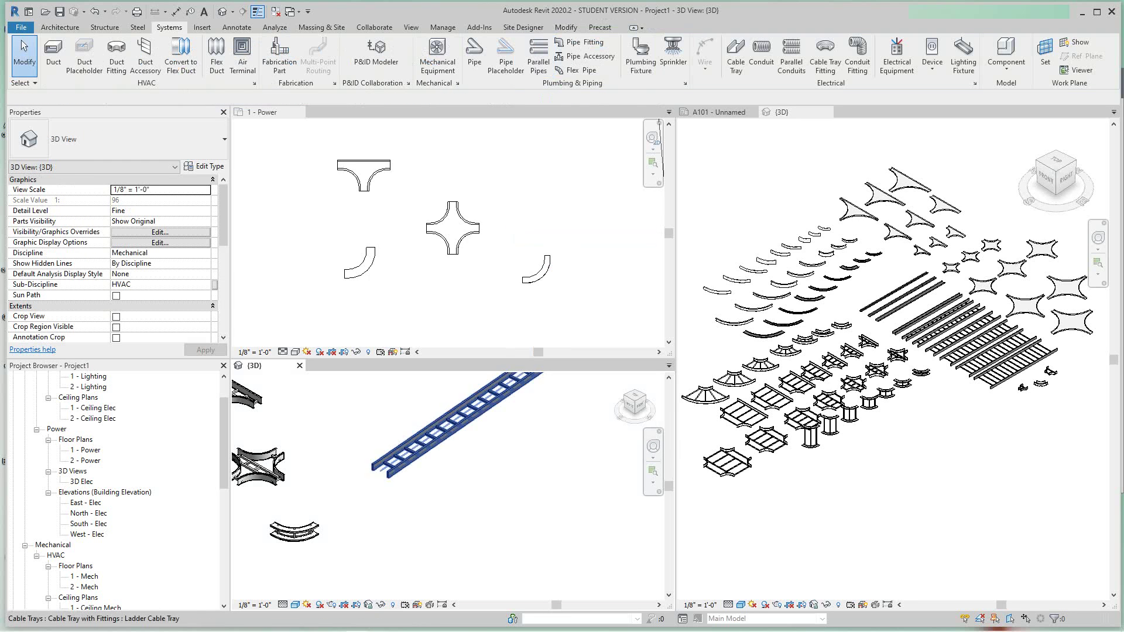
Step: Duplicate the new tray's Ladder Cable Tray type as "USP Aluminum Cable ladder part number"
{"action": "scroll", "coordinate": [493, 439], "scroll_direction": "down", "scroll_amount": 1}
{"action": "middle_click_drag", "start_coordinate": [493, 439], "coordinate": [495, 488]}
{"action": "left_click", "coordinate": [485, 464]}
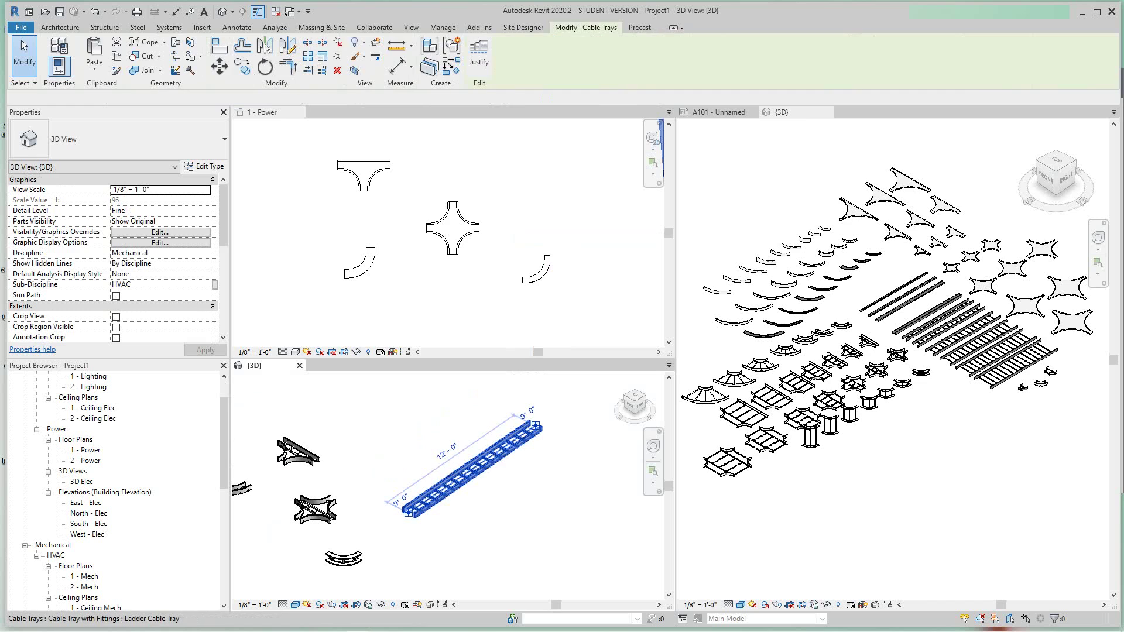
{"action": "key", "text": "Escape"}
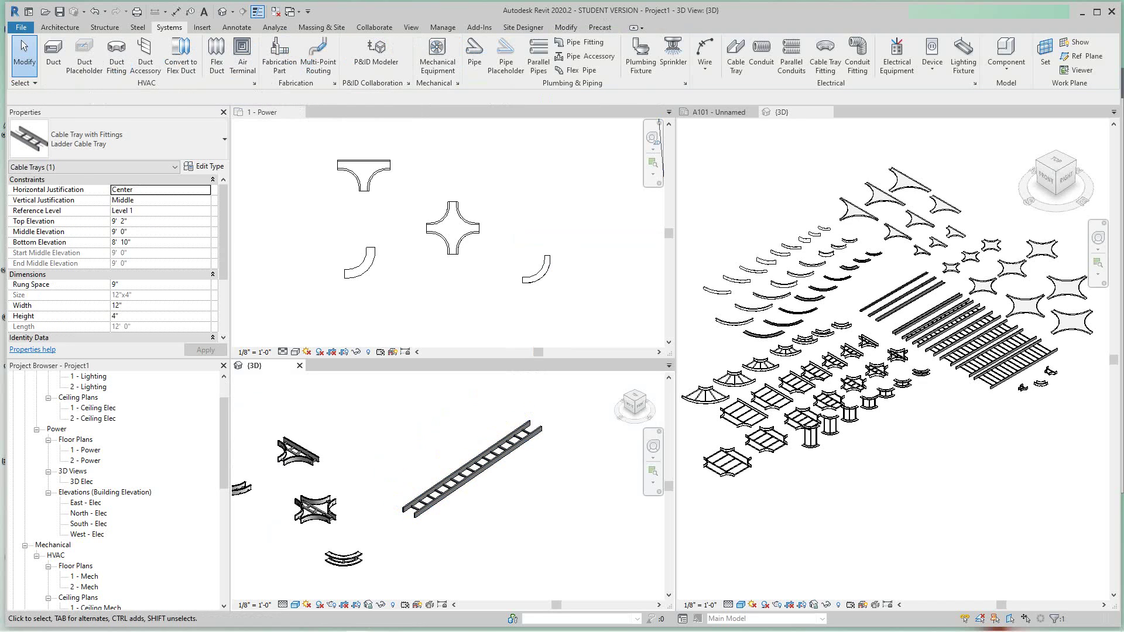
{"action": "left_click", "coordinate": [466, 474]}
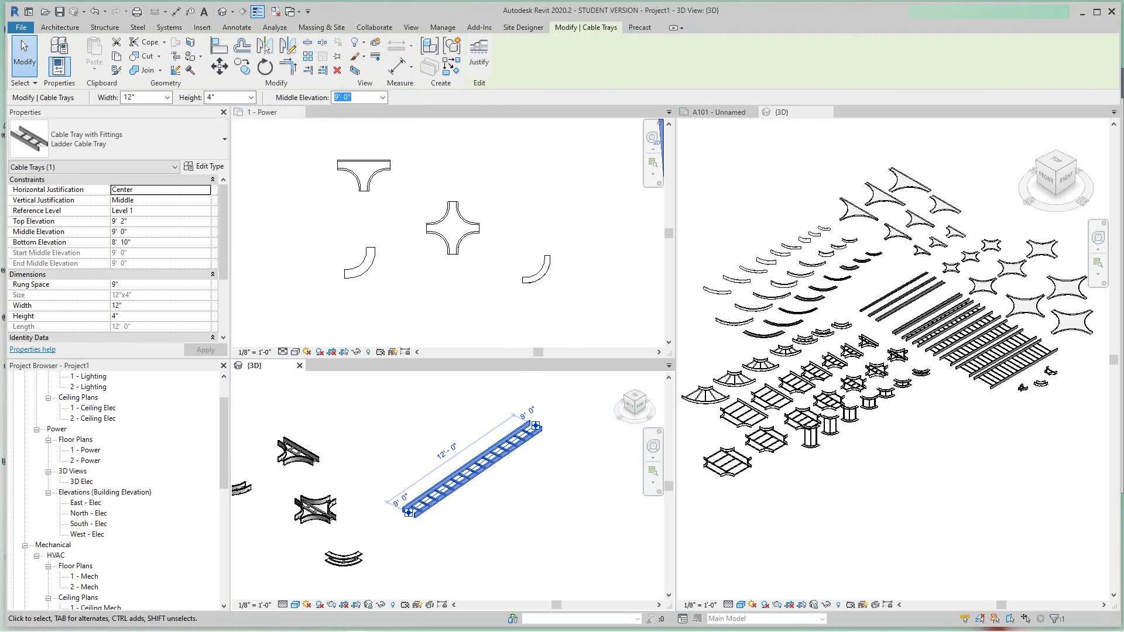
{"action": "left_click", "coordinate": [204, 166]}
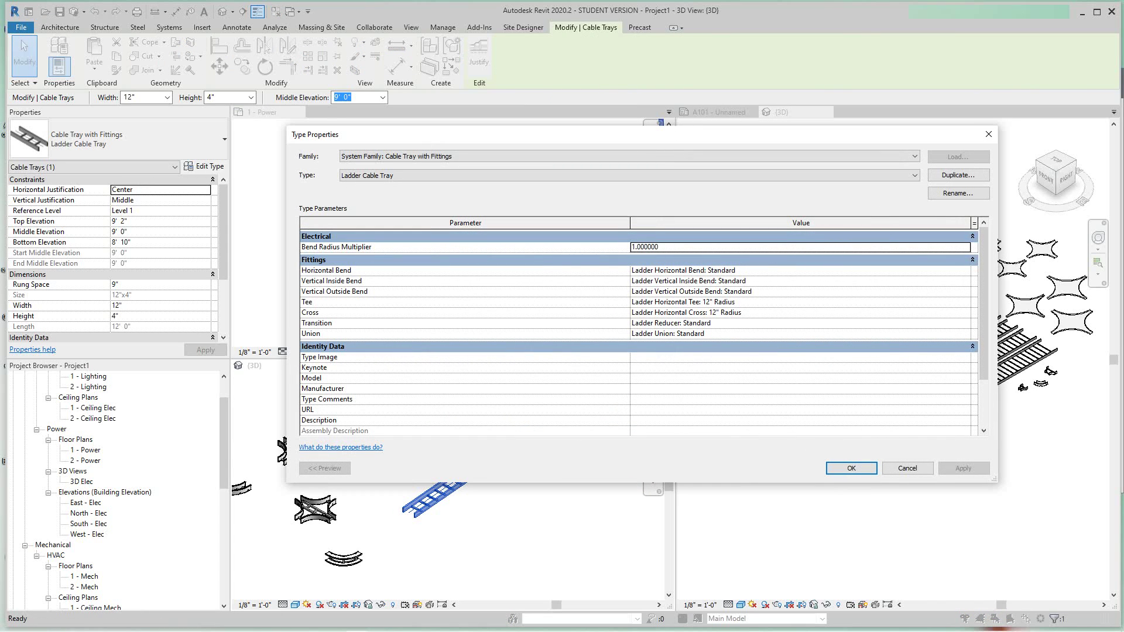
{"action": "left_click", "coordinate": [958, 175]}
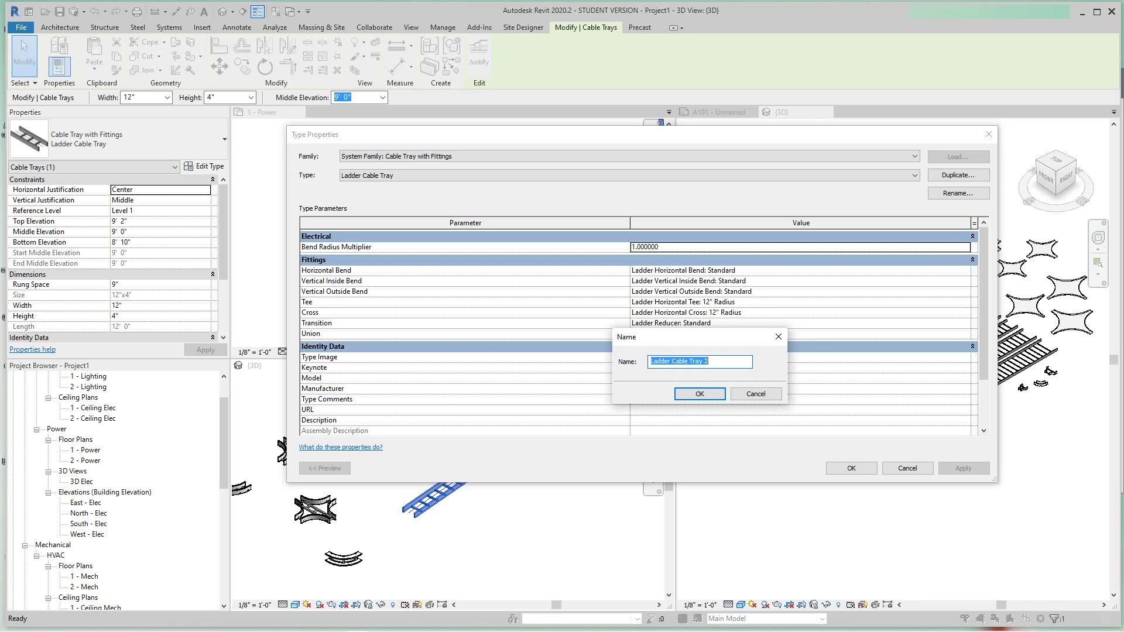
{"action": "type", "text": "USP aLUM"}
{"action": "key", "text": "BackSpace"}
{"action": "key", "text": "BackSpace"}
{"action": "key", "text": "BackSpace"}
{"action": "type", "text": "Alum"}
{"action": "type", "text": "inum C"}
{"action": "type", "text": "able ladde"}
{"action": "type", "text": "r pa"}
{"action": "type", "text": "rt number"}
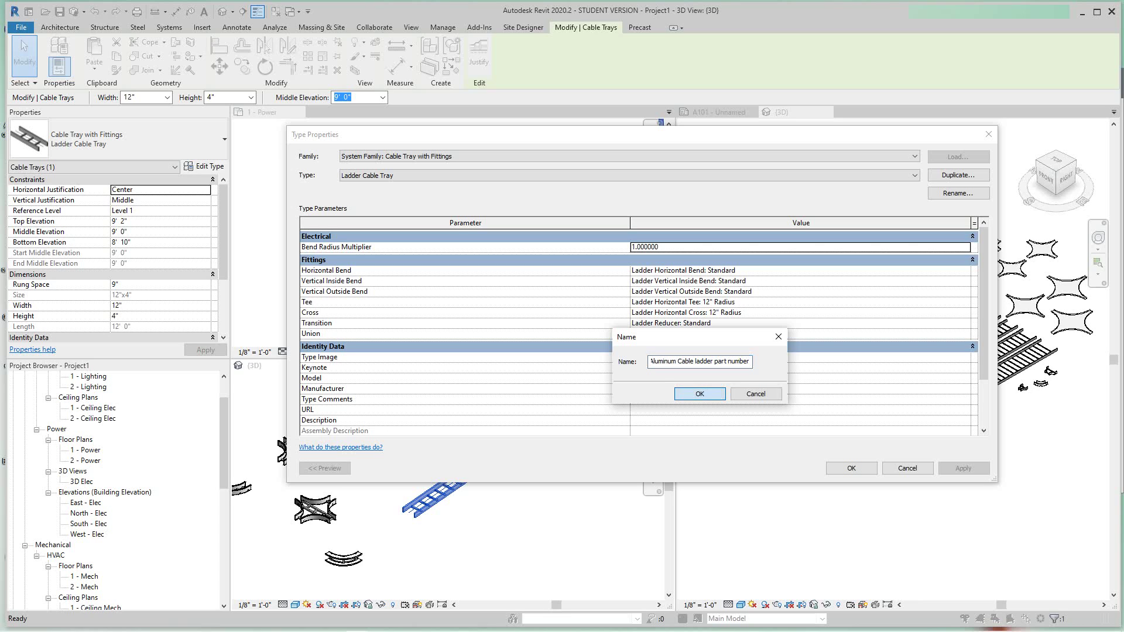
{"action": "key", "text": "Return"}
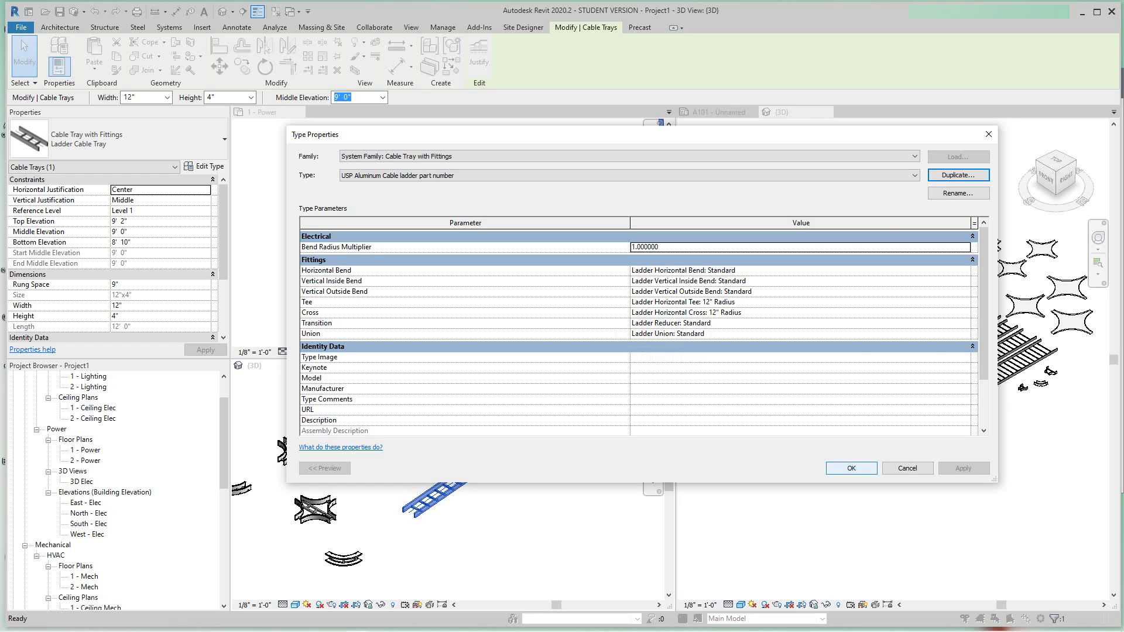
{"action": "left_click", "coordinate": [851, 468]}
Step: Copy the ladder cable tray to a roughly parallel position about 4 ft in front of the original
{"action": "scroll", "coordinate": [490, 503], "scroll_direction": "up", "scroll_amount": 2}
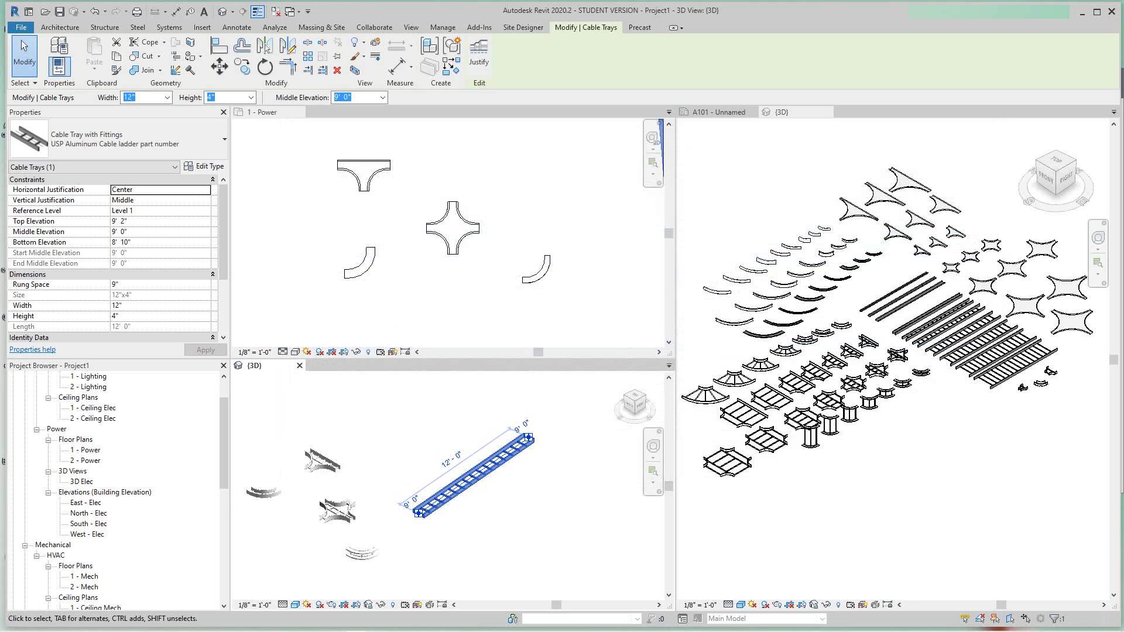
{"action": "middle_click_drag", "start_coordinate": [490, 504], "coordinate": [494, 501]}
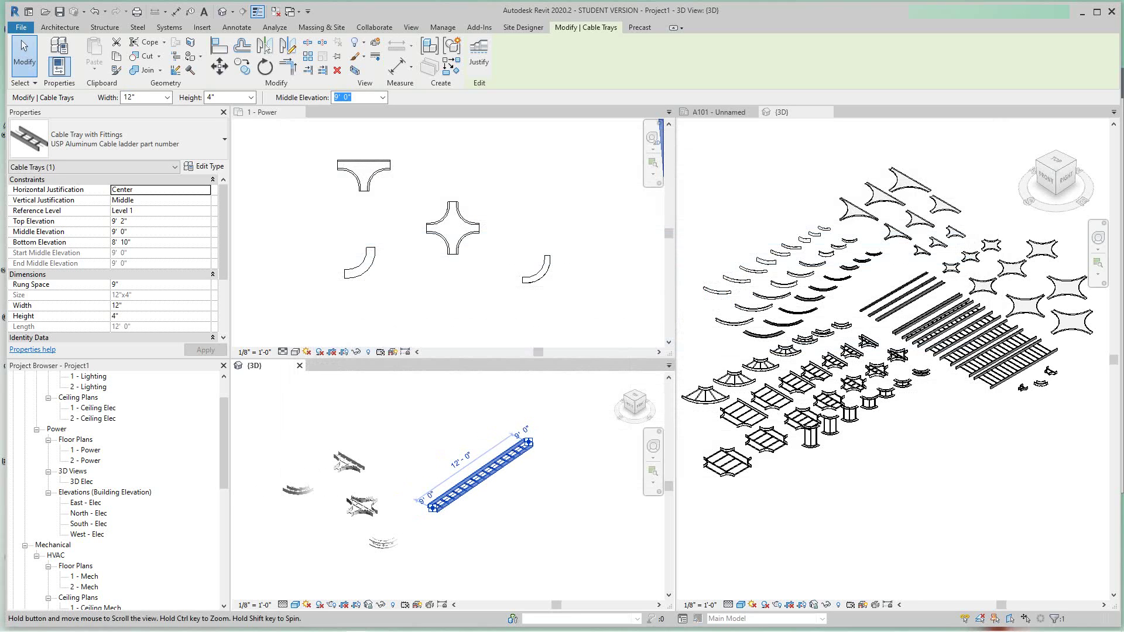
{"action": "scroll", "coordinate": [442, 414], "scroll_direction": "down", "scroll_amount": 2}
{"action": "scroll", "coordinate": [476, 472], "scroll_direction": "up", "scroll_amount": 3}
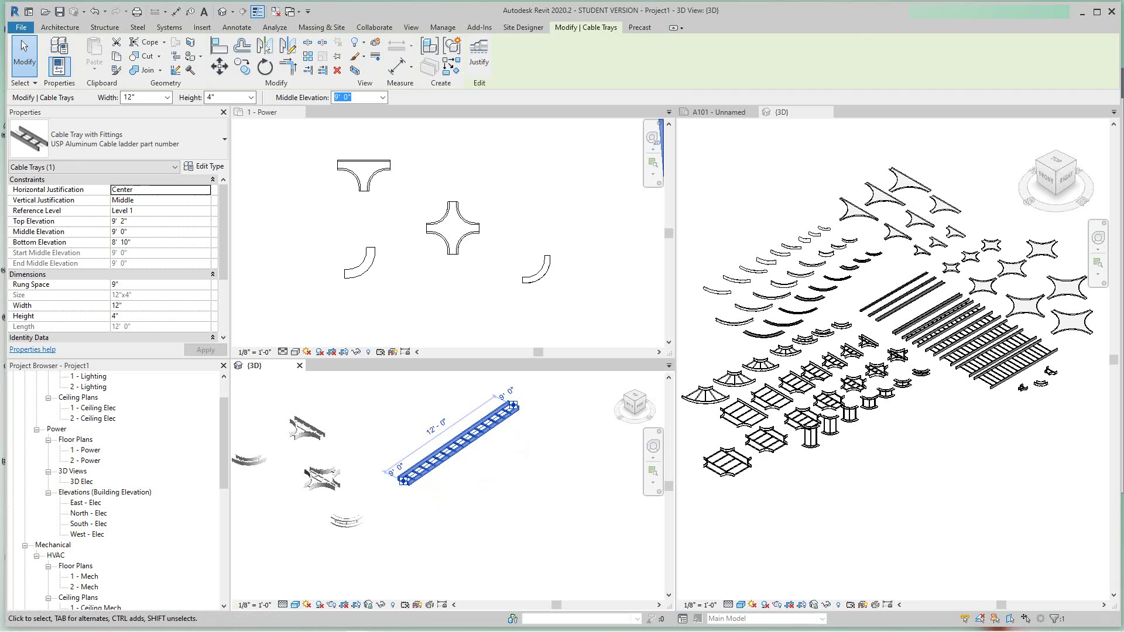
{"action": "key", "text": "Escape"}
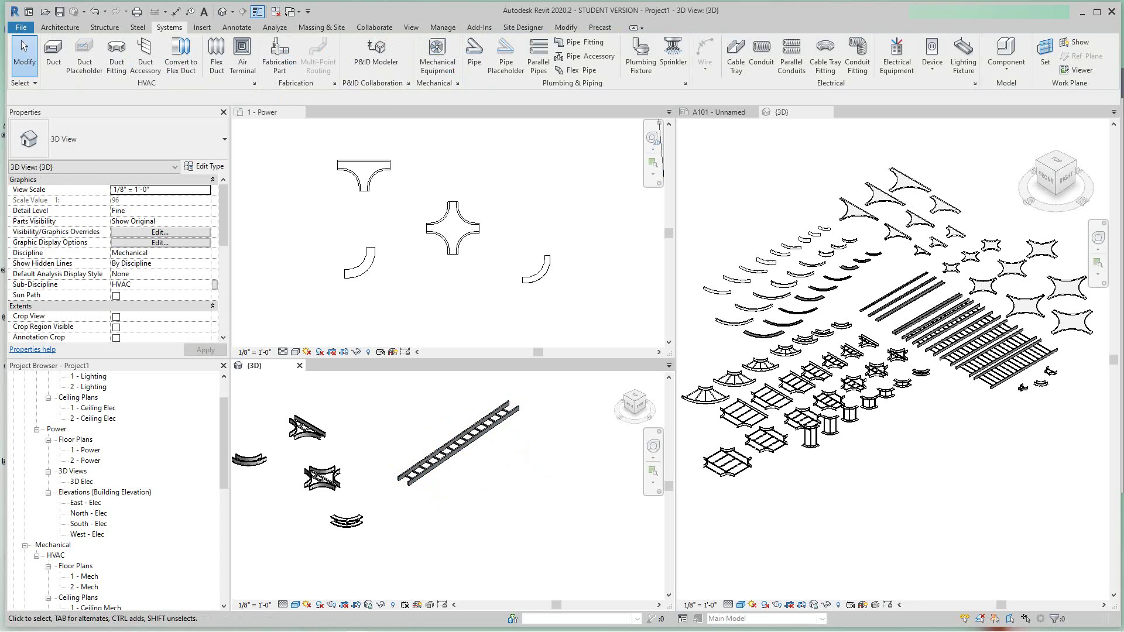
{"action": "left_click", "coordinate": [458, 442]}
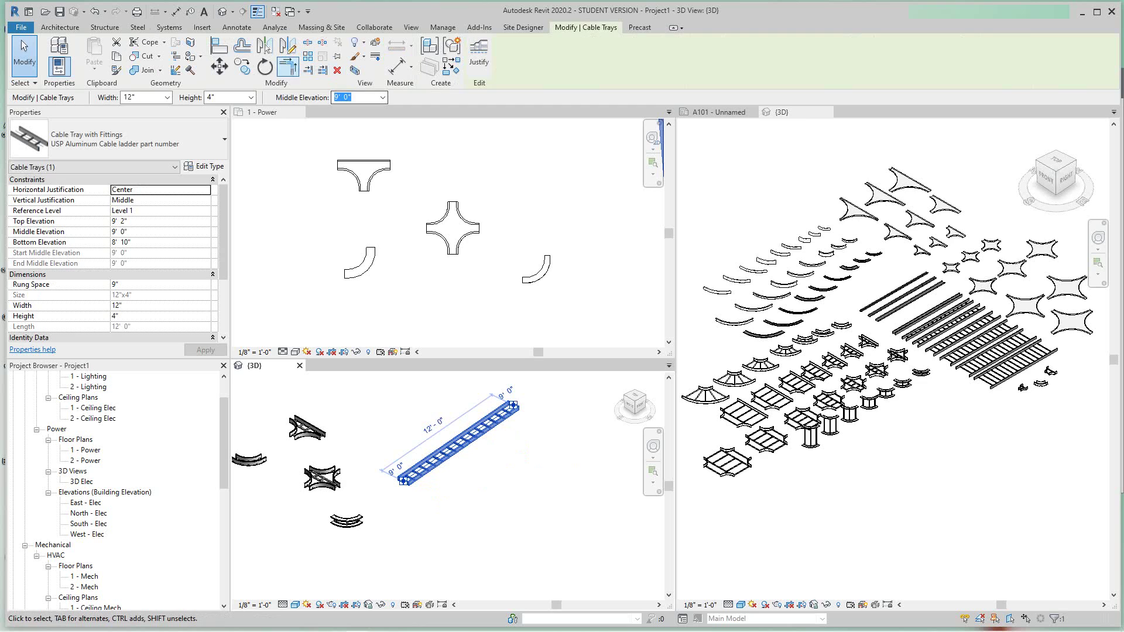
{"action": "left_click", "coordinate": [242, 67]}
{"action": "left_click", "coordinate": [474, 452]}
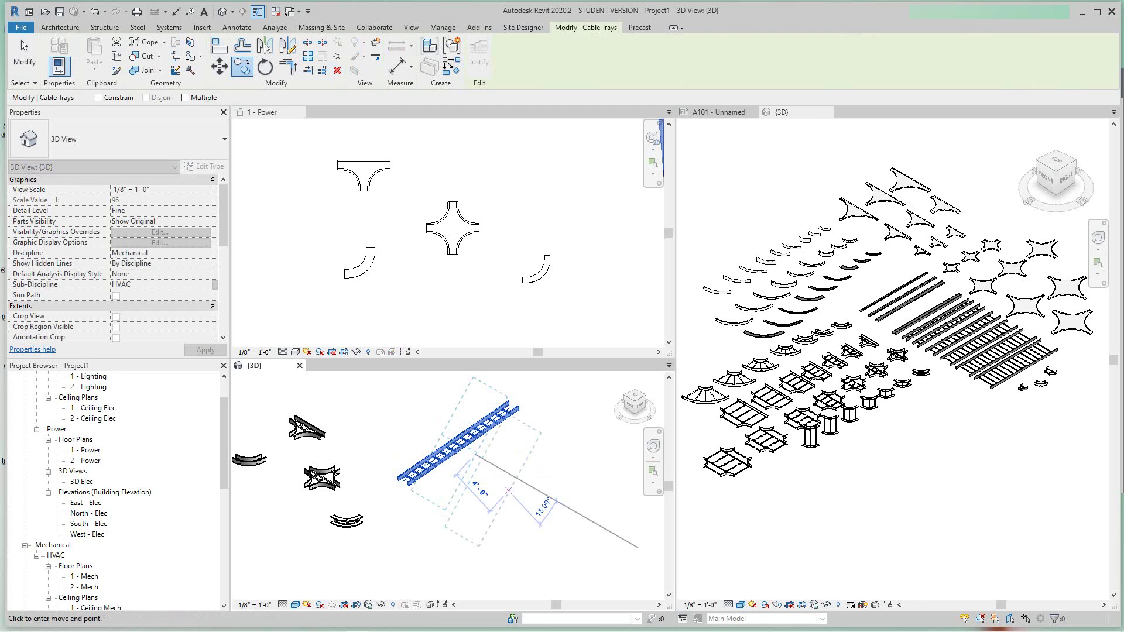
{"action": "left_click", "coordinate": [510, 479]}
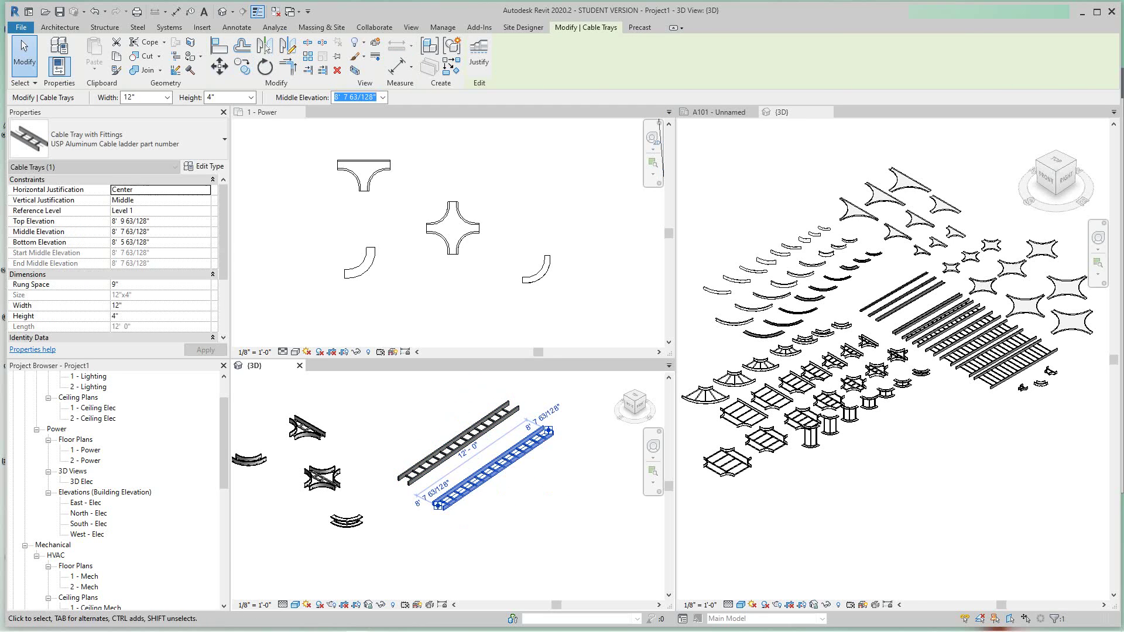
Step: Duplicate the copied tray's type as "USP Aluminum Cable ladder part number 2"
{"action": "scroll", "coordinate": [480, 484], "scroll_direction": "up", "scroll_amount": 3}
{"action": "key", "text": "Escape"}
{"action": "left_click", "coordinate": [483, 460]}
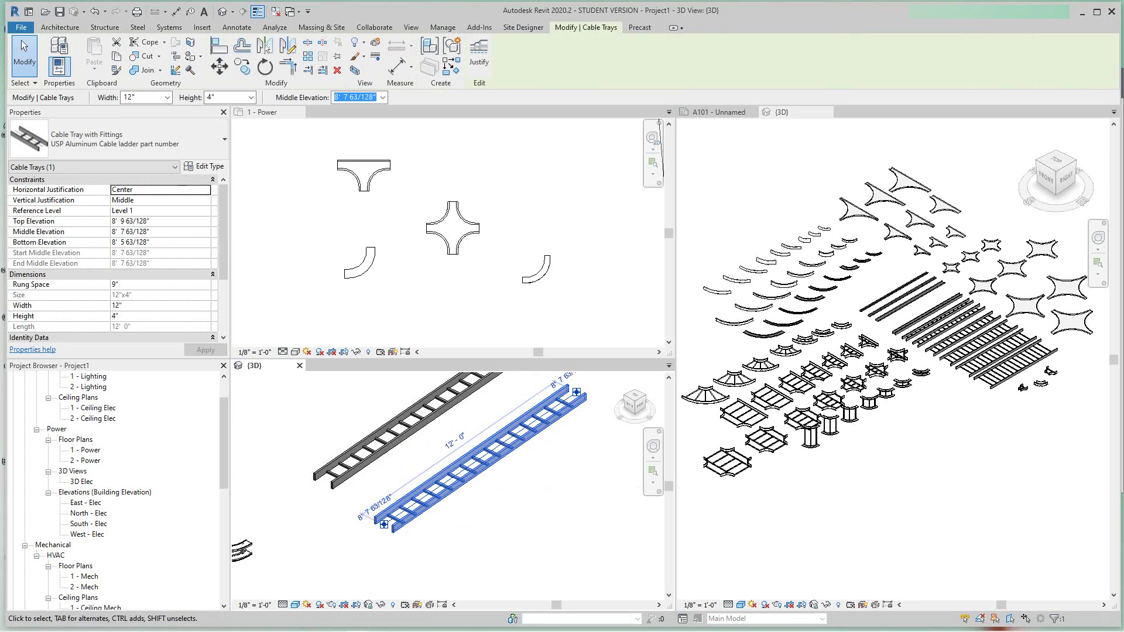
{"action": "left_click", "coordinate": [204, 166]}
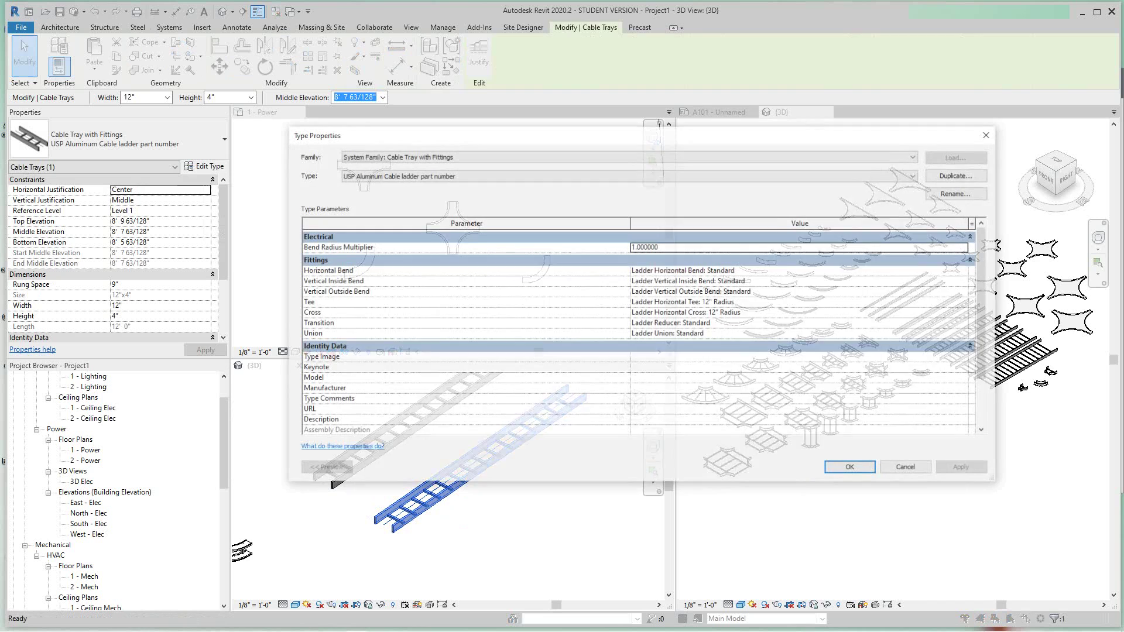
{"action": "left_click", "coordinate": [958, 175]}
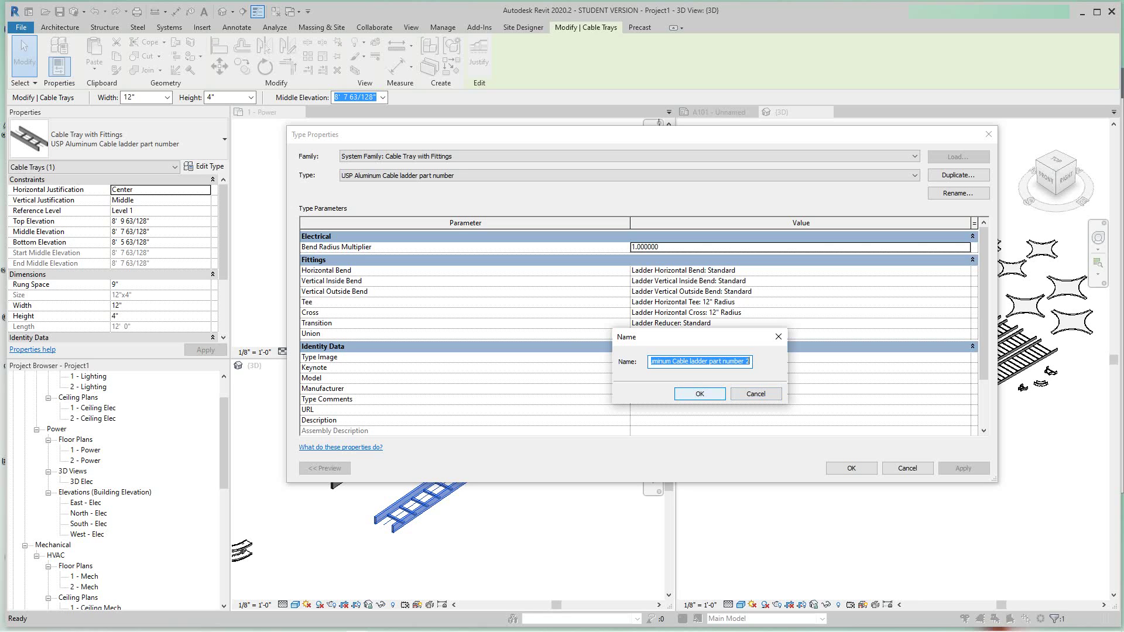
{"action": "left_click", "coordinate": [700, 394]}
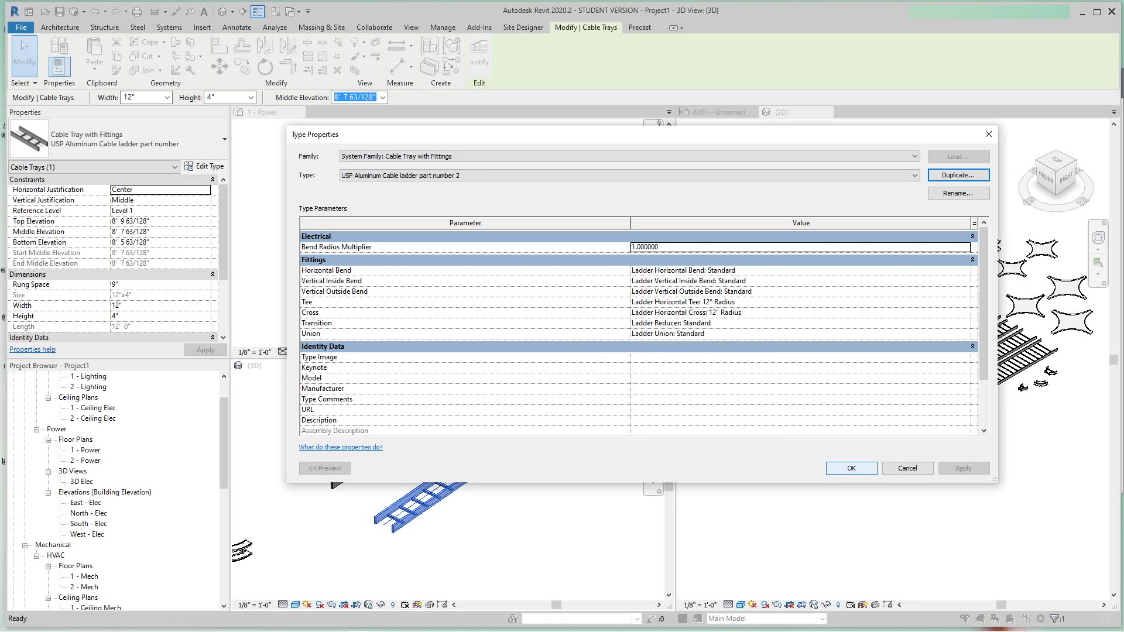
Step: Accept the duplicated "USP Aluminum Cable ladder part number 2" type for the copied tray and deselect the tray
{"action": "left_click", "coordinate": [851, 468]}
{"action": "left_click", "coordinate": [461, 553]}
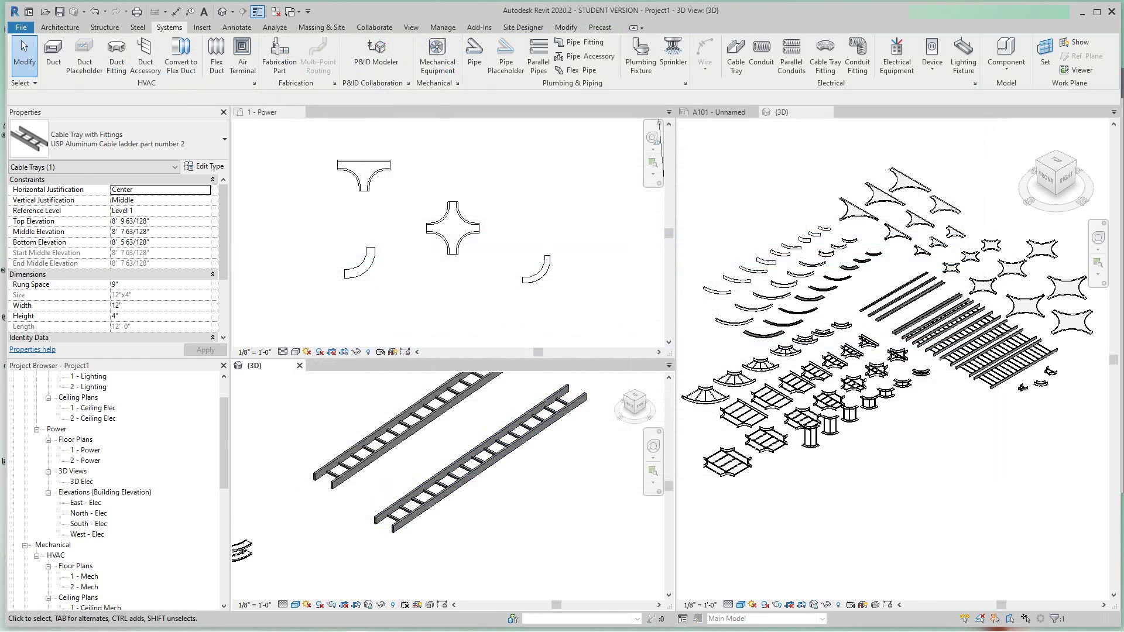
{"action": "scroll", "coordinate": [461, 554], "scroll_direction": "down", "scroll_amount": 3}
{"action": "scroll", "coordinate": [326, 522], "scroll_direction": "up", "scroll_amount": 3}
{"action": "scroll", "coordinate": [313, 506], "scroll_direction": "down", "scroll_amount": 4}
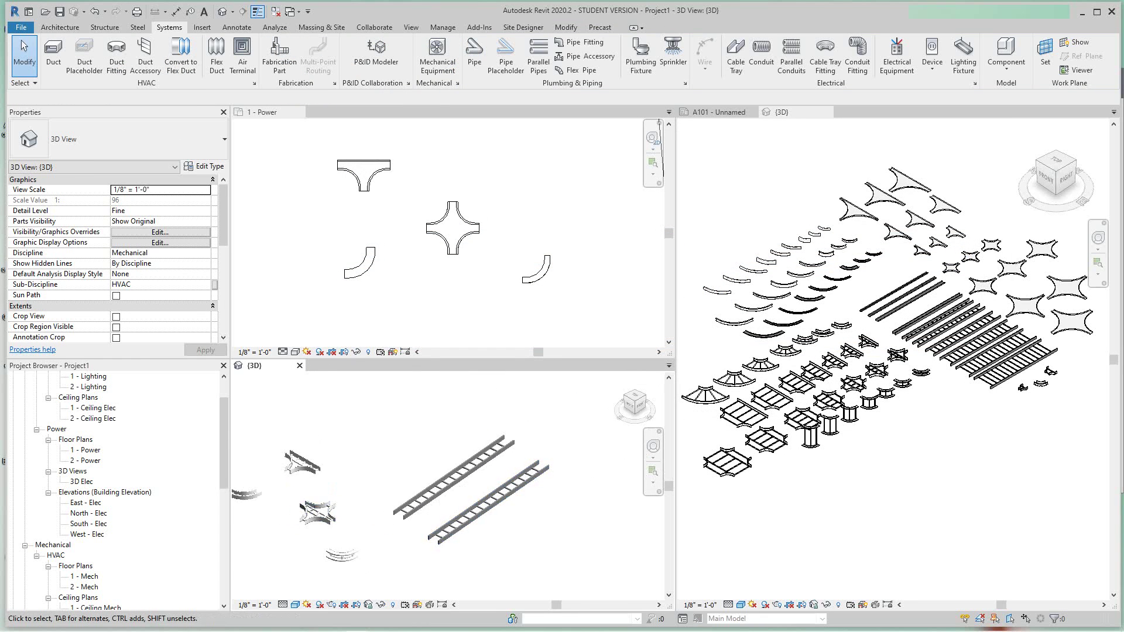
{"action": "scroll", "coordinate": [498, 541], "scroll_direction": "up", "scroll_amount": 4}
Step: Set the width of the copied front ladder cable tray to 6"
{"action": "left_click", "coordinate": [466, 492]}
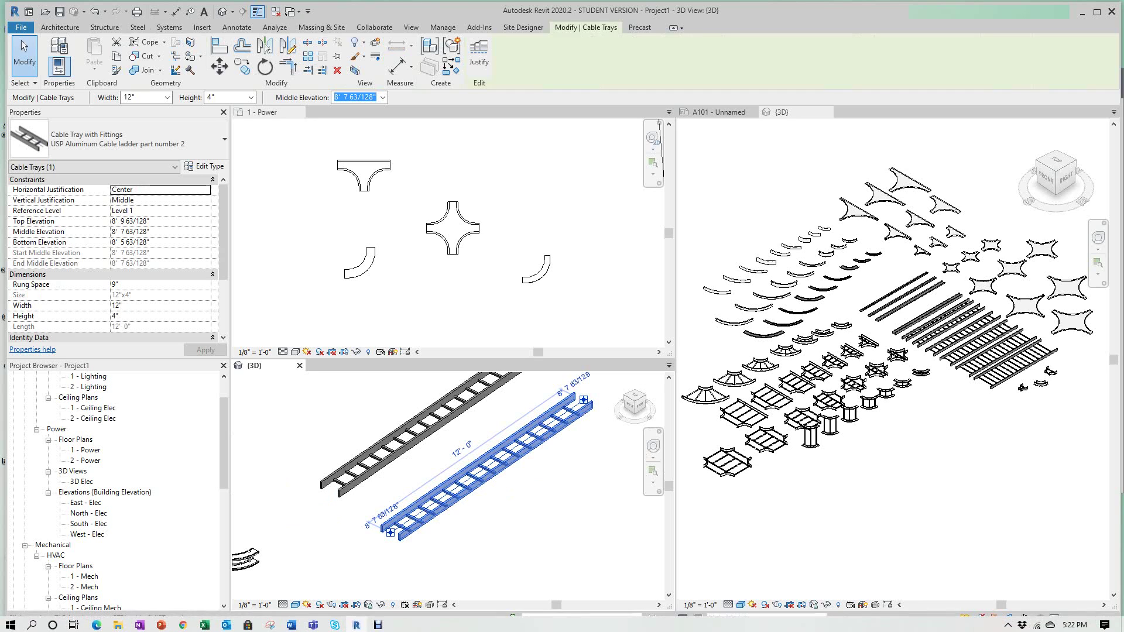
{"action": "scroll", "coordinate": [117, 257], "scroll_direction": "down", "scroll_amount": 3}
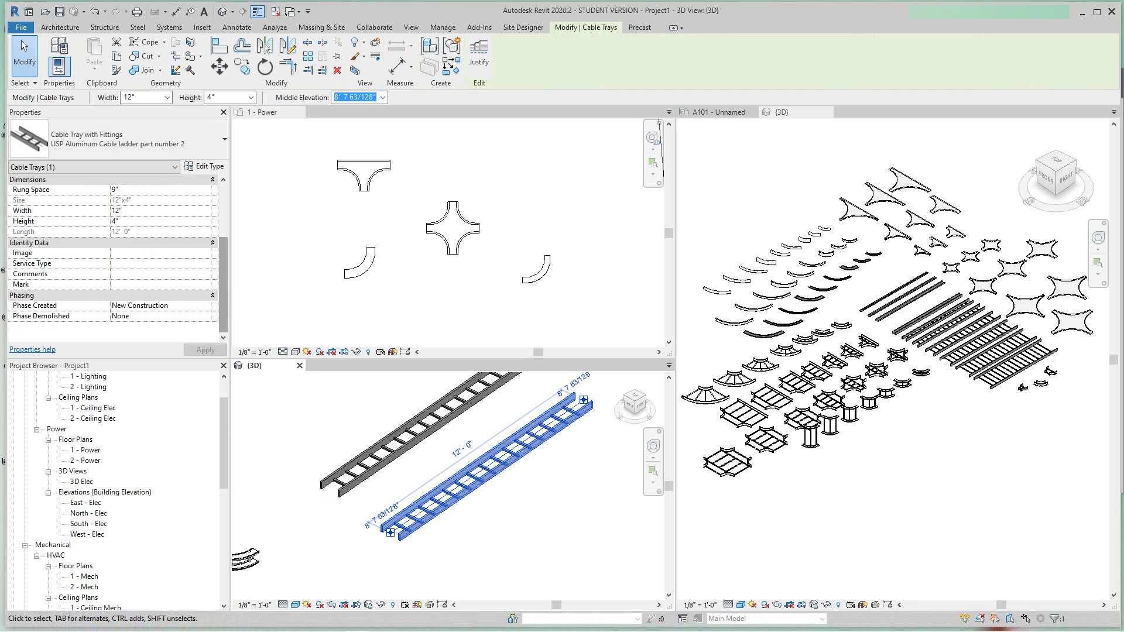
{"action": "scroll", "coordinate": [117, 257], "scroll_direction": "up", "scroll_amount": 1}
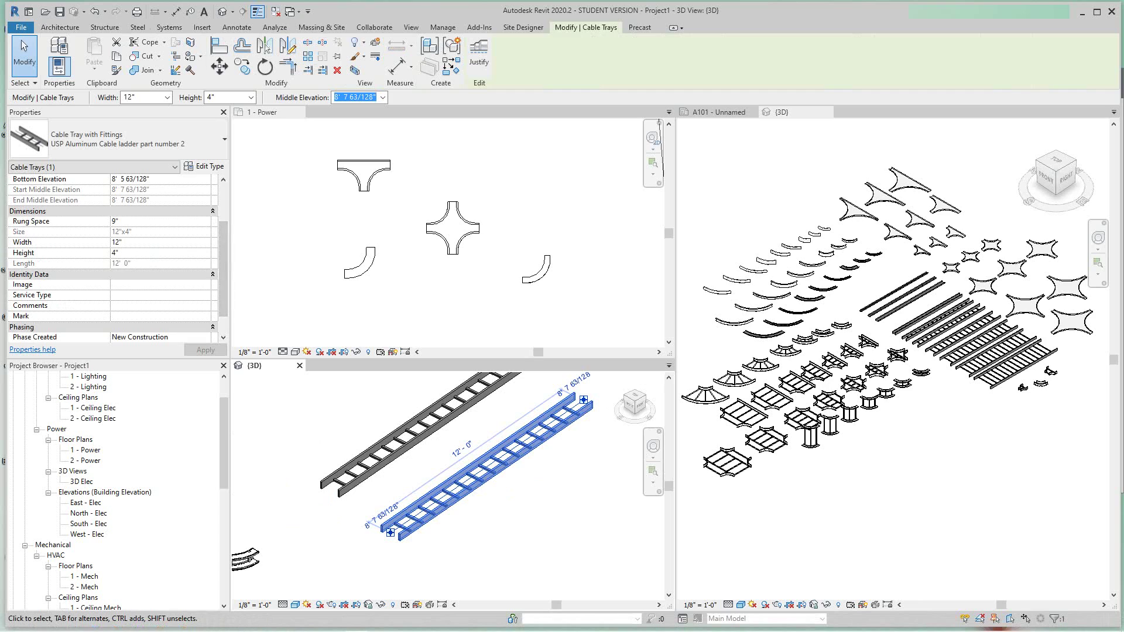
{"action": "left_click", "coordinate": [114, 242]}
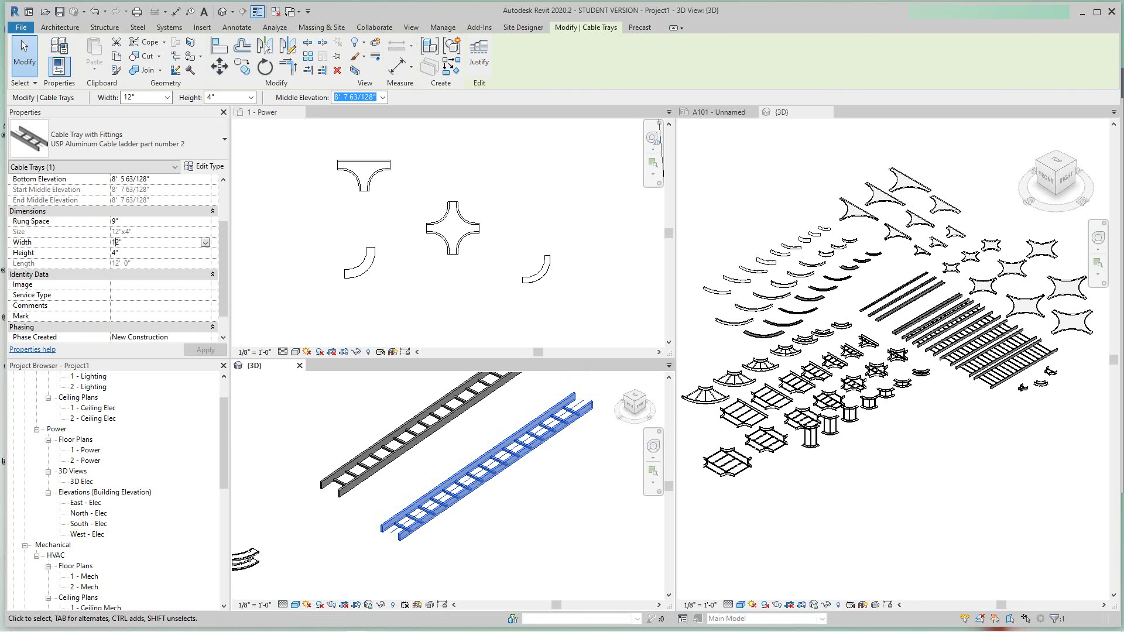
{"action": "left_click", "coordinate": [206, 242]}
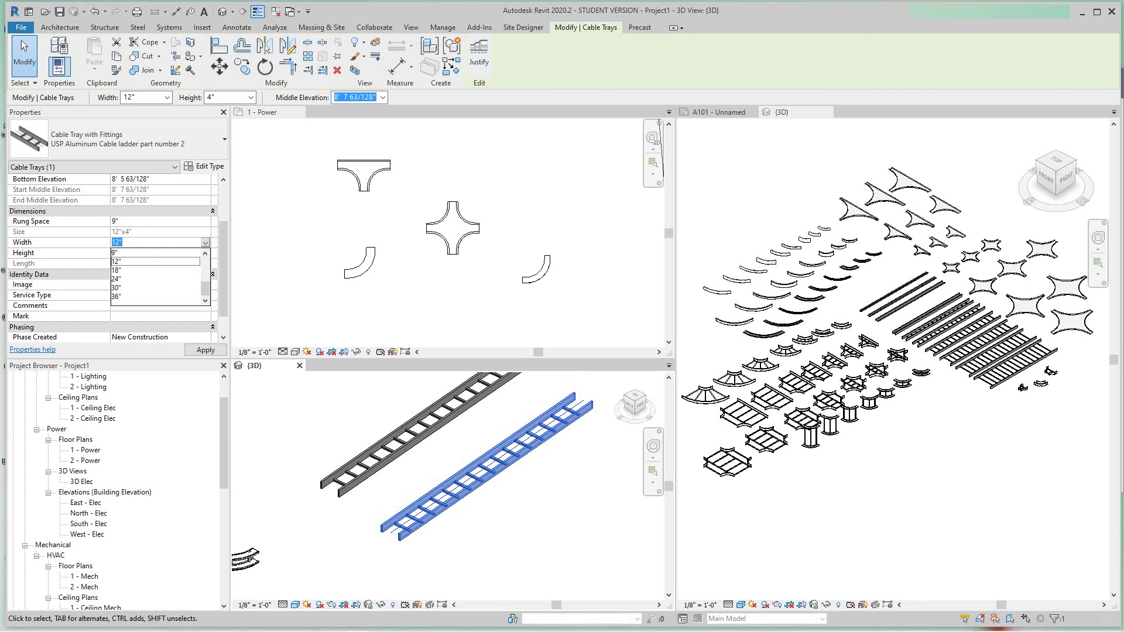
{"action": "left_click_drag", "start_coordinate": [204, 289], "coordinate": [205, 267]}
{"action": "scroll", "coordinate": [158, 276], "scroll_direction": "down", "scroll_amount": 1}
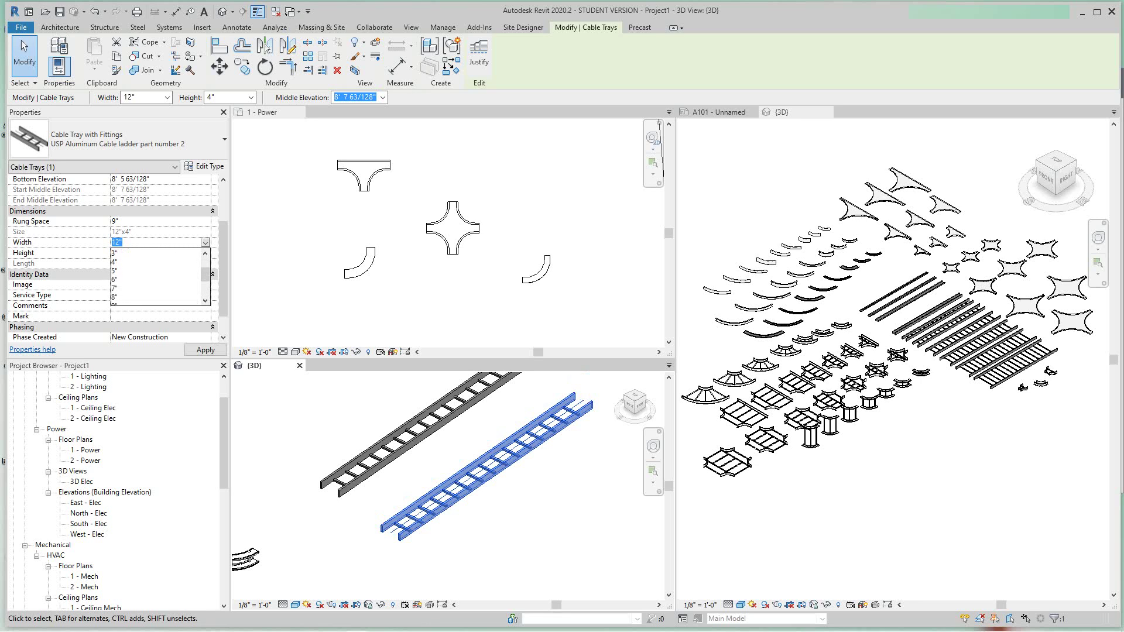
{"action": "left_click", "coordinate": [155, 280]}
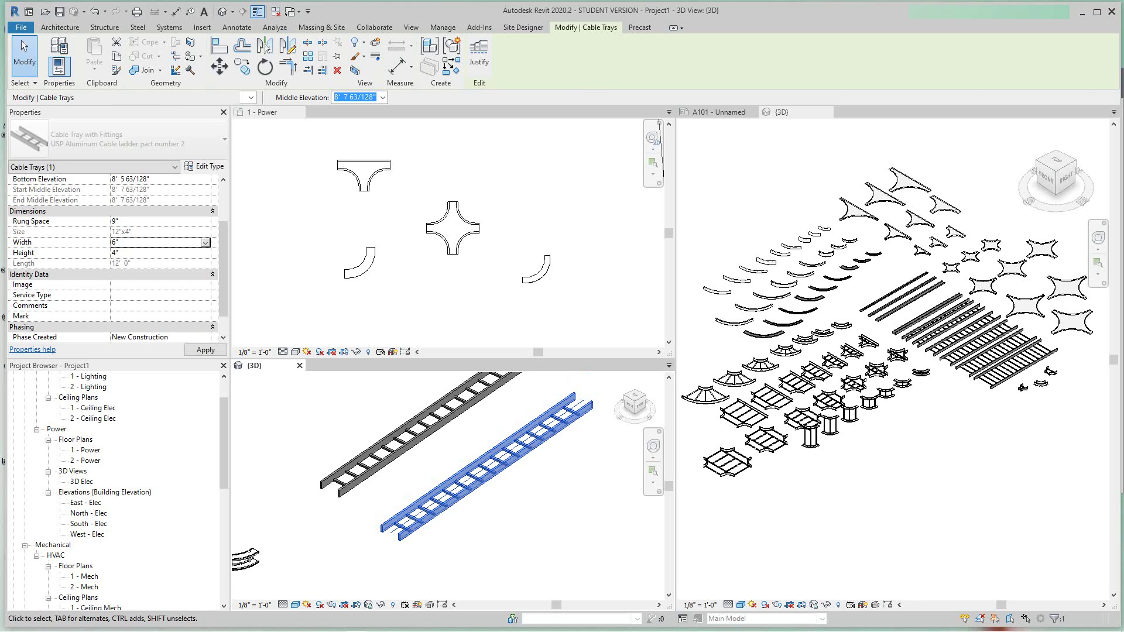
{"action": "key", "text": "Escape"}
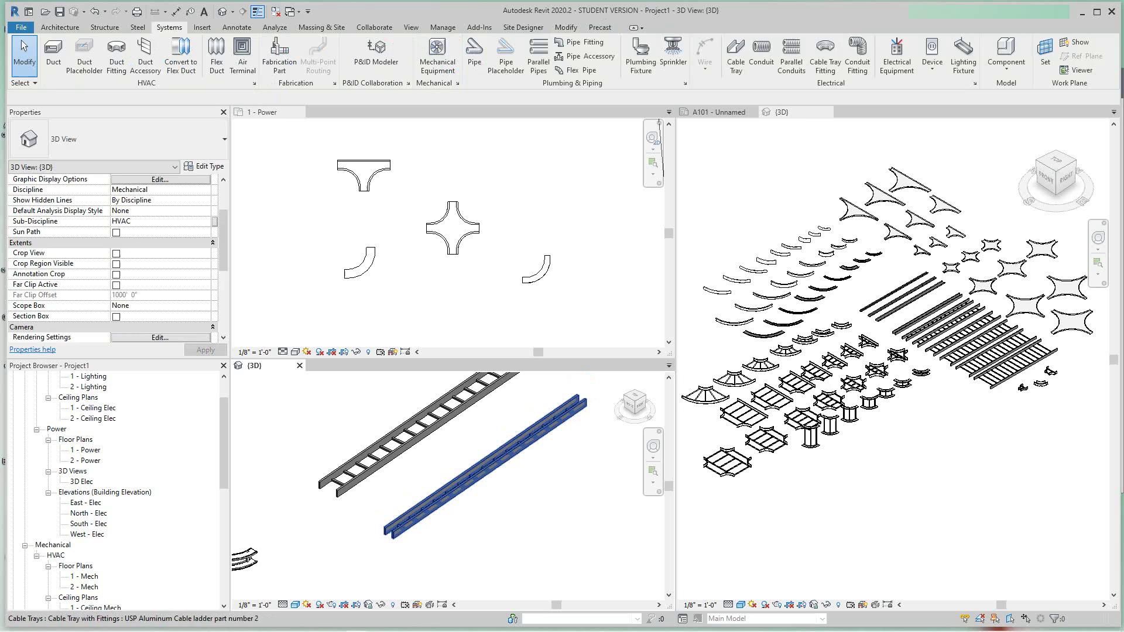
{"action": "left_click", "coordinate": [484, 467]}
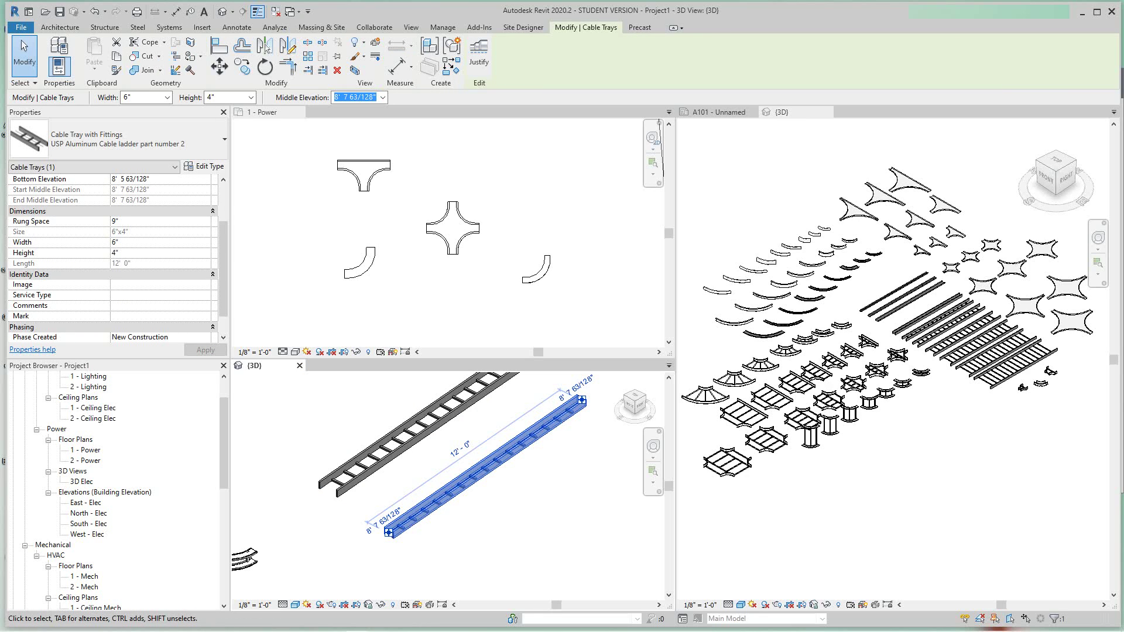
{"action": "key", "text": "Escape"}
Step: In the 6" tray's type, set the Horizontal Bend fitting to USP_Alum-Cable-Tray_Trough_Class-1-Fitting_Horiz-Elbow_A41-VT-90H: 90H12-06
{"action": "scroll", "coordinate": [447, 512], "scroll_direction": "down", "scroll_amount": 4}
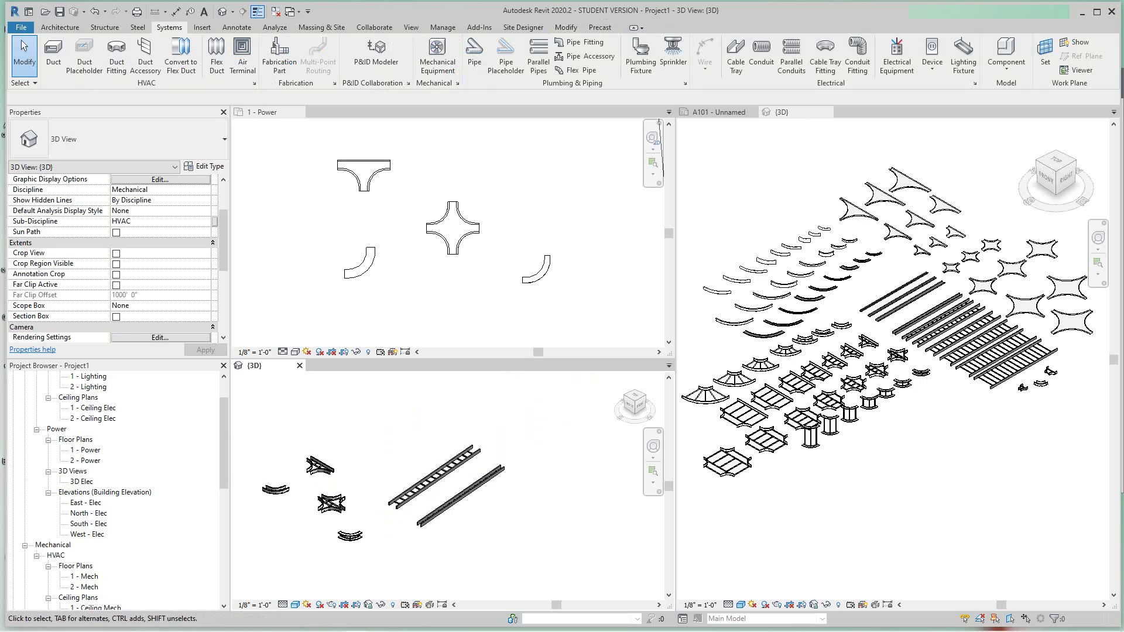
{"action": "middle_click_drag", "start_coordinate": [447, 511], "coordinate": [495, 505]}
{"action": "scroll", "coordinate": [480, 493], "scroll_direction": "down", "scroll_amount": 1}
{"action": "scroll", "coordinate": [497, 501], "scroll_direction": "up", "scroll_amount": 2}
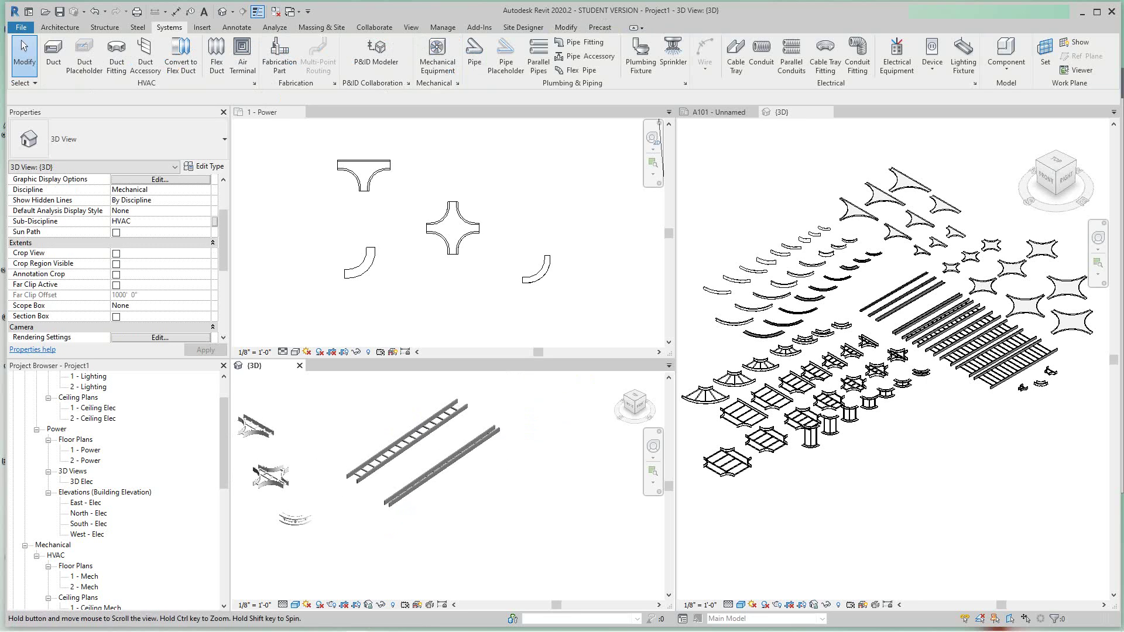
{"action": "scroll", "coordinate": [521, 486], "scroll_direction": "down", "scroll_amount": 2}
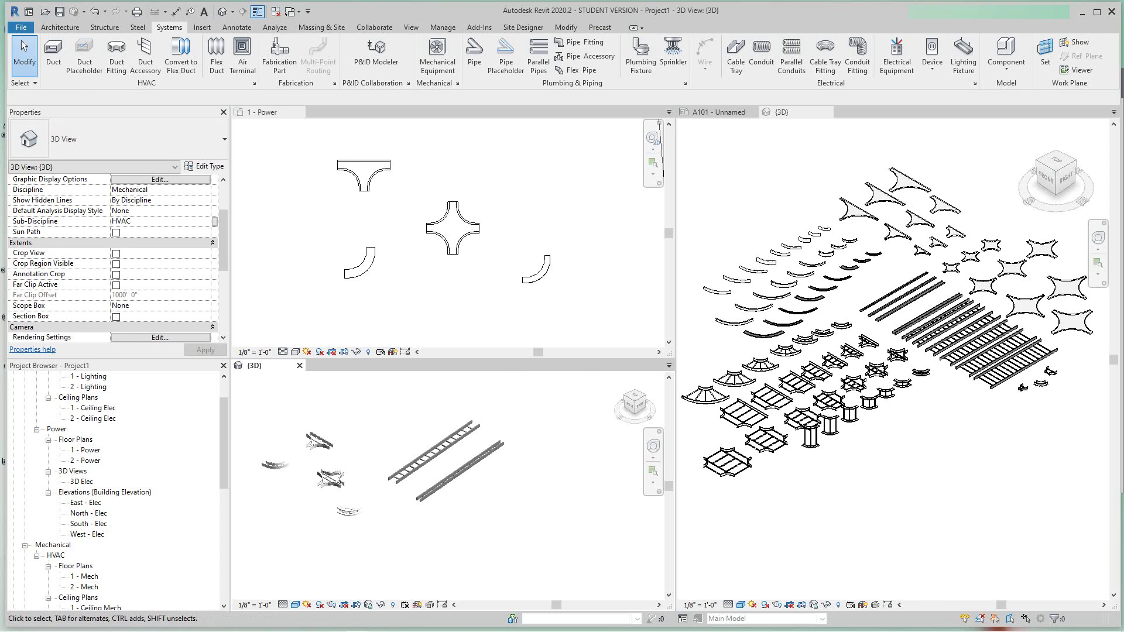
{"action": "left_click", "coordinate": [460, 471]}
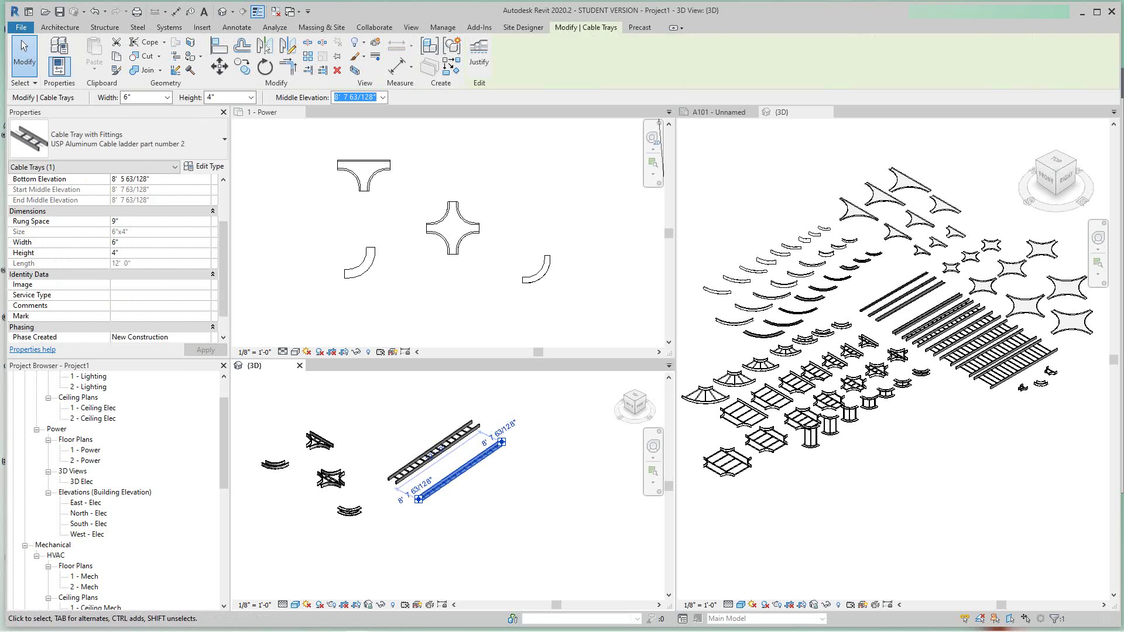
{"action": "left_click", "coordinate": [203, 166]}
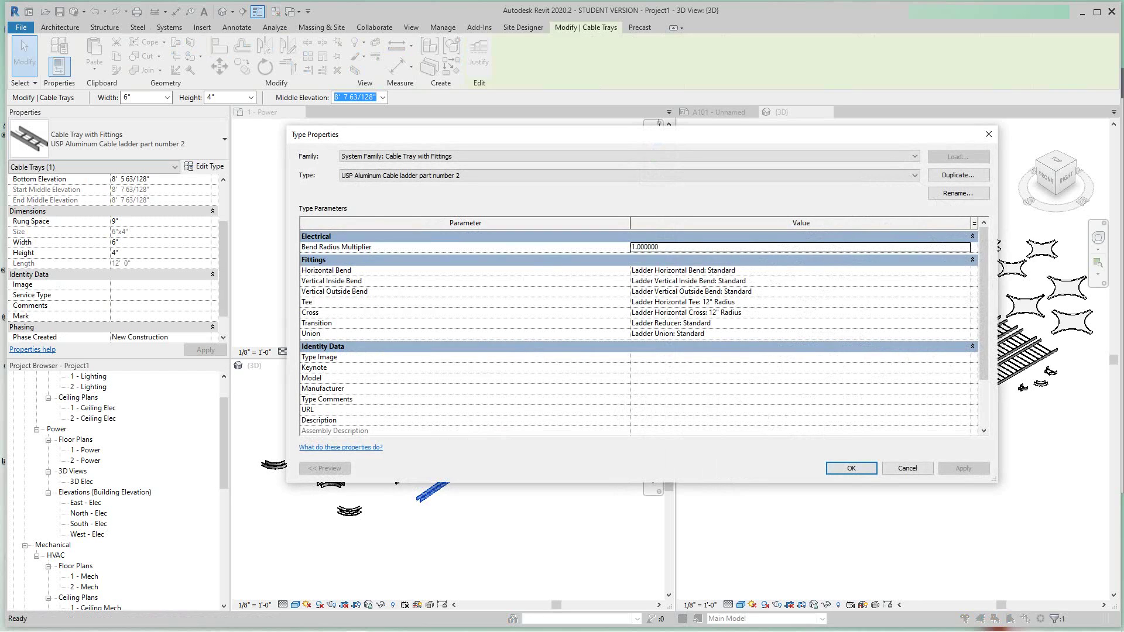
{"action": "left_click", "coordinate": [965, 271]}
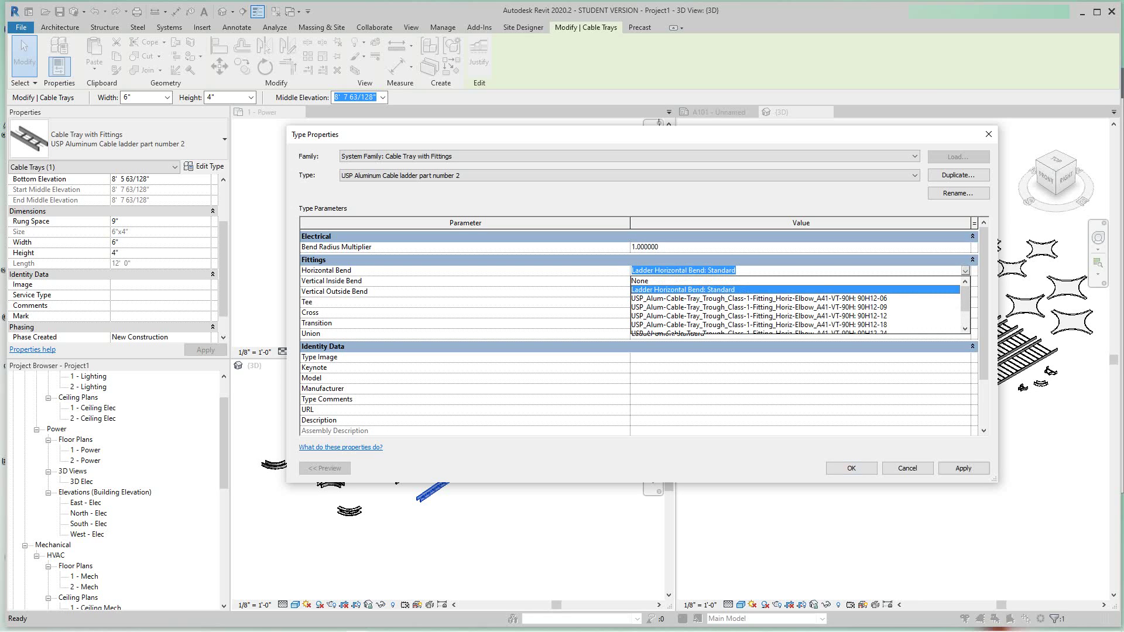
{"action": "key", "text": "Down"}
{"action": "key", "text": "Return"}
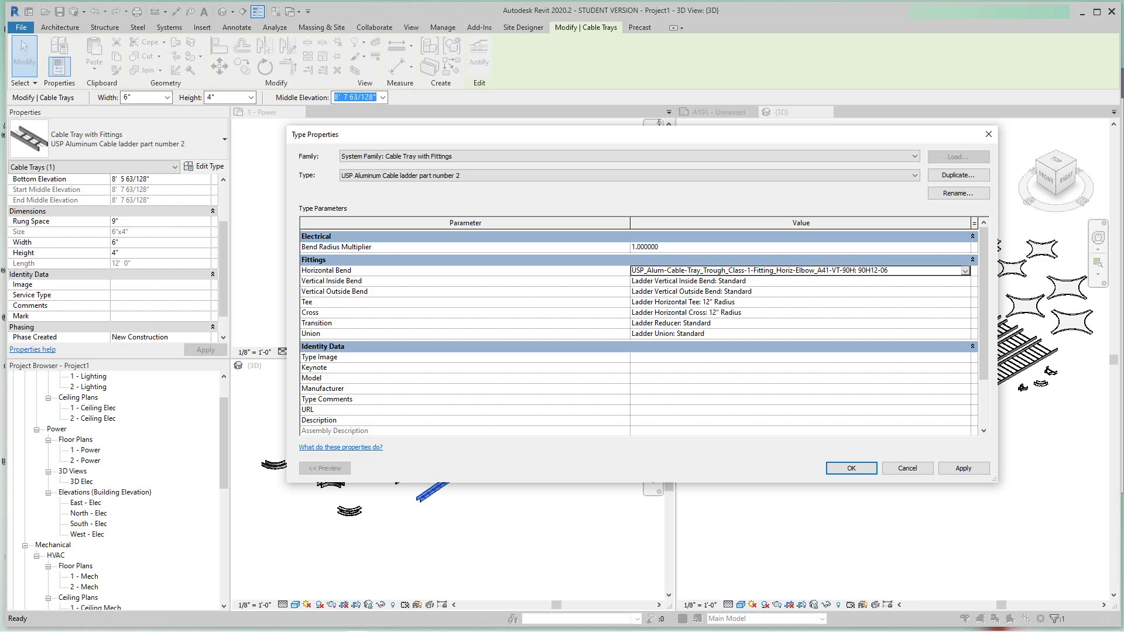
Step: Set the type's Tee to the USP ladder horizontal tee HT12-06 and its Vertical Outside Bend to the USP outside vertical elbow 90VO12-06
{"action": "left_click", "coordinate": [761, 302]}
{"action": "left_click", "coordinate": [964, 303]}
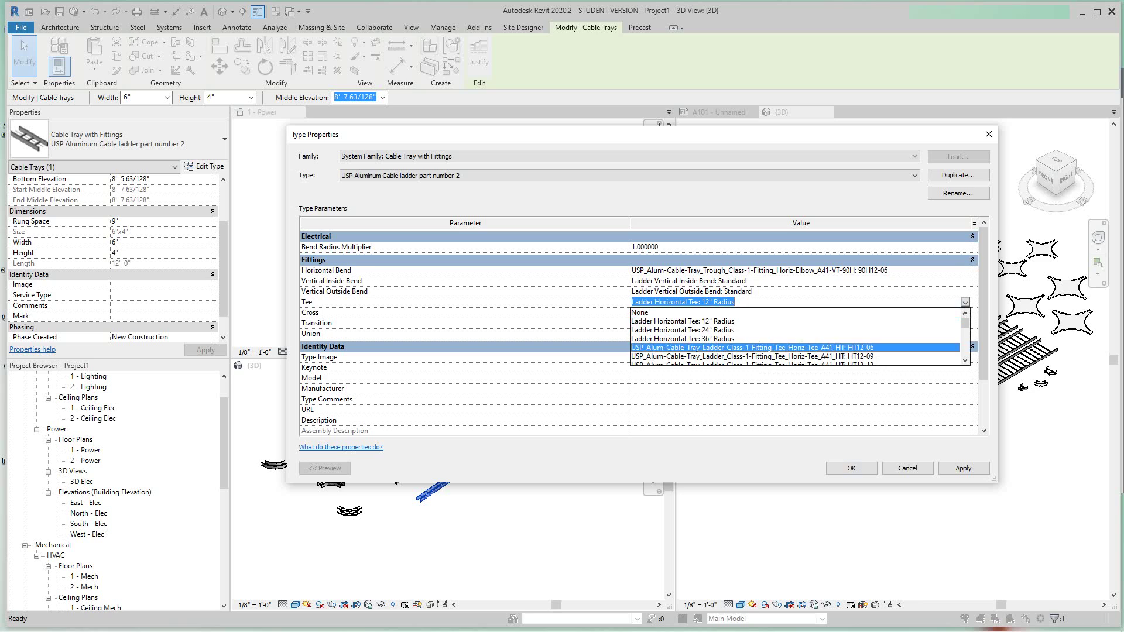
{"action": "left_click", "coordinate": [752, 348]}
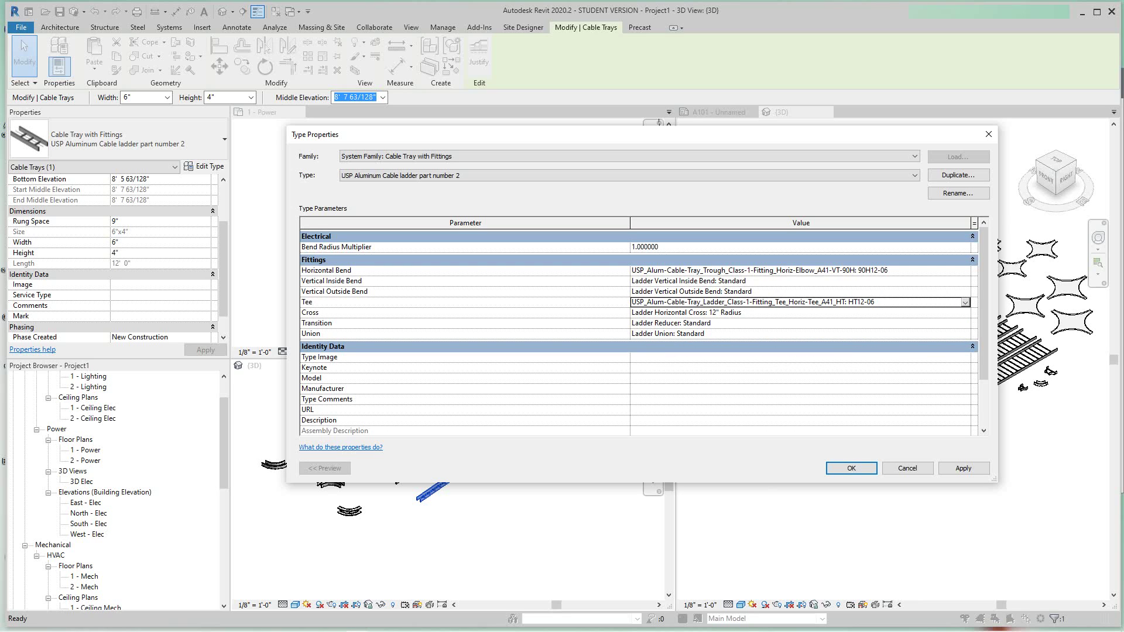
{"action": "left_click", "coordinate": [966, 291]}
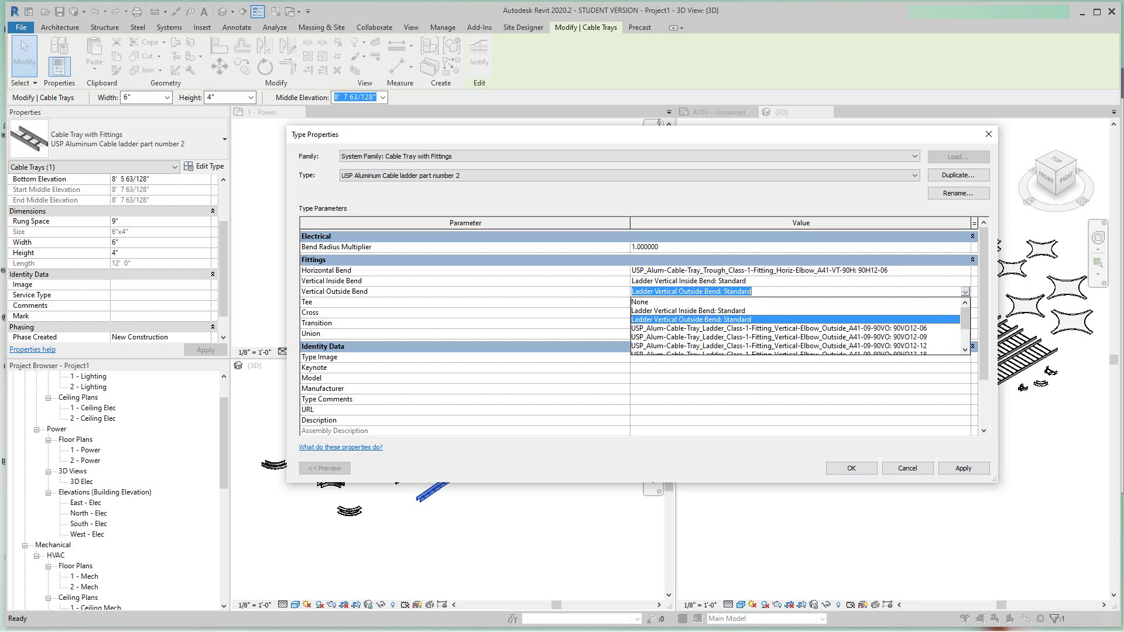
{"action": "key", "text": "Down"}
{"action": "key", "text": "Return"}
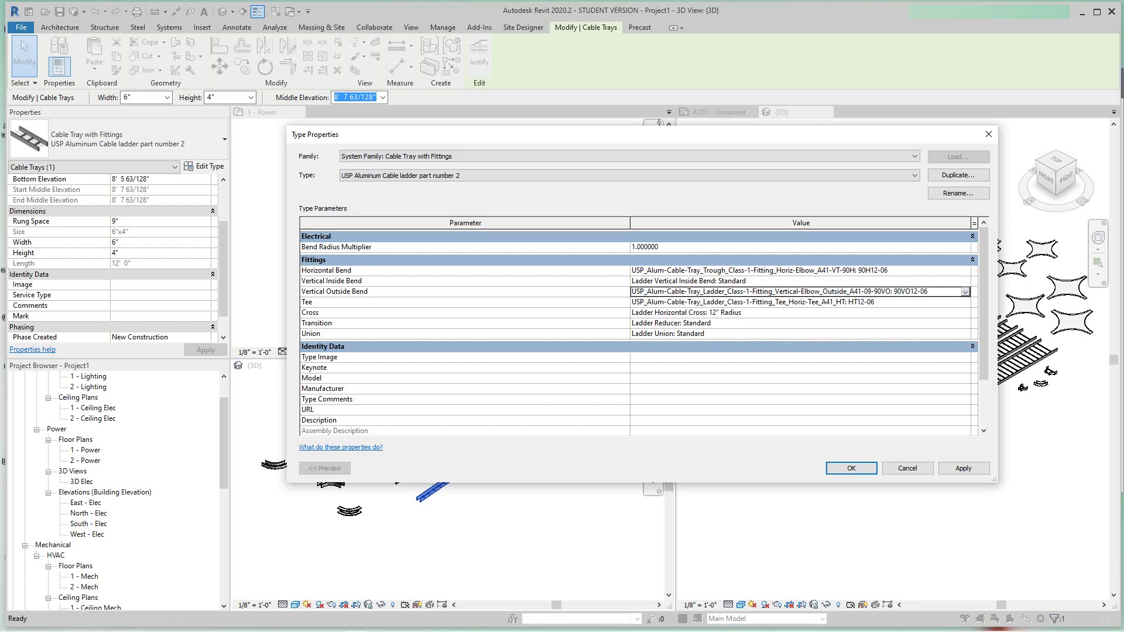
Step: Set the type's Cross fitting to USP_Alum-Cable-Tray_Ladder_Class-1-Fitting_Cross_Horz-A41-09-HC: HC12-06, apply the type changes and deselect the tray
{"action": "left_click", "coordinate": [965, 313]}
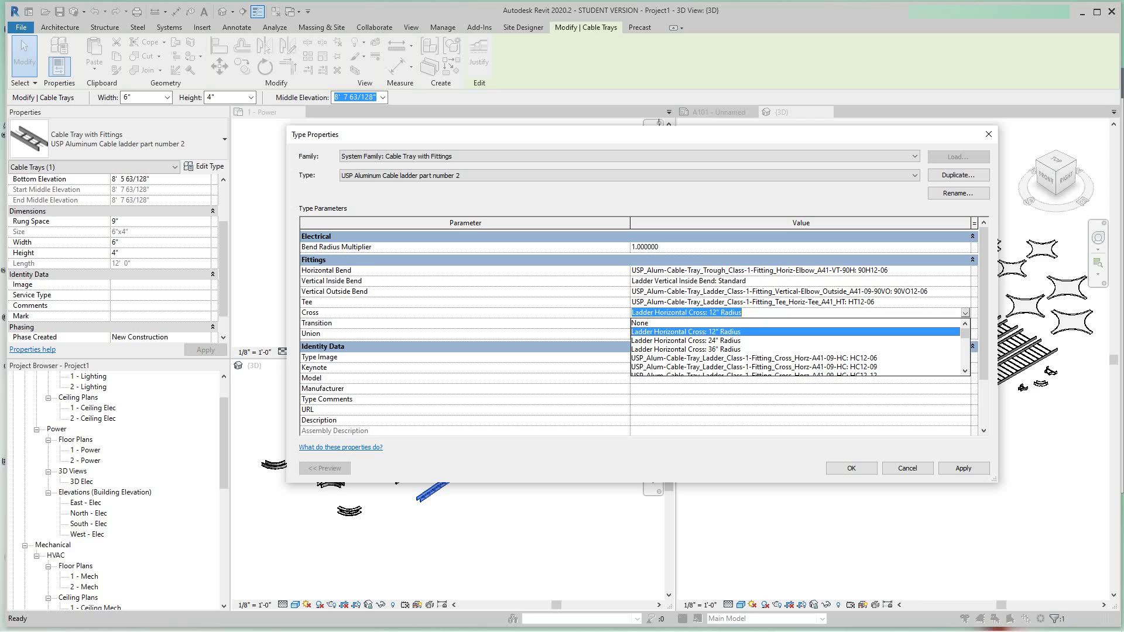
{"action": "scroll", "coordinate": [796, 346], "scroll_direction": "down", "scroll_amount": 1}
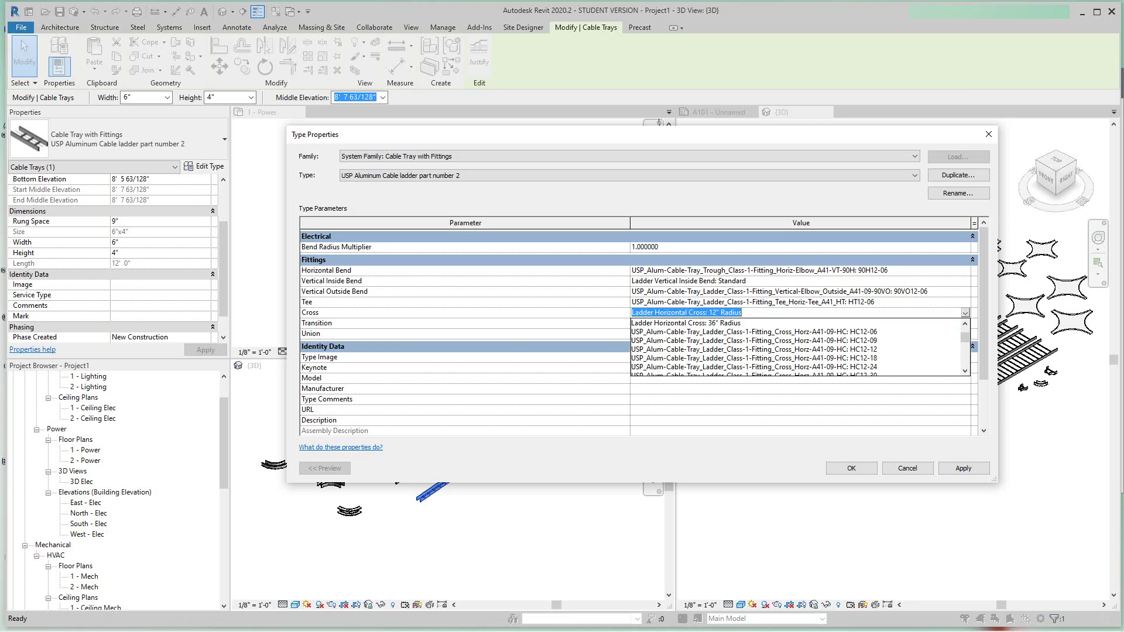
{"action": "left_click", "coordinate": [754, 331]}
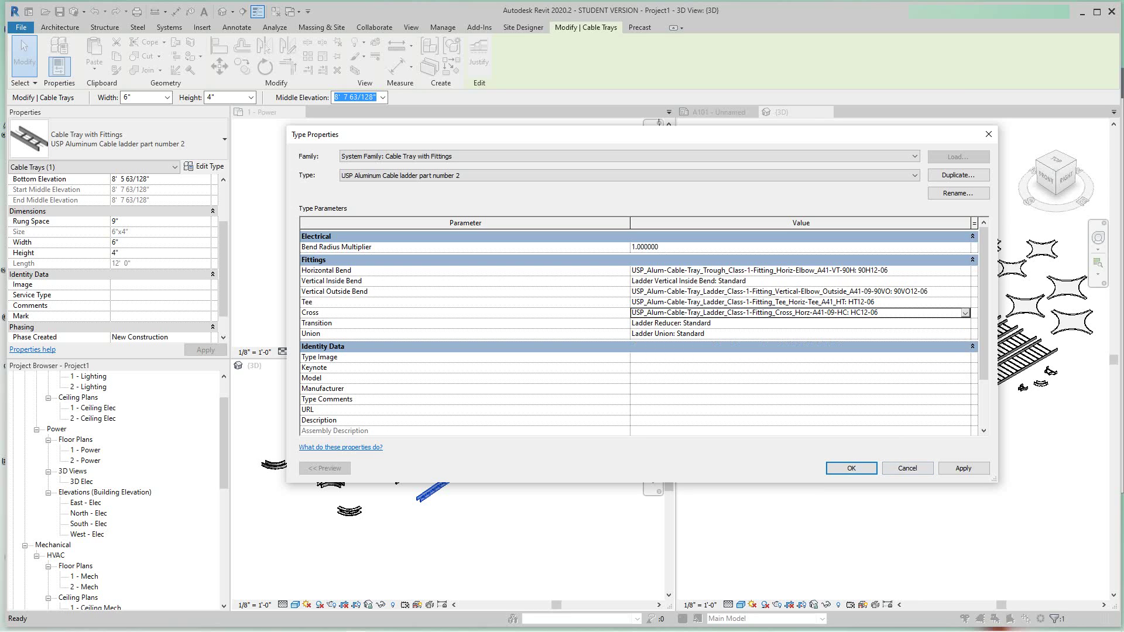
{"action": "left_click", "coordinate": [964, 468]}
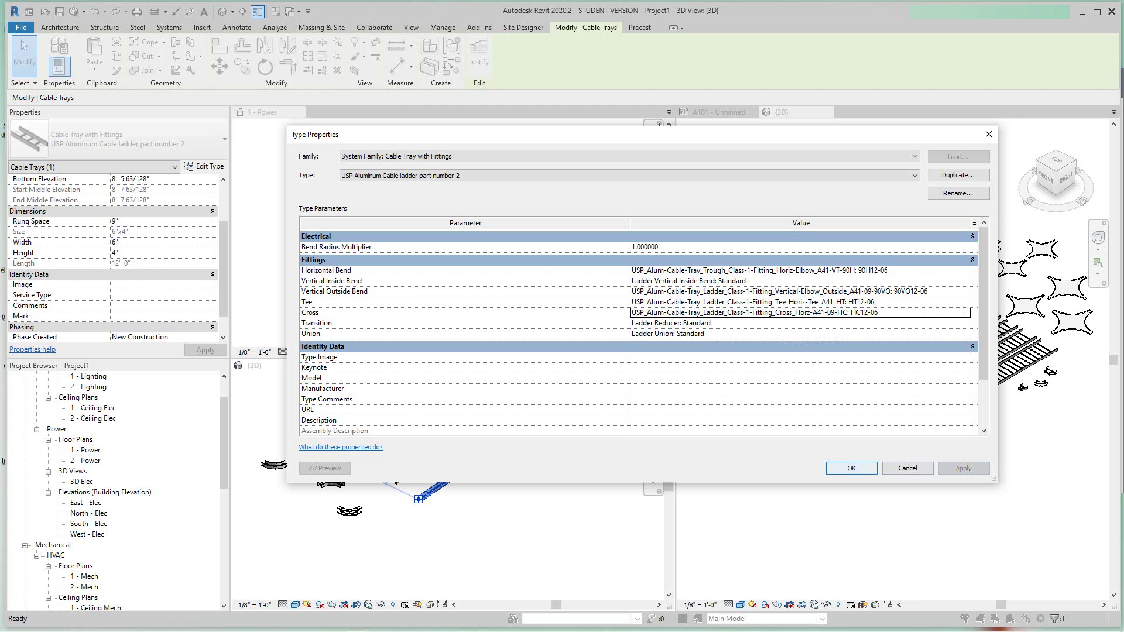
{"action": "left_click", "coordinate": [852, 469]}
{"action": "scroll", "coordinate": [487, 480], "scroll_direction": "down", "scroll_amount": 2}
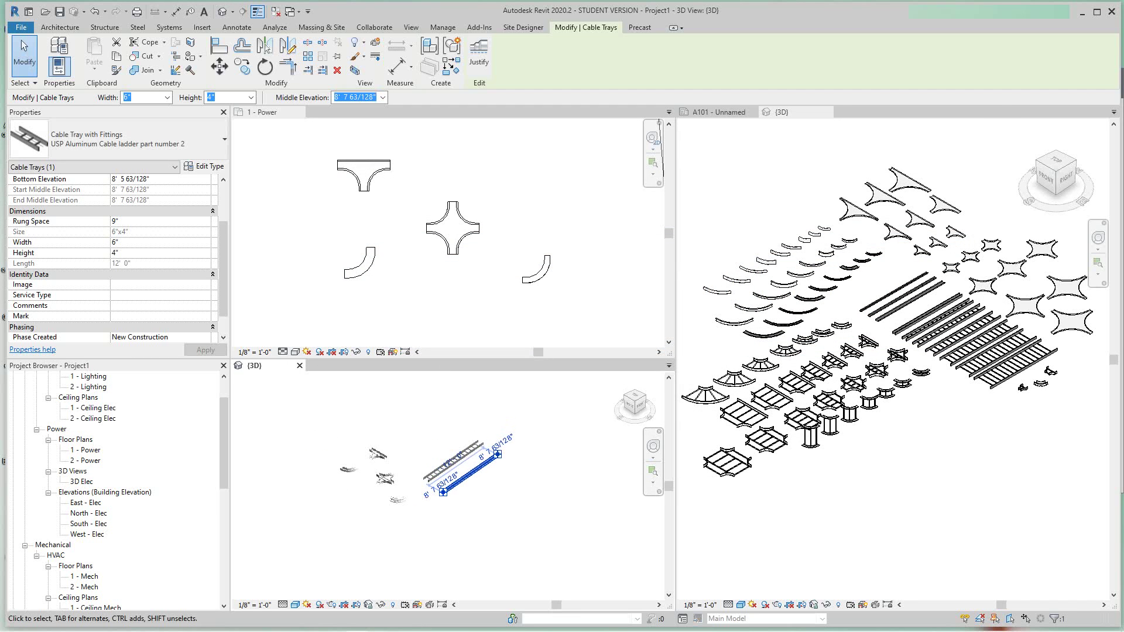
{"action": "middle_click_drag", "start_coordinate": [487, 480], "coordinate": [501, 474]}
{"action": "scroll", "coordinate": [507, 477], "scroll_direction": "up", "scroll_amount": 2}
{"action": "key", "text": "Escape"}
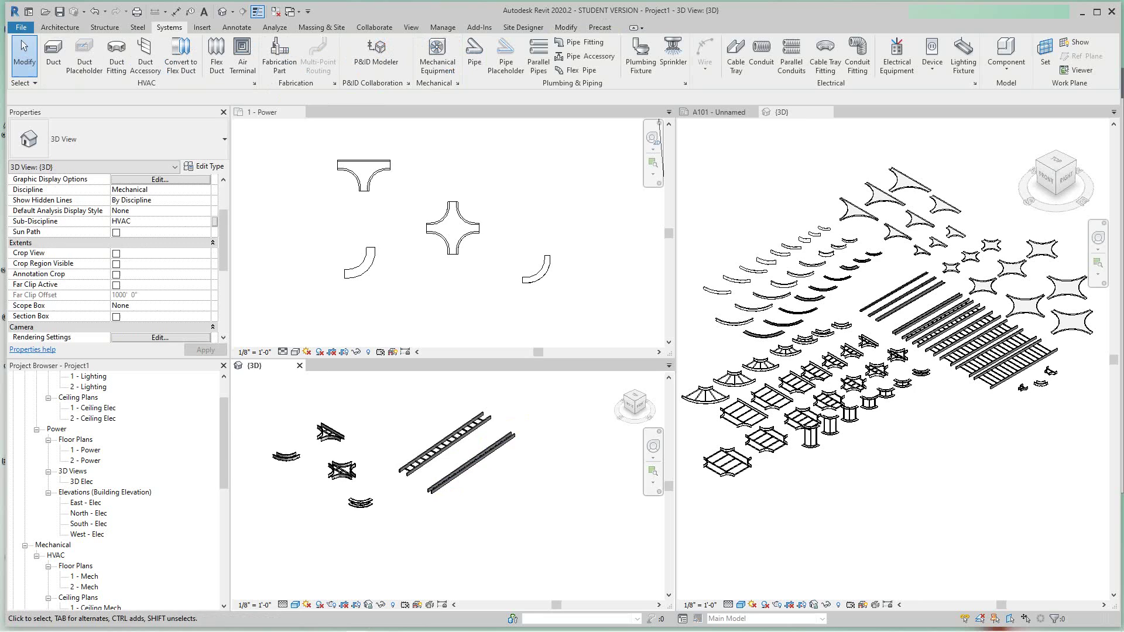
Step: Start a new cable tray with fittings, using the type USP Aluminum Cable ladder part number 2
{"action": "scroll", "coordinate": [494, 483], "scroll_direction": "up", "scroll_amount": 3}
{"action": "scroll", "coordinate": [484, 486], "scroll_direction": "down", "scroll_amount": 2}
{"action": "scroll", "coordinate": [483, 487], "scroll_direction": "down", "scroll_amount": 1}
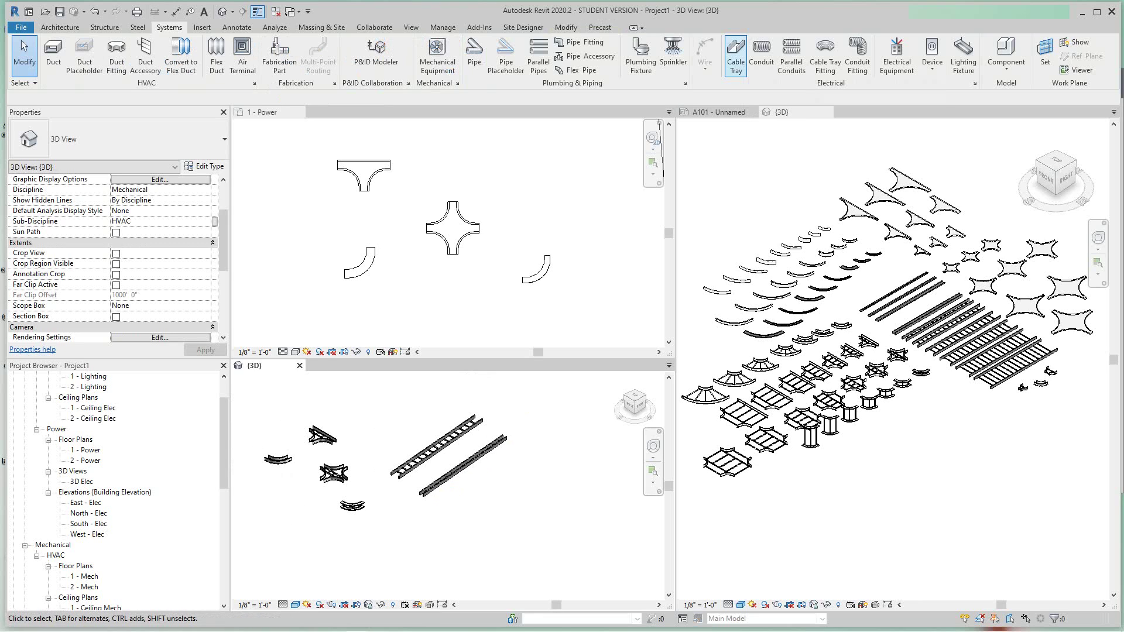
{"action": "left_click", "coordinate": [736, 55]}
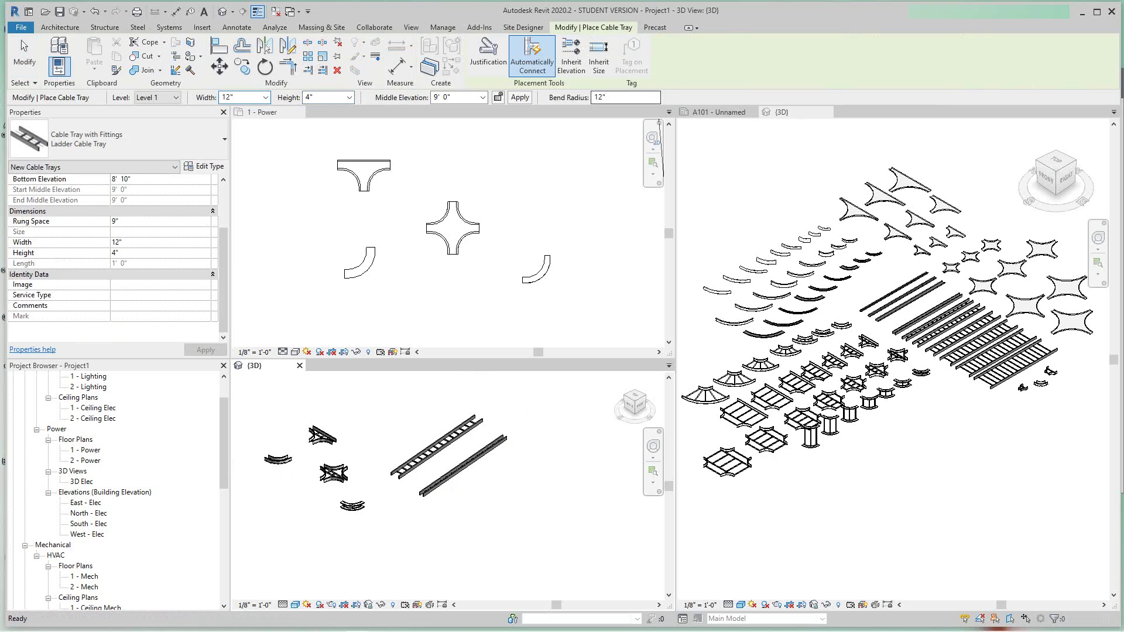
{"action": "left_click", "coordinate": [117, 139]}
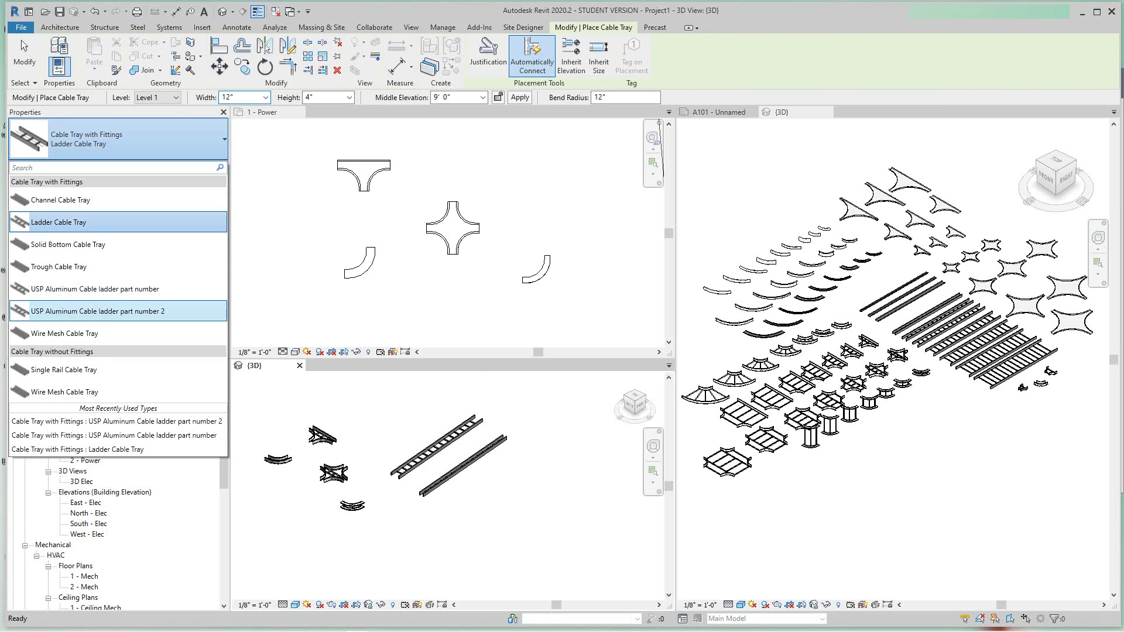
{"action": "mouse_move", "coordinate": [114, 312]}
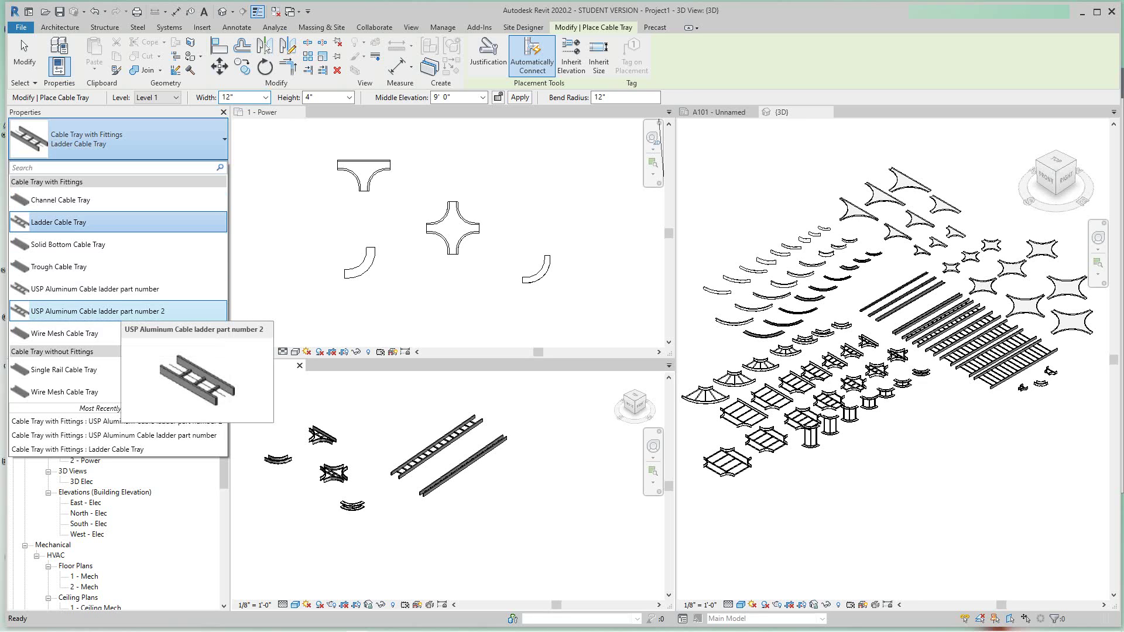
{"action": "left_click", "coordinate": [114, 312]}
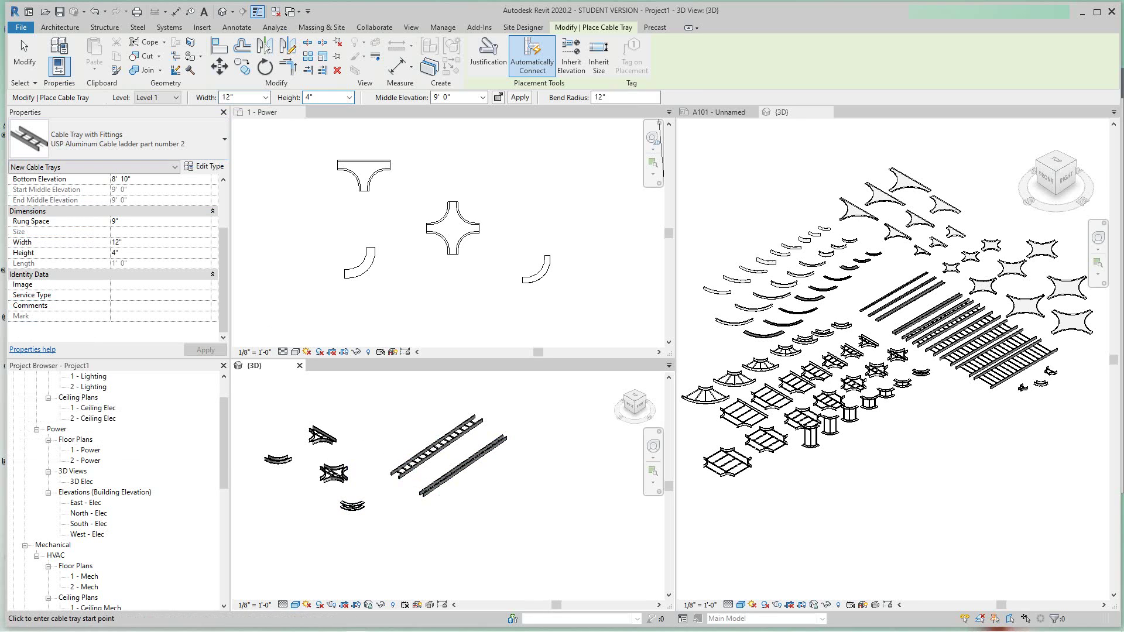
Step: Draw an L-shaped cable tray run in open space below the fittings, with legs about 9'-0" and 10'-6" long
{"action": "scroll", "coordinate": [466, 502], "scroll_direction": "down", "scroll_amount": 1}
{"action": "middle_click_drag", "start_coordinate": [466, 502], "coordinate": [479, 437]}
{"action": "left_click", "coordinate": [407, 540]}
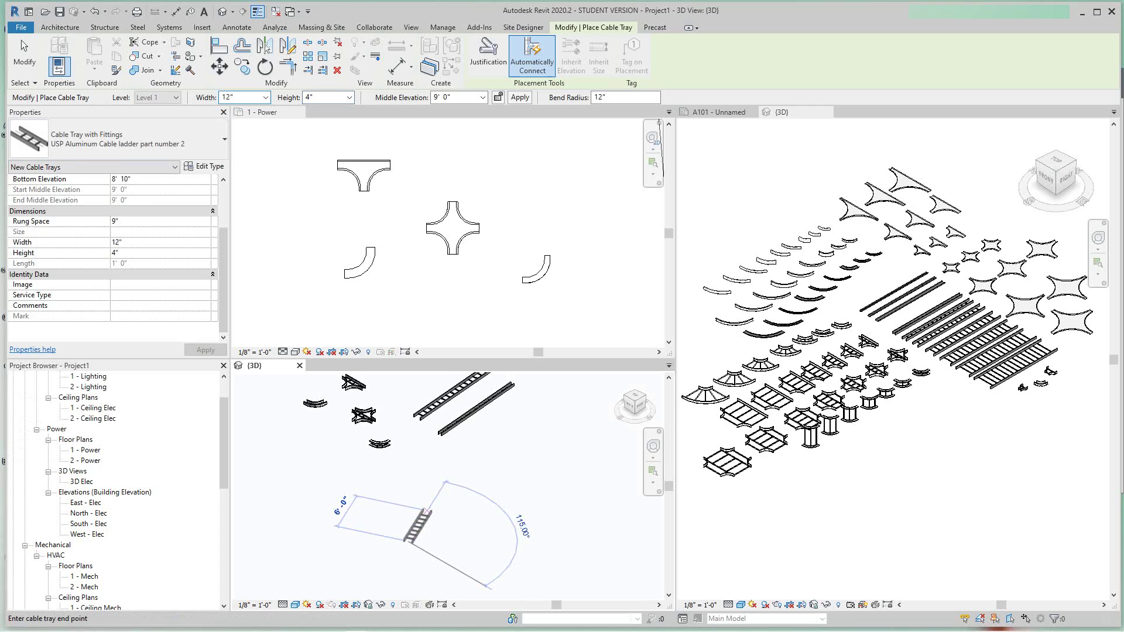
{"action": "scroll", "coordinate": [473, 488], "scroll_direction": "up", "scroll_amount": 4}
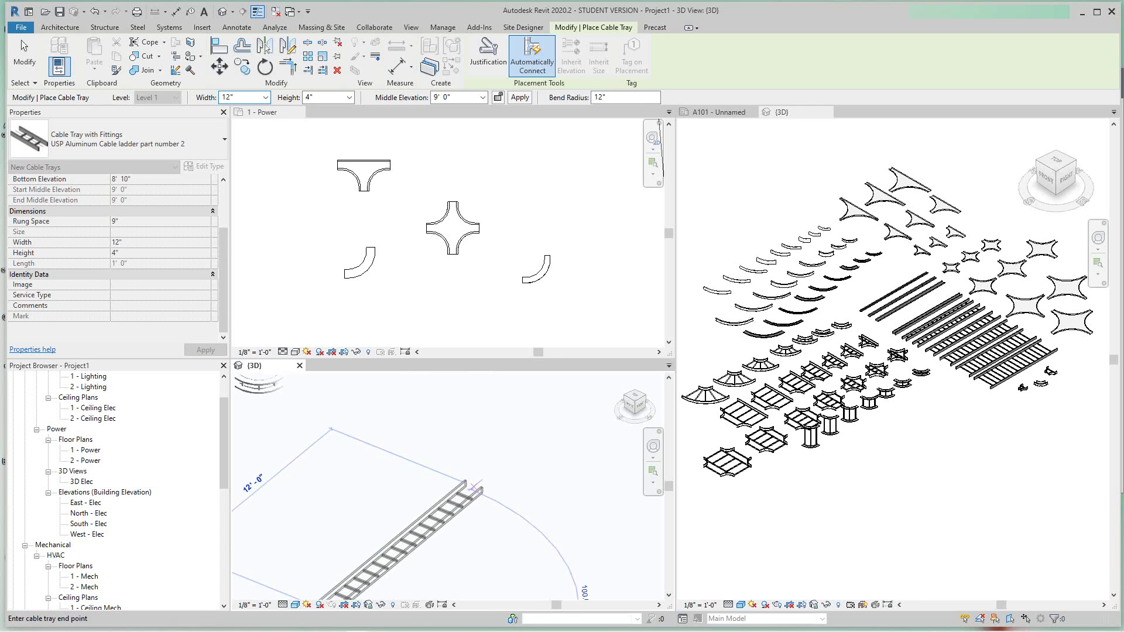
{"action": "scroll", "coordinate": [472, 469], "scroll_direction": "down", "scroll_amount": 3}
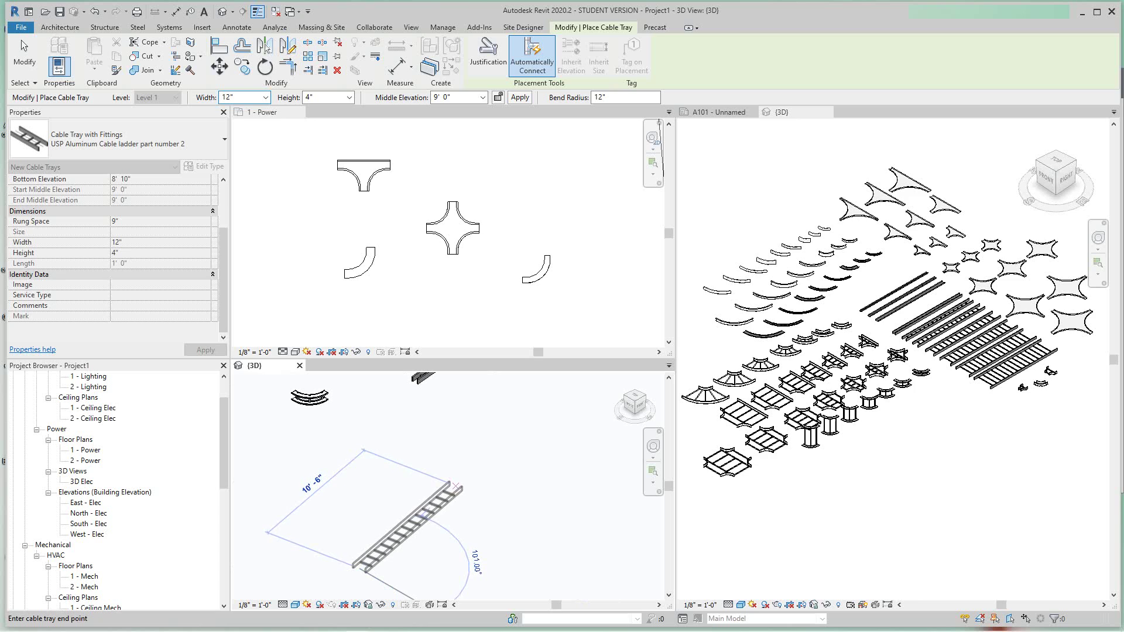
{"action": "scroll", "coordinate": [455, 486], "scroll_direction": "up", "scroll_amount": 2}
{"action": "scroll", "coordinate": [452, 485], "scroll_direction": "down", "scroll_amount": 3}
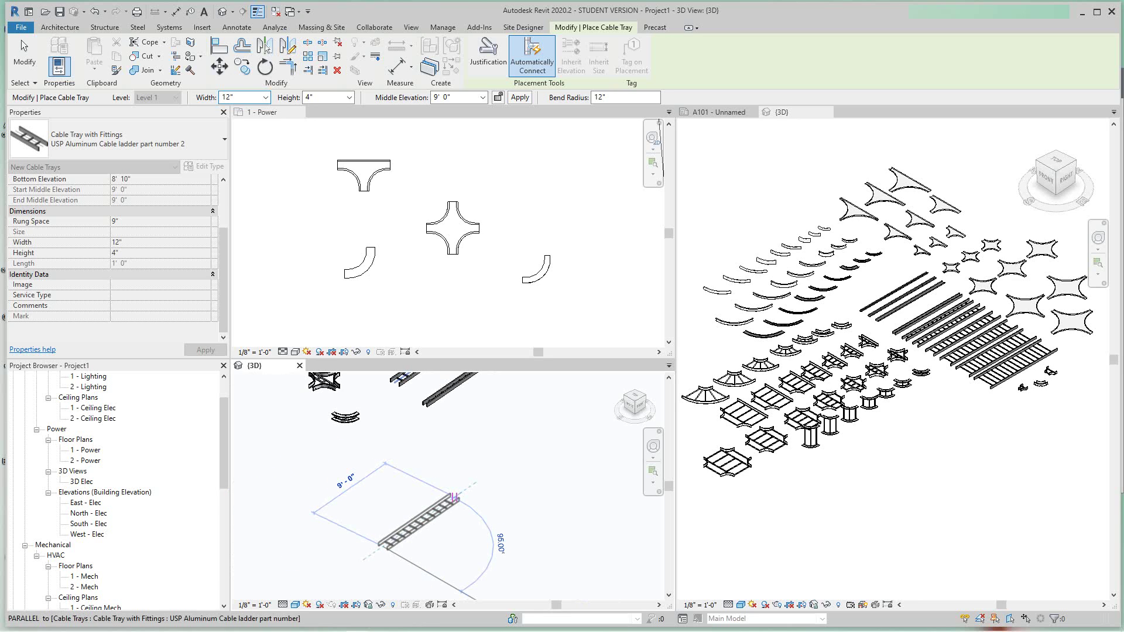
{"action": "left_click", "coordinate": [454, 497]}
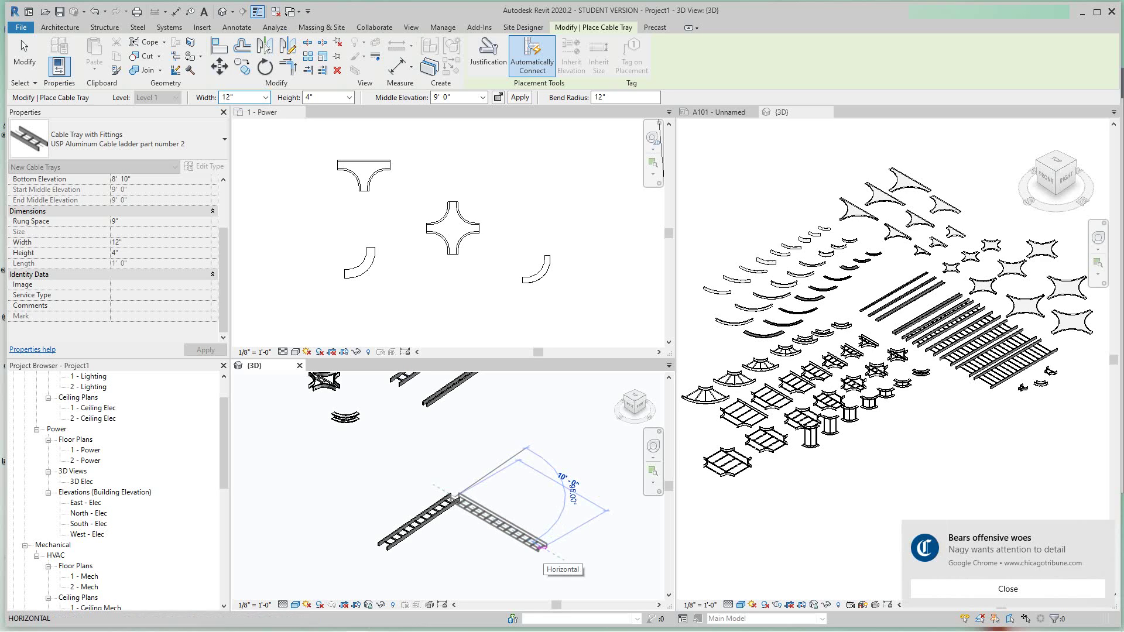
{"action": "left_click", "coordinate": [541, 547]}
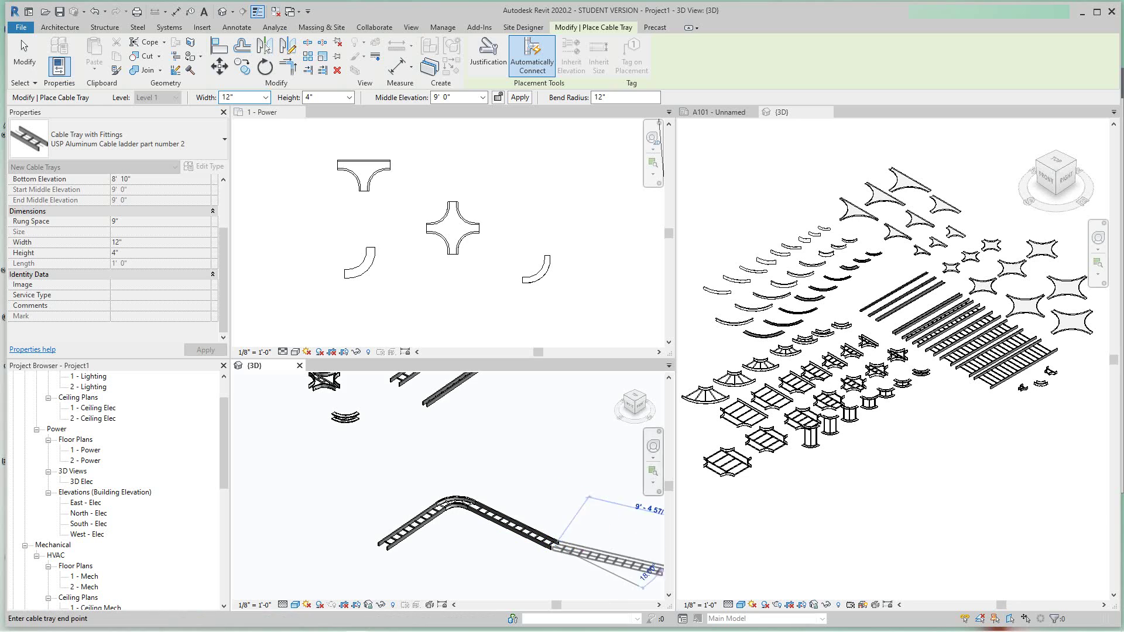
{"action": "scroll", "coordinate": [600, 588], "scroll_direction": "up", "scroll_amount": 2}
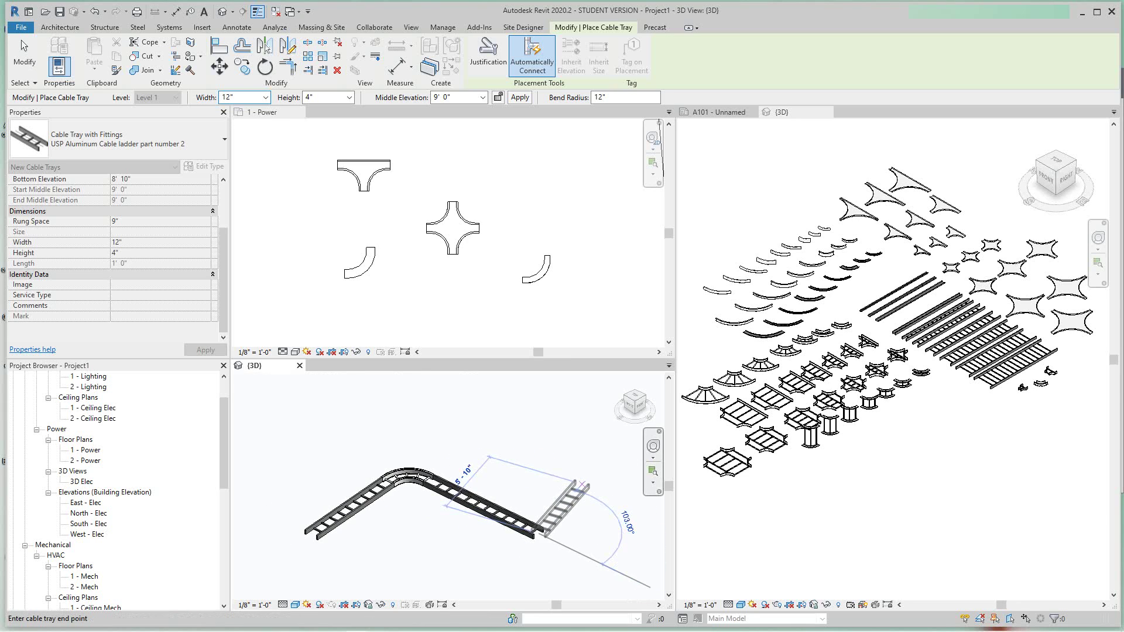
{"action": "key", "text": "Escape"}
Step: Examine the elbow fitting and its joints with the two ladder trays at the corner of the run
{"action": "scroll", "coordinate": [404, 477], "scroll_direction": "up", "scroll_amount": 5}
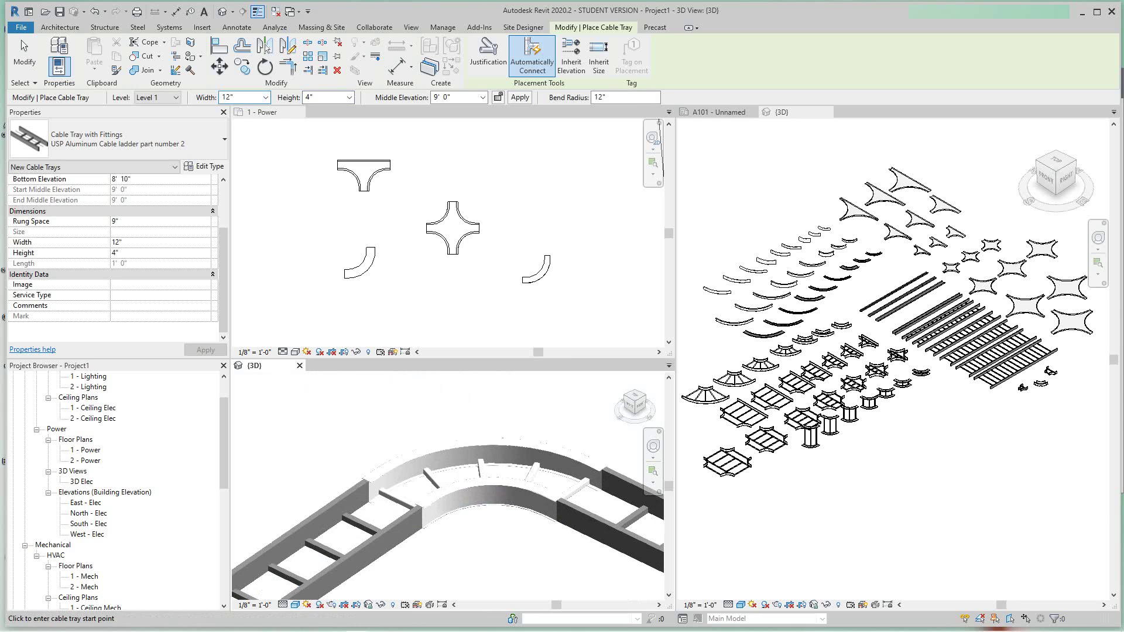
{"action": "key", "text": "Escape"}
{"action": "scroll", "coordinate": [470, 510], "scroll_direction": "down", "scroll_amount": 3}
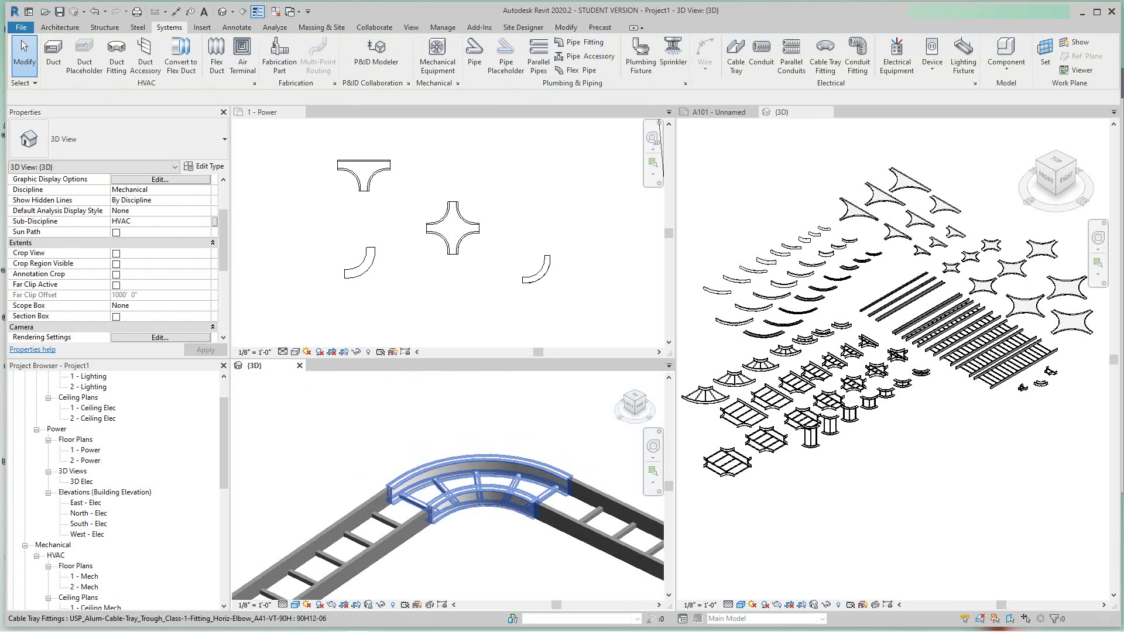
{"action": "scroll", "coordinate": [456, 504], "scroll_direction": "up", "scroll_amount": 3}
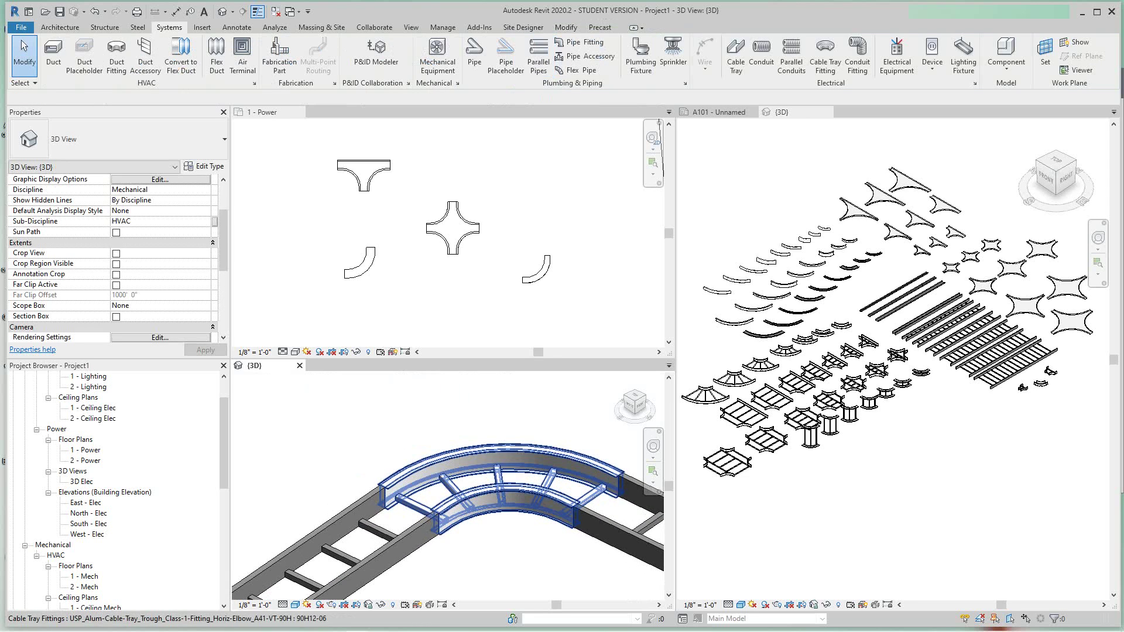
{"action": "scroll", "coordinate": [505, 539], "scroll_direction": "down", "scroll_amount": 1}
{"action": "middle_click_drag", "start_coordinate": [504, 540], "coordinate": [417, 499]}
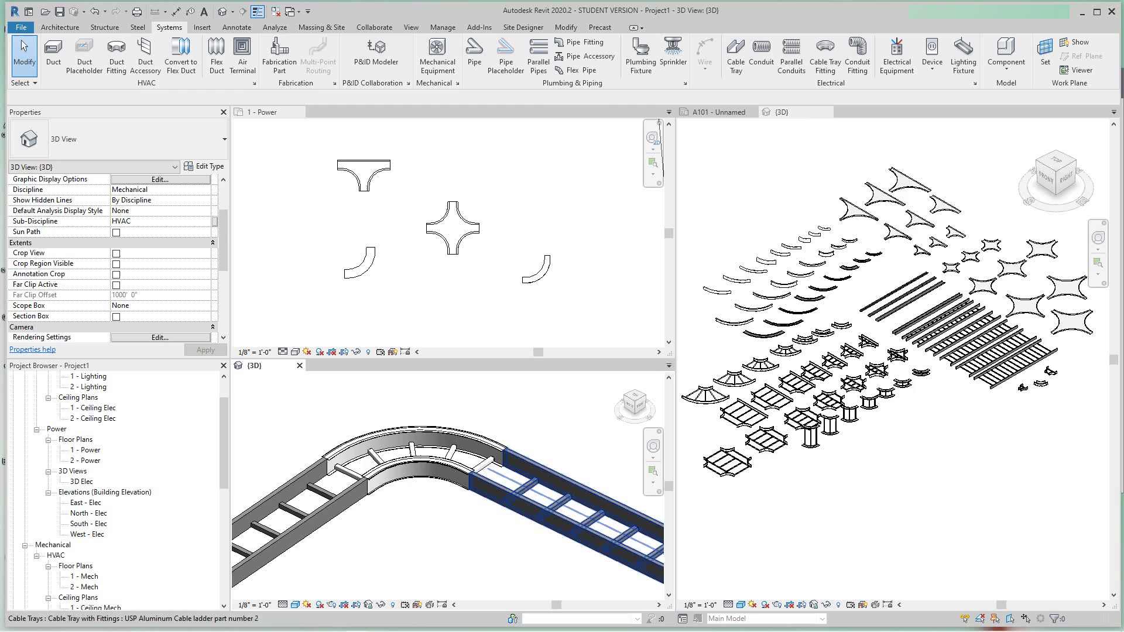
{"action": "scroll", "coordinate": [477, 512], "scroll_direction": "down", "scroll_amount": 5}
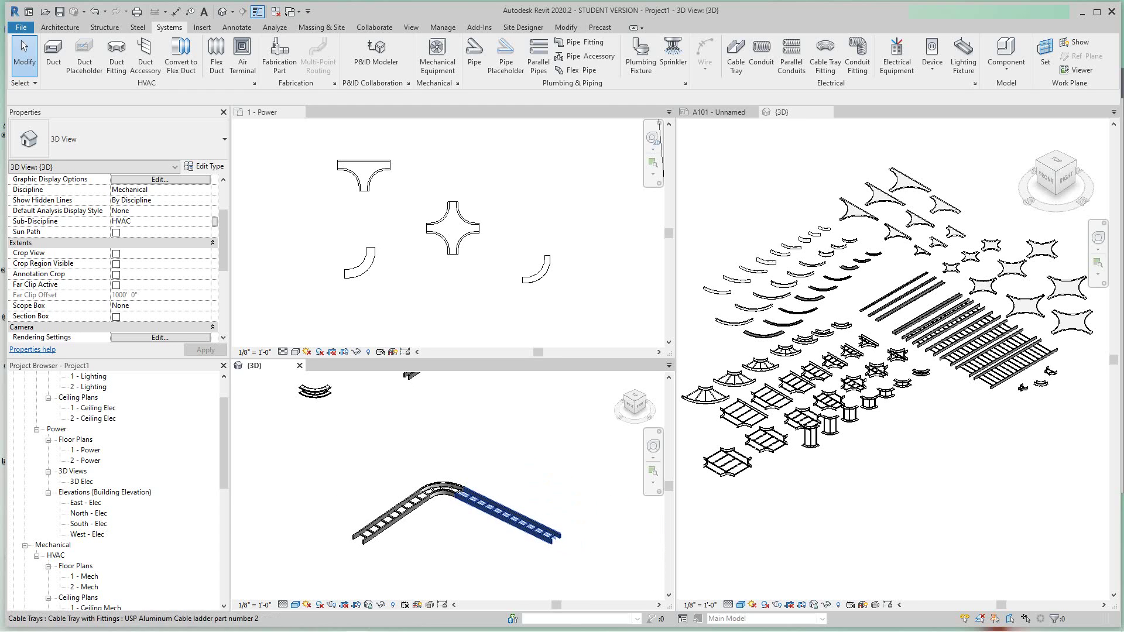
{"action": "scroll", "coordinate": [504, 483], "scroll_direction": "down", "scroll_amount": 2}
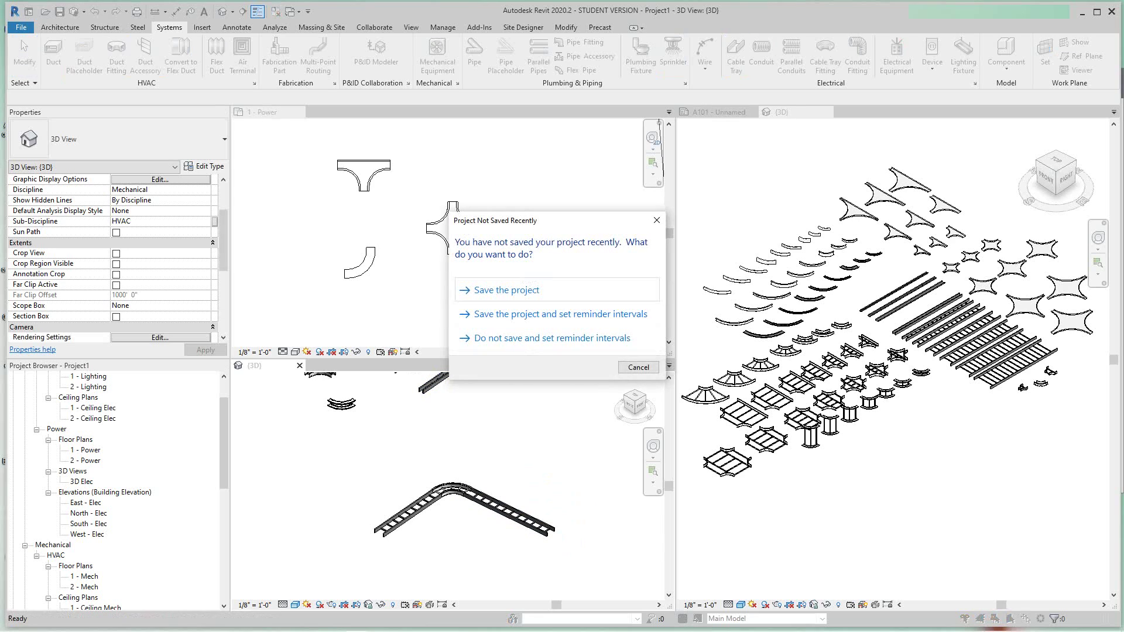
Step: Dismiss the save reminder without saving and draw a branch tray off the middle of the second leg, joined by a tee
{"action": "left_click", "coordinate": [638, 367]}
{"action": "key", "text": "c"}
{"action": "key", "text": "t"}
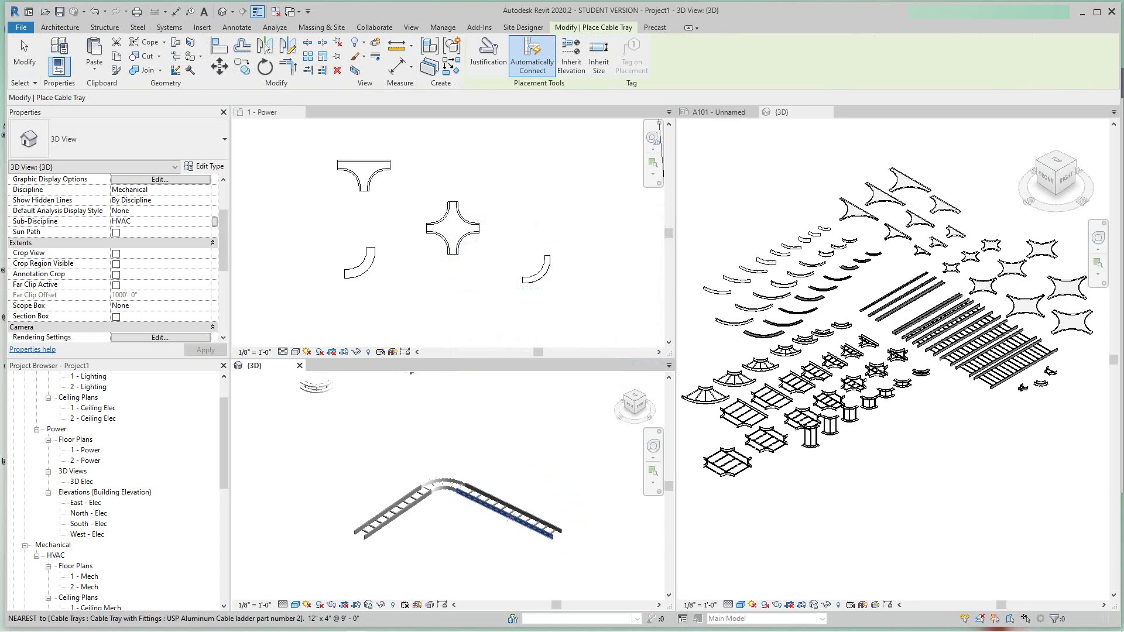
{"action": "scroll", "coordinate": [511, 514], "scroll_direction": "up", "scroll_amount": 5}
{"action": "left_click", "coordinate": [515, 508]}
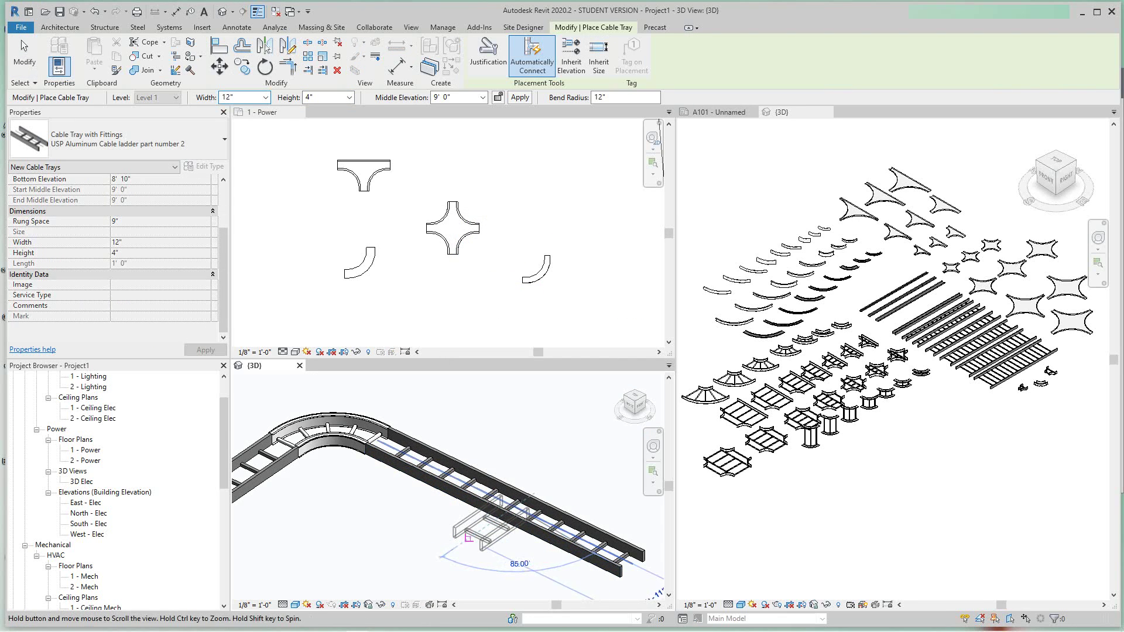
{"action": "middle_click_drag", "start_coordinate": [460, 535], "coordinate": [494, 482]}
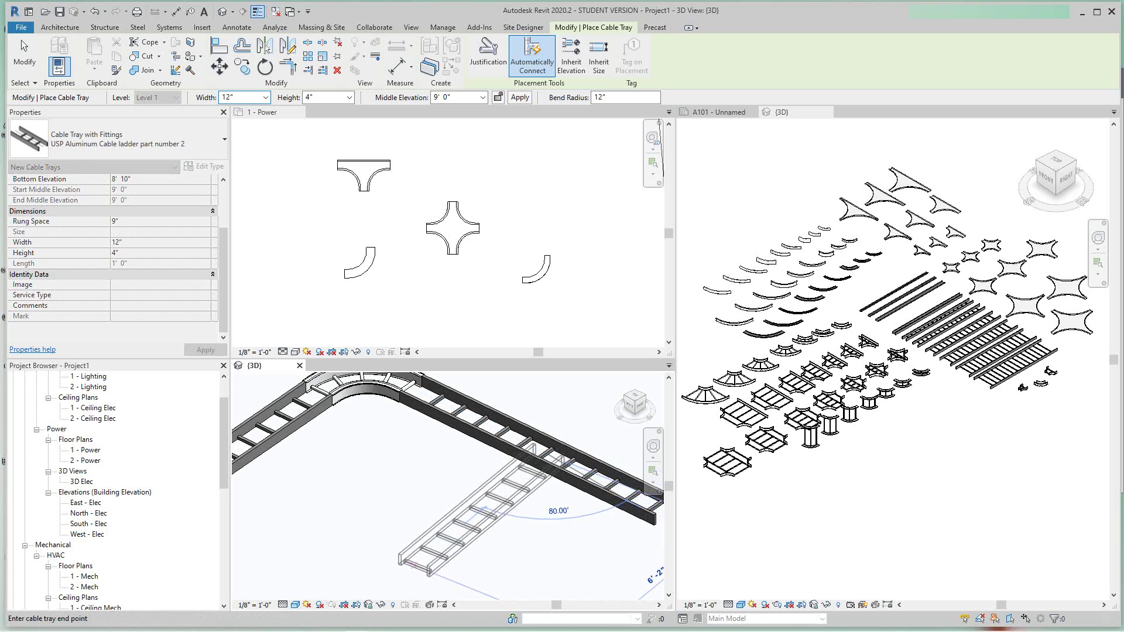
{"action": "left_click", "coordinate": [406, 551]}
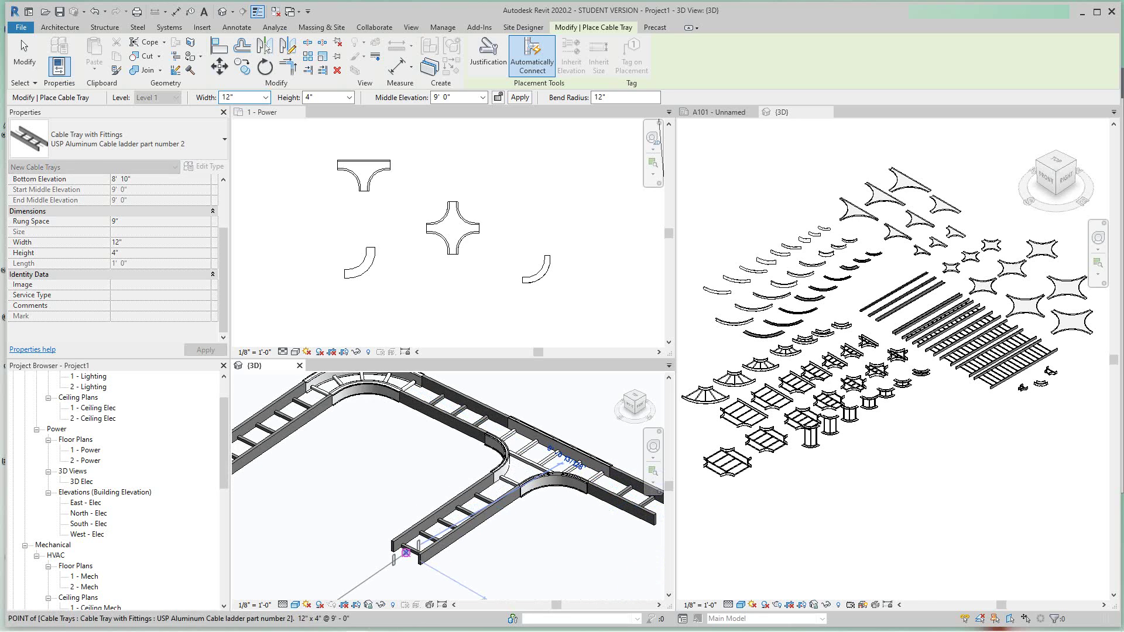
{"action": "scroll", "coordinate": [445, 470], "scroll_direction": "down", "scroll_amount": 2}
{"action": "scroll", "coordinate": [521, 456], "scroll_direction": "up", "scroll_amount": 2}
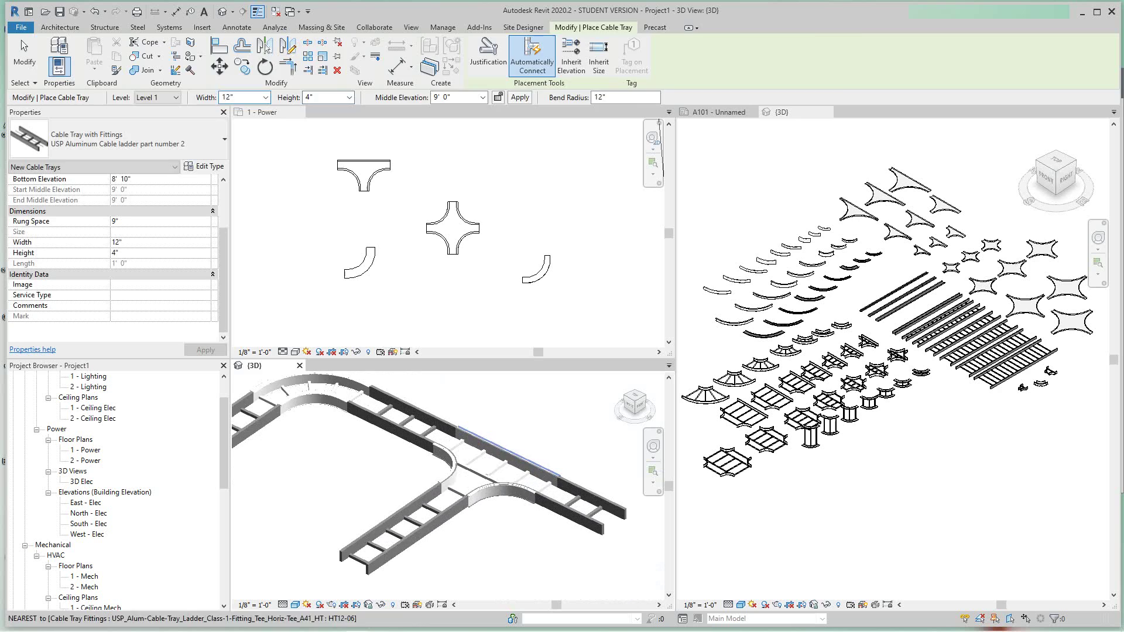
{"action": "key", "text": "Escape"}
{"action": "key", "text": "Escape"}
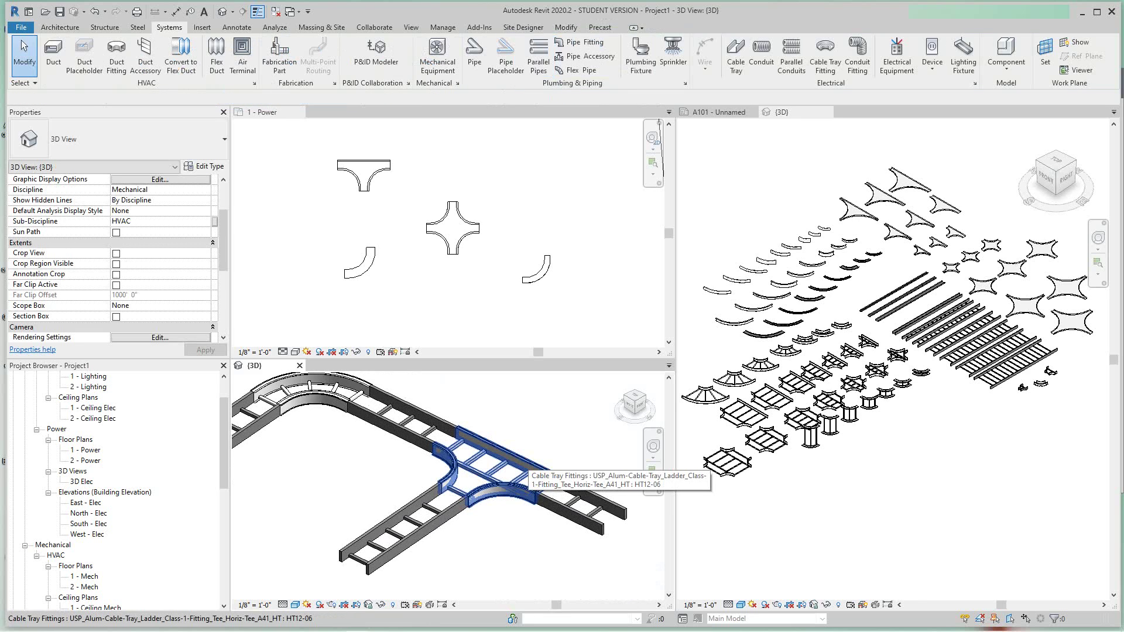
Step: Stretch the free end of the first leg outward to lengthen that tray
{"action": "scroll", "coordinate": [525, 460], "scroll_direction": "down", "scroll_amount": 6}
{"action": "scroll", "coordinate": [389, 477], "scroll_direction": "down", "scroll_amount": 2}
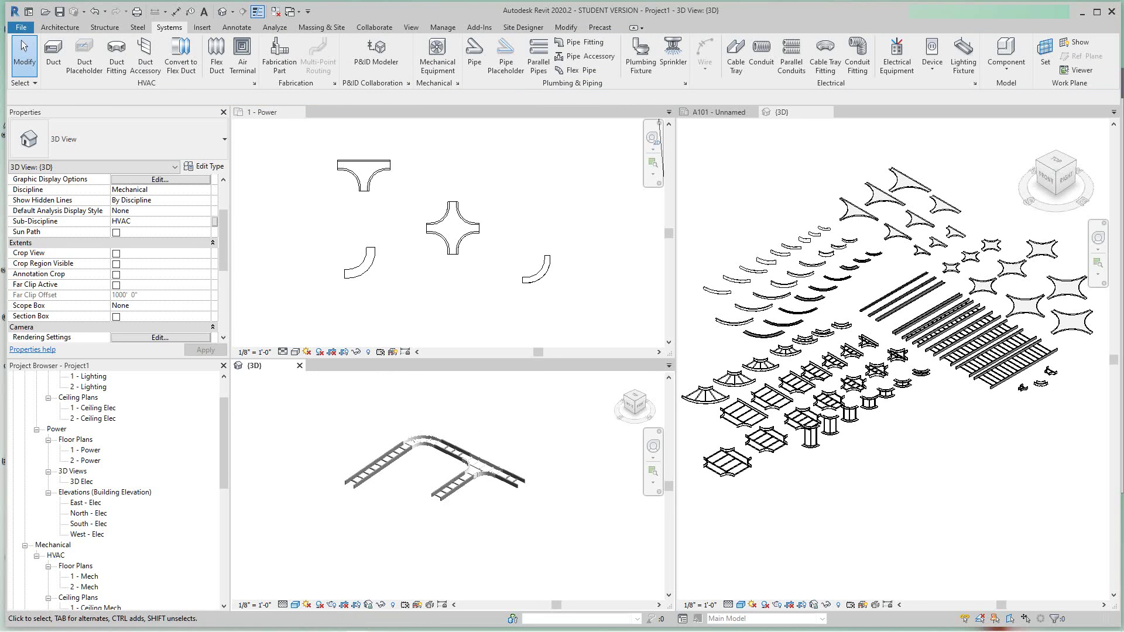
{"action": "scroll", "coordinate": [412, 488], "scroll_direction": "down", "scroll_amount": 1}
{"action": "middle_click_drag", "start_coordinate": [412, 488], "coordinate": [413, 483]}
{"action": "scroll", "coordinate": [411, 482], "scroll_direction": "down", "scroll_amount": 1}
{"action": "scroll", "coordinate": [428, 489], "scroll_direction": "up", "scroll_amount": 2}
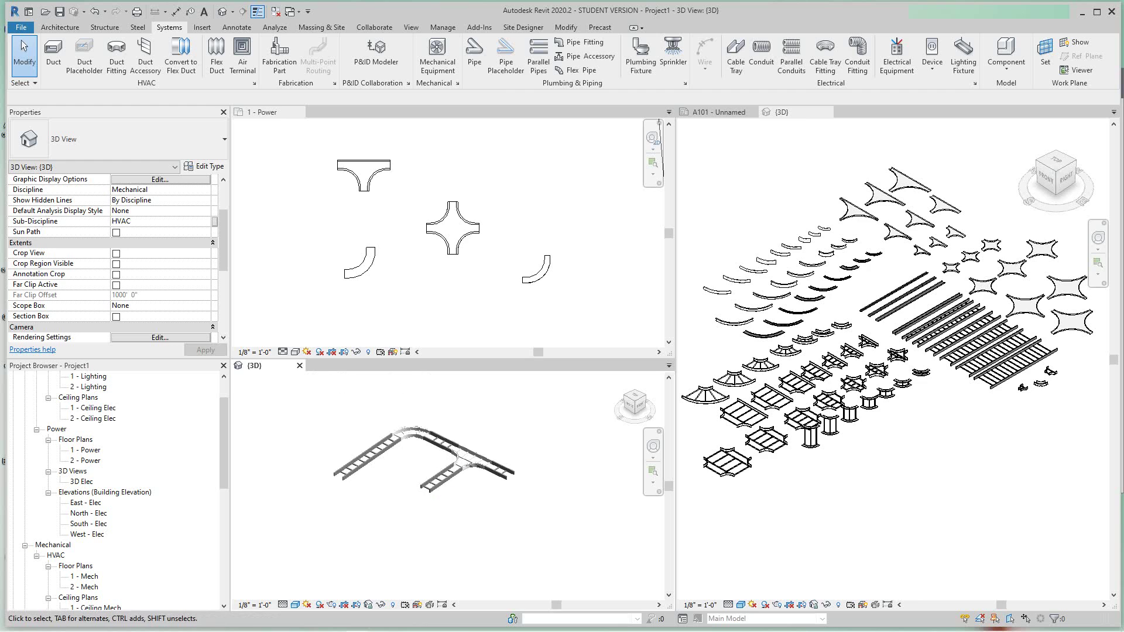
{"action": "scroll", "coordinate": [421, 489], "scroll_direction": "down", "scroll_amount": 2}
{"action": "scroll", "coordinate": [389, 488], "scroll_direction": "up", "scroll_amount": 2}
{"action": "left_click", "coordinate": [358, 474]}
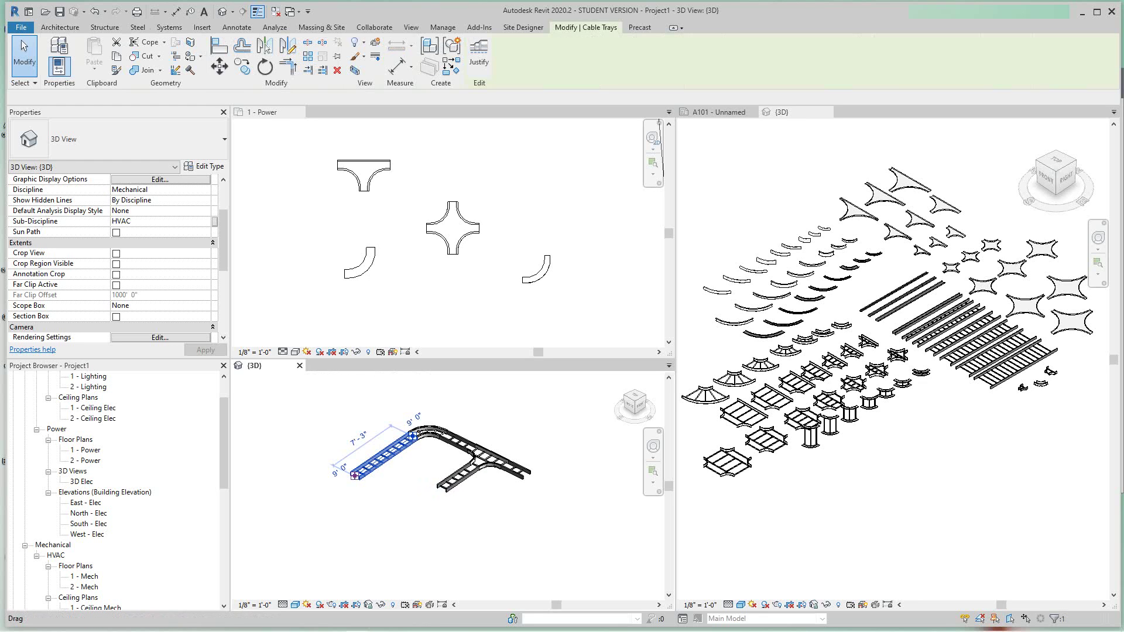
{"action": "left_click_drag", "start_coordinate": [355, 475], "coordinate": [302, 507]}
{"action": "key", "text": "Escape"}
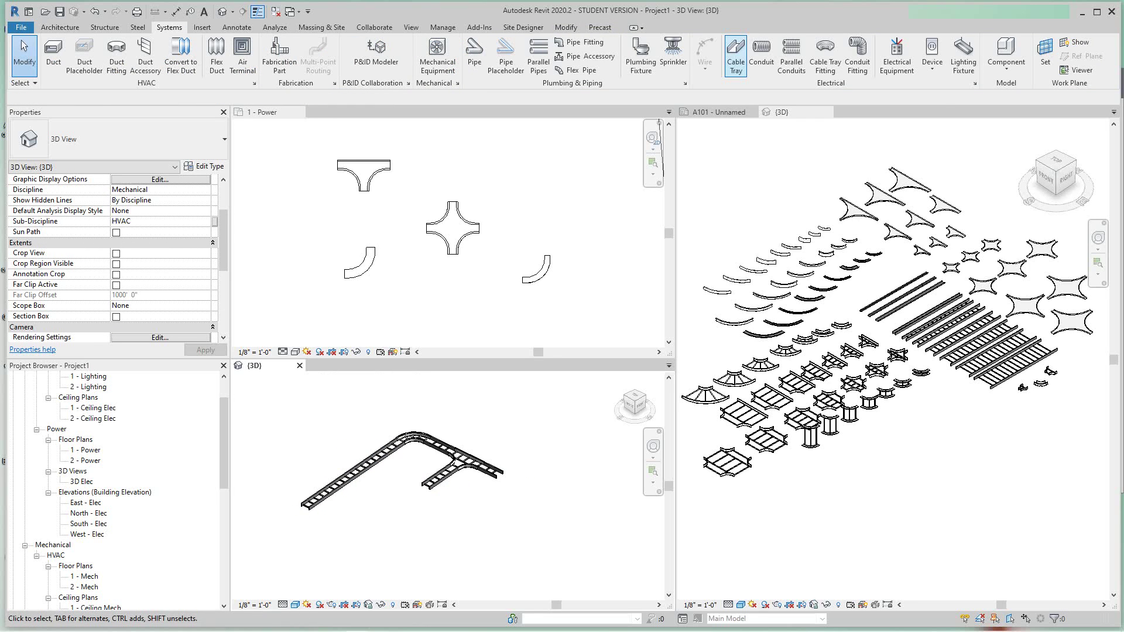
Step: Draw another tray of the same type straight across the lengthened first leg so the two join with a cross fitting
{"action": "left_click", "coordinate": [736, 56]}
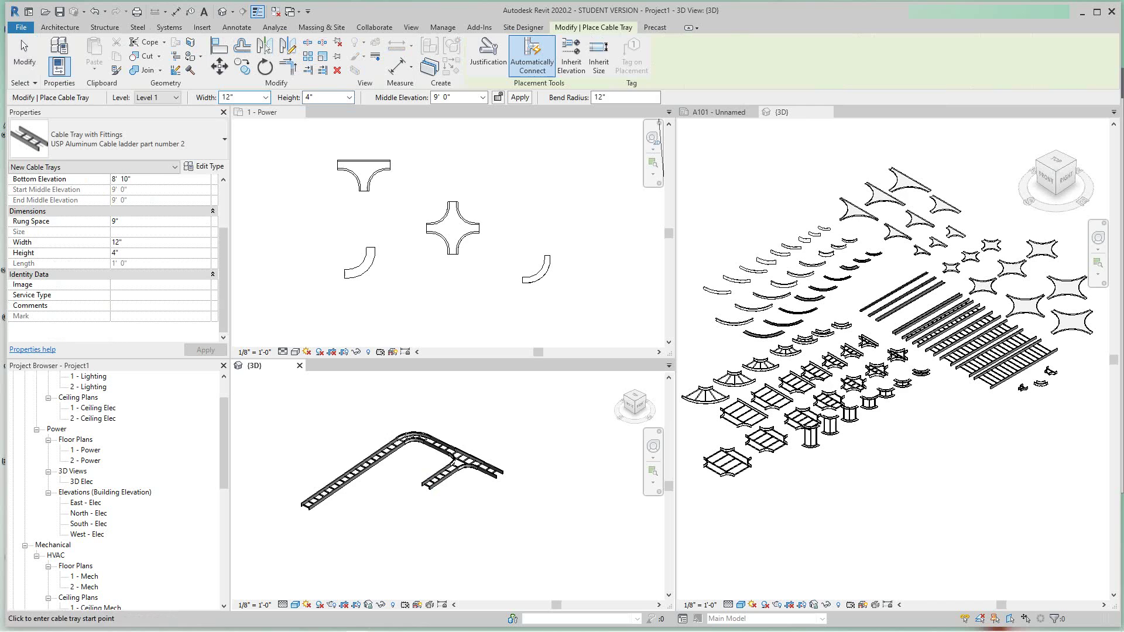
{"action": "left_click", "coordinate": [281, 431]}
{"action": "scroll", "coordinate": [406, 507], "scroll_direction": "up", "scroll_amount": 1}
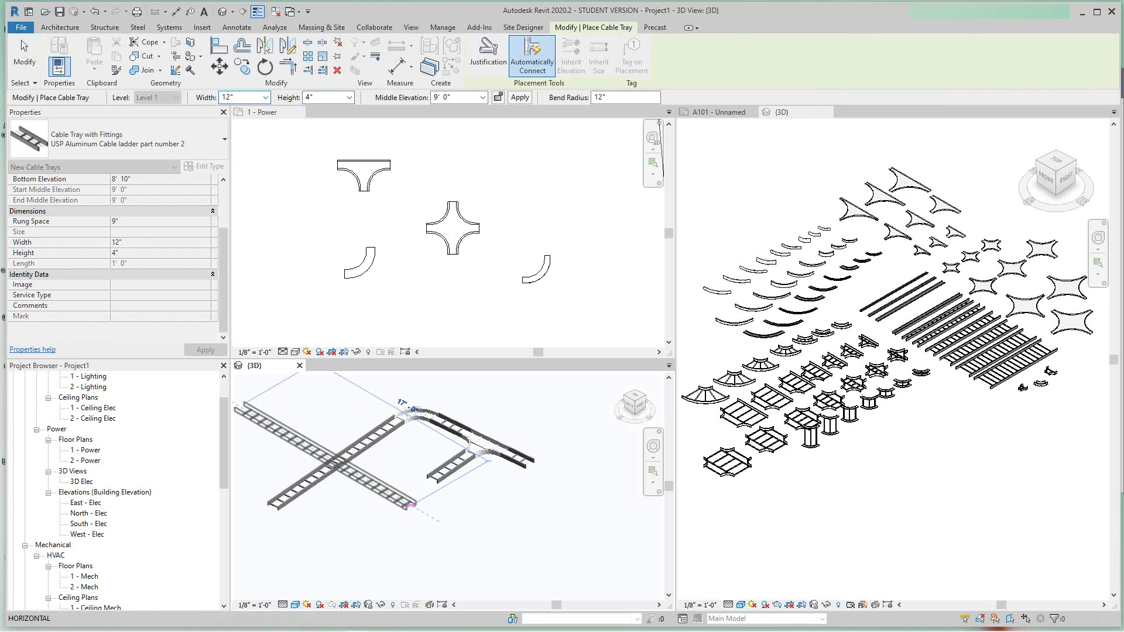
{"action": "scroll", "coordinate": [408, 507], "scroll_direction": "up", "scroll_amount": 3}
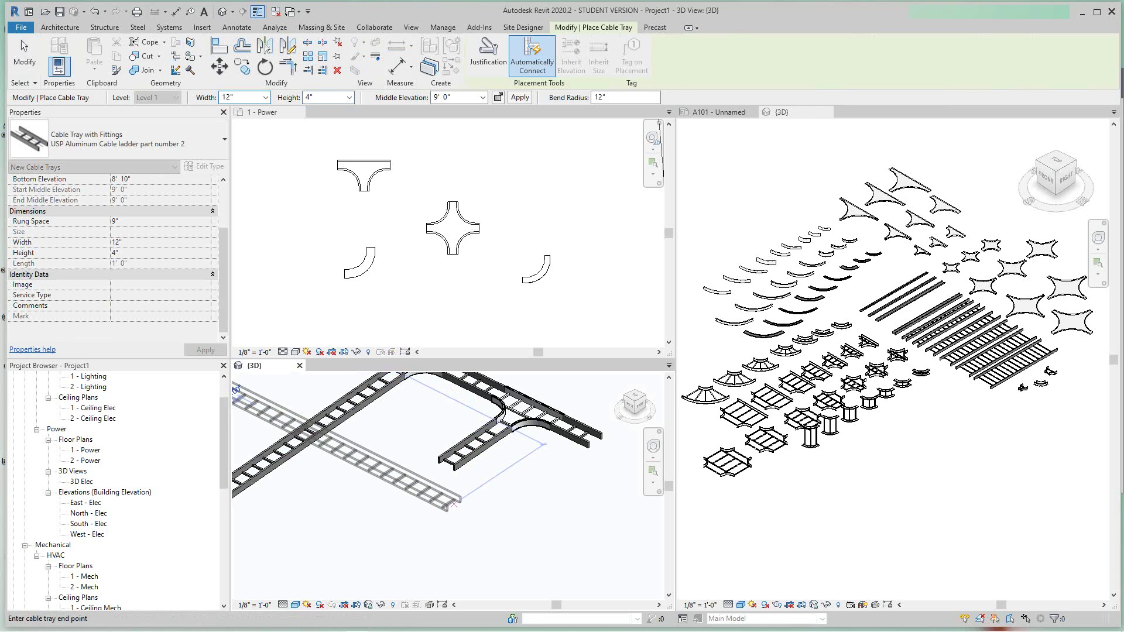
{"action": "left_click", "coordinate": [457, 500]}
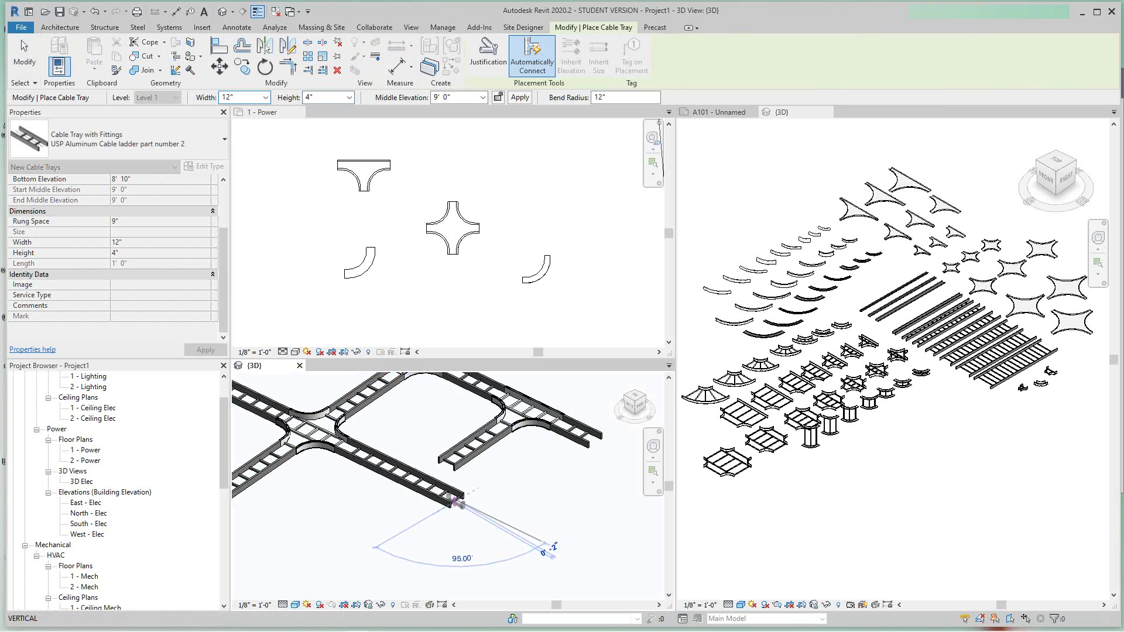
{"action": "scroll", "coordinate": [504, 522], "scroll_direction": "down", "scroll_amount": 3}
{"action": "key", "text": "Escape"}
{"action": "key", "text": "Escape"}
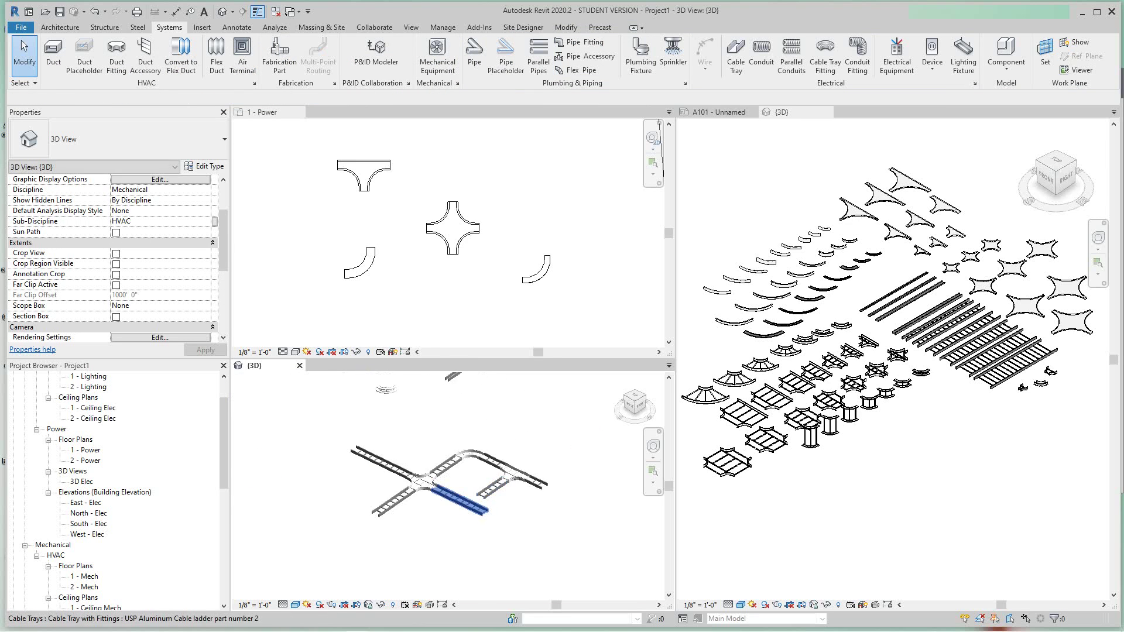
Step: Inspect the new tray layout in the 3D view and in the 1 - Power floor plan
{"action": "scroll", "coordinate": [456, 485], "scroll_direction": "up", "scroll_amount": 4}
{"action": "scroll", "coordinate": [474, 280], "scroll_direction": "down", "scroll_amount": 4}
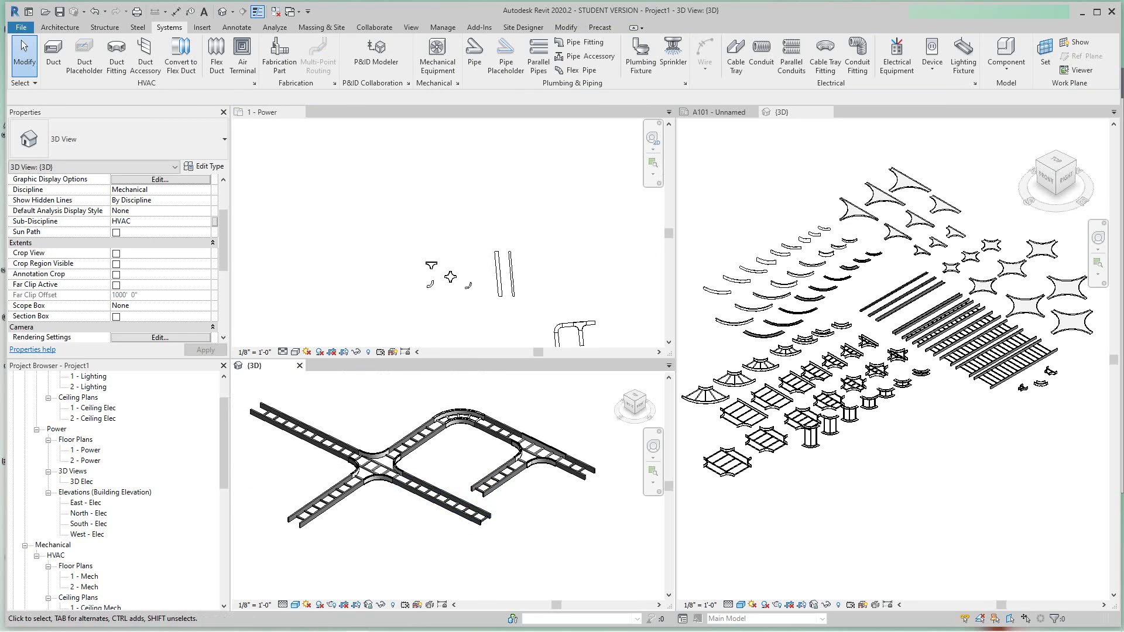
{"action": "left_click", "coordinate": [375, 293]}
{"action": "middle_click_drag", "start_coordinate": [594, 343], "coordinate": [499, 262]}
{"action": "scroll", "coordinate": [550, 320], "scroll_direction": "up", "scroll_amount": 2}
{"action": "scroll", "coordinate": [439, 253], "scroll_direction": "down", "scroll_amount": 1}
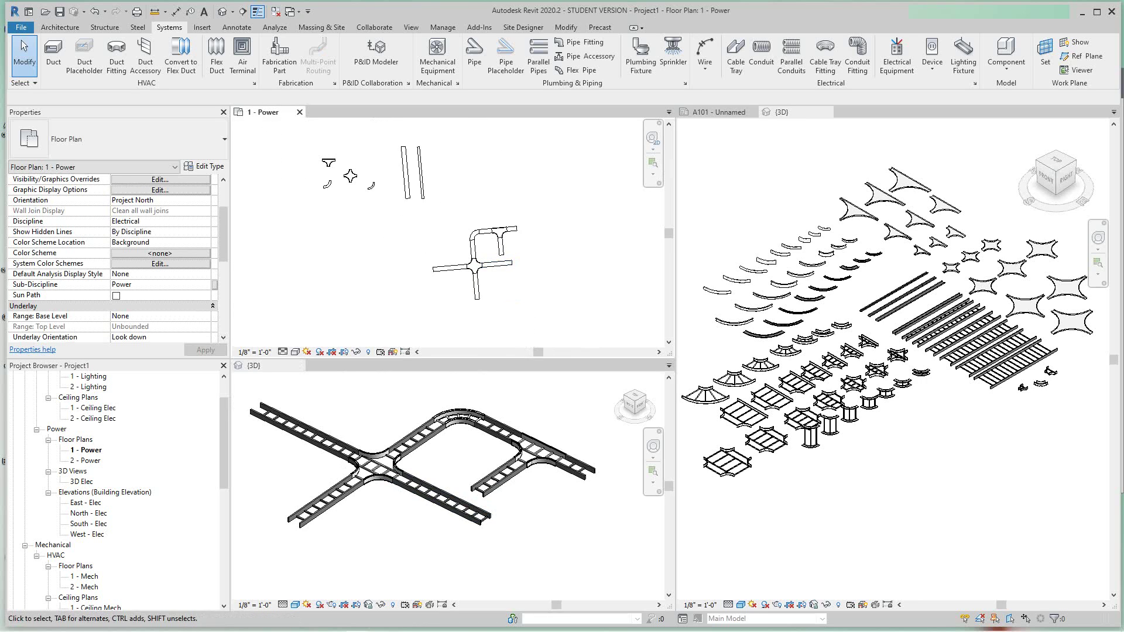
Step: Rotate the whole connected tray layout with its elbow, tee and cross so the runs are square to the floor plan
{"action": "left_click_drag", "start_coordinate": [395, 190], "coordinate": [559, 325]}
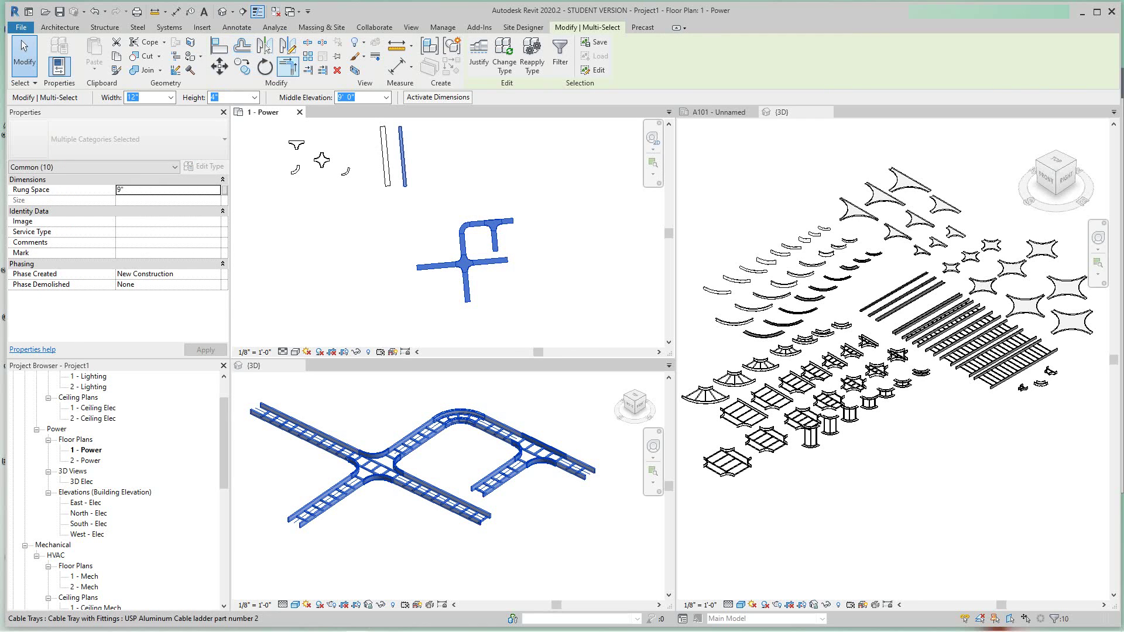
{"action": "left_click", "coordinate": [265, 66]}
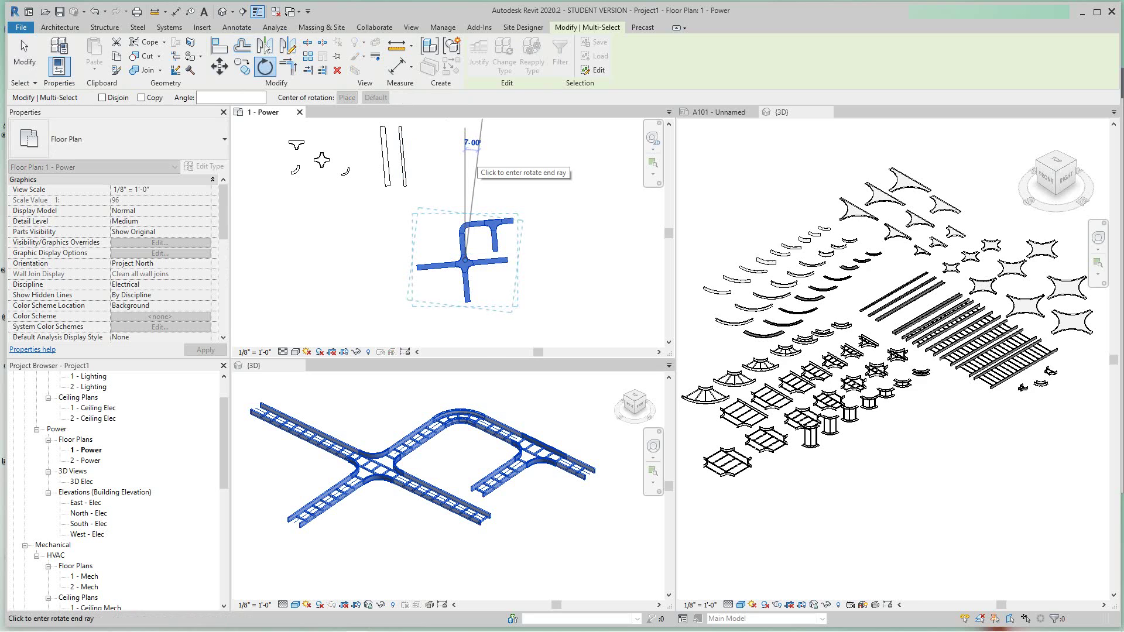
{"action": "key", "text": "Escape"}
{"action": "key", "text": "Escape"}
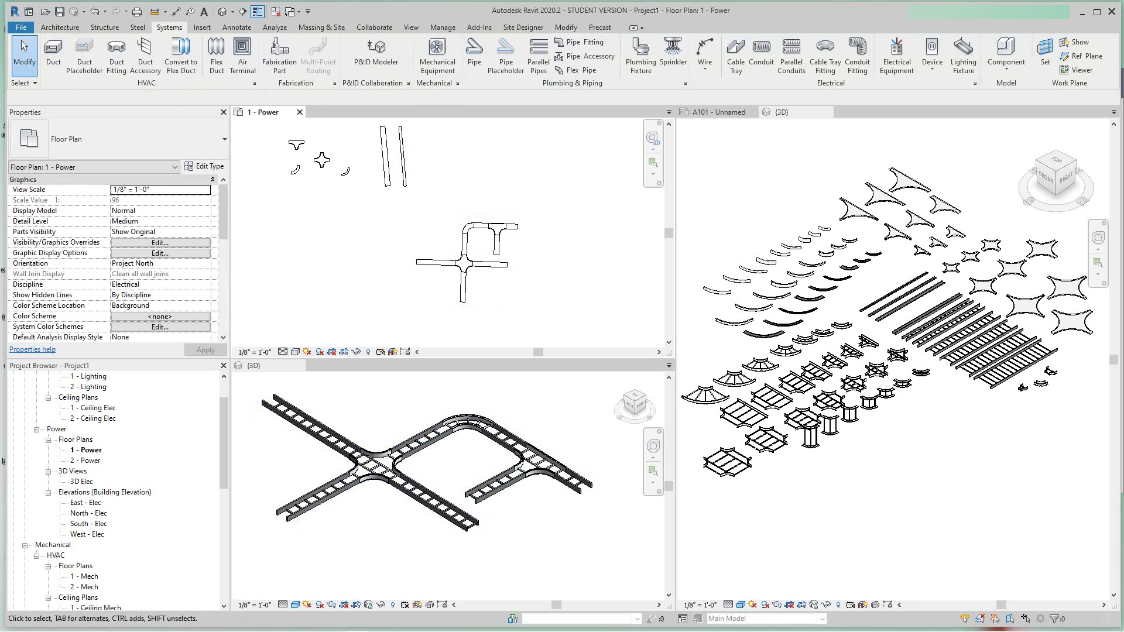
Step: Draw a separate straight 20' 0" tray of the USP Aluminum Cable ladder part number 2 type, running up the plan beside the layout
{"action": "scroll", "coordinate": [417, 235], "scroll_direction": "down", "scroll_amount": 1}
{"action": "scroll", "coordinate": [416, 234], "scroll_direction": "up", "scroll_amount": 3}
{"action": "scroll", "coordinate": [416, 235], "scroll_direction": "down", "scroll_amount": 1}
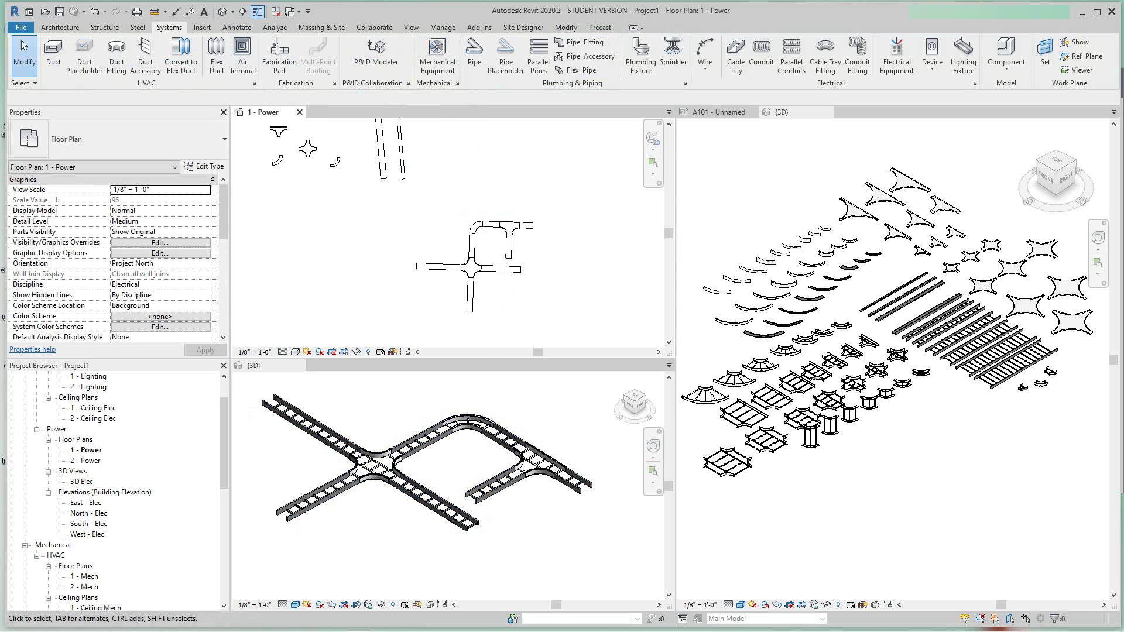
{"action": "scroll", "coordinate": [363, 206], "scroll_direction": "down", "scroll_amount": 2}
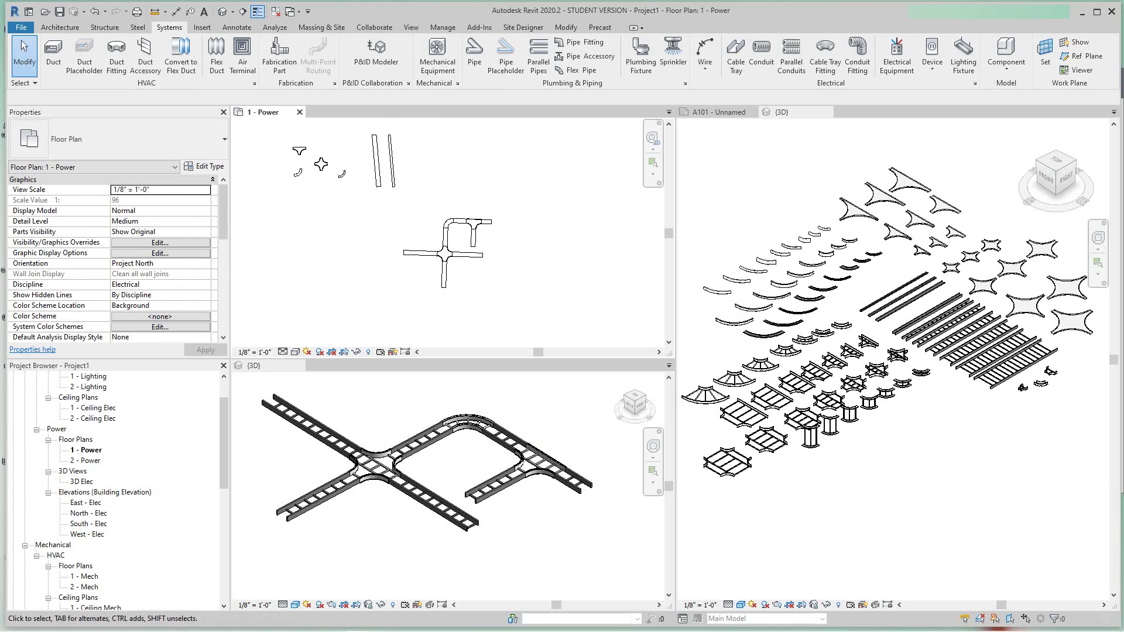
{"action": "scroll", "coordinate": [237, 310], "scroll_direction": "down", "scroll_amount": 2}
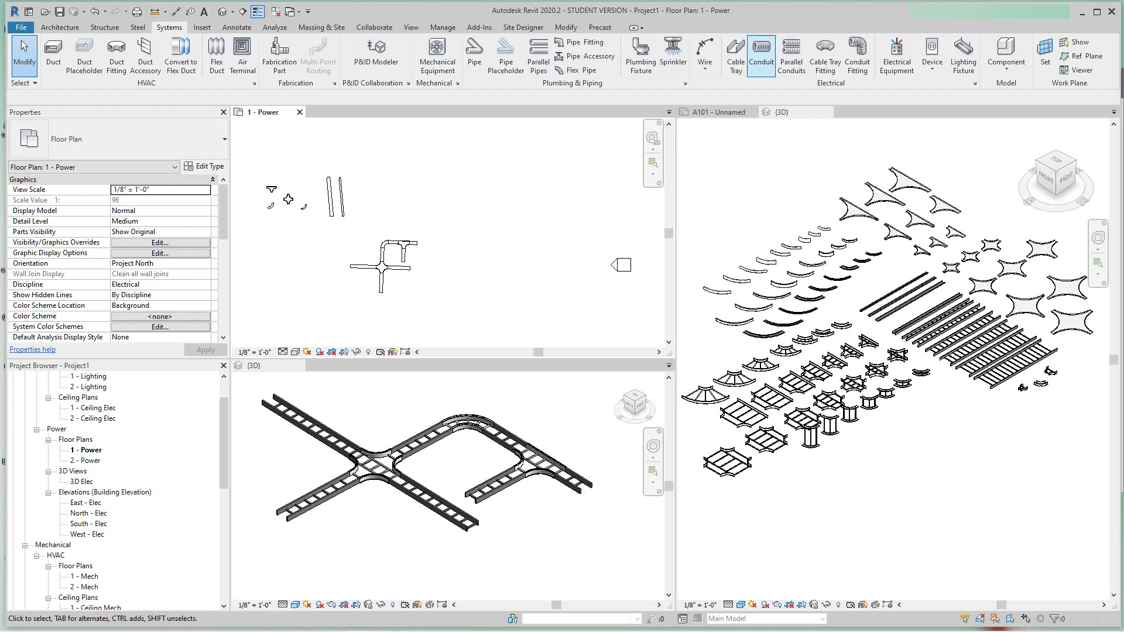
{"action": "left_click", "coordinate": [736, 56]}
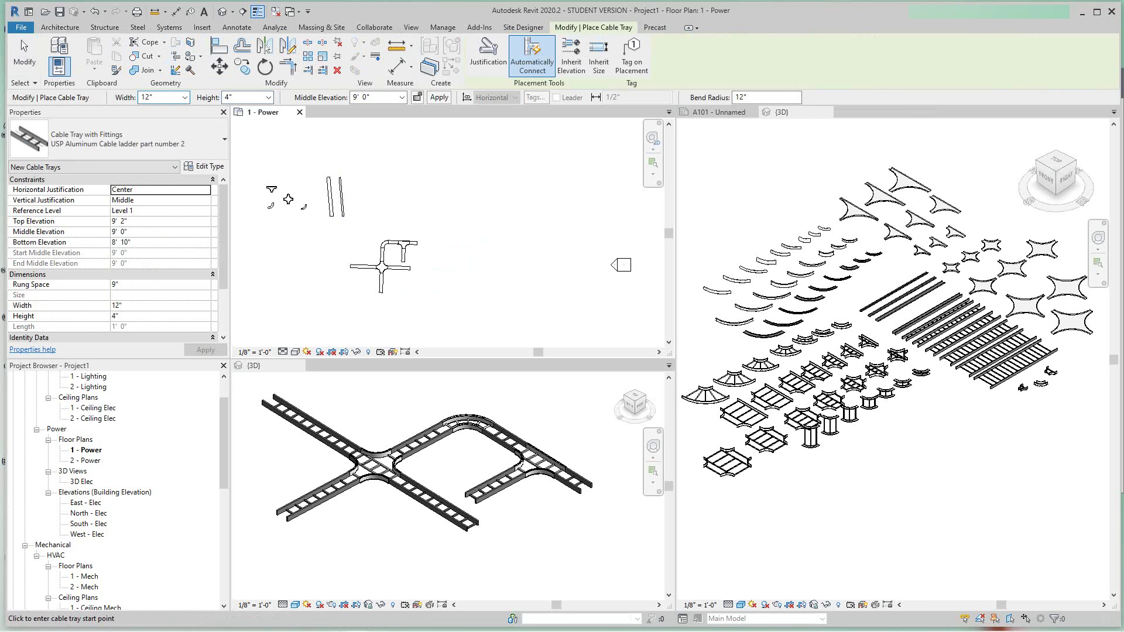
{"action": "left_click", "coordinate": [475, 308]}
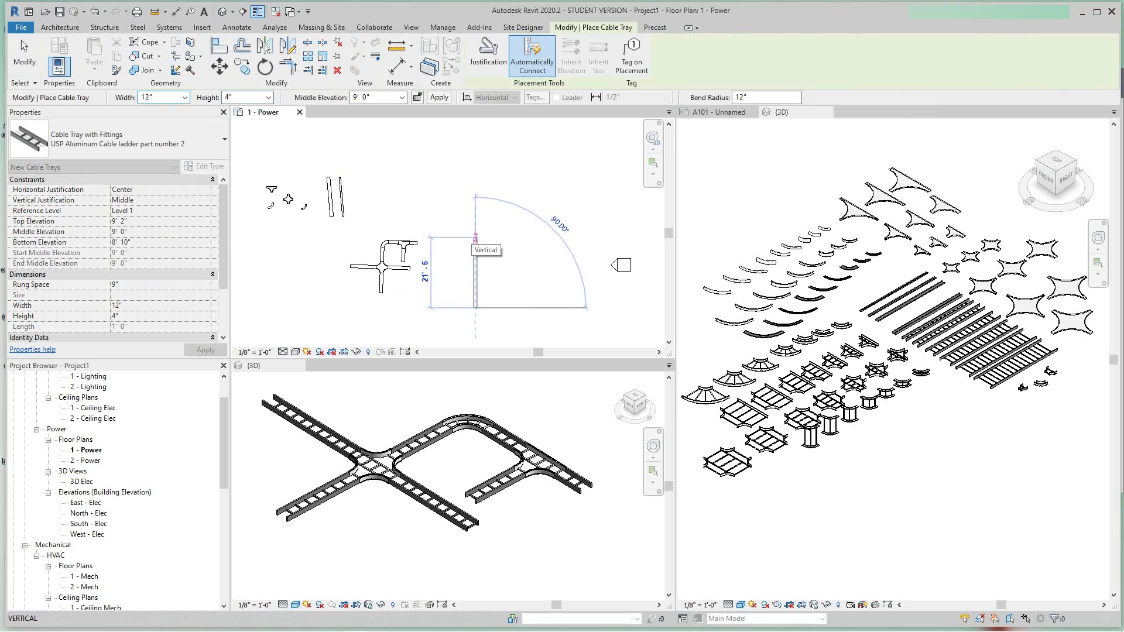
{"action": "scroll", "coordinate": [475, 239], "scroll_direction": "up", "scroll_amount": 3}
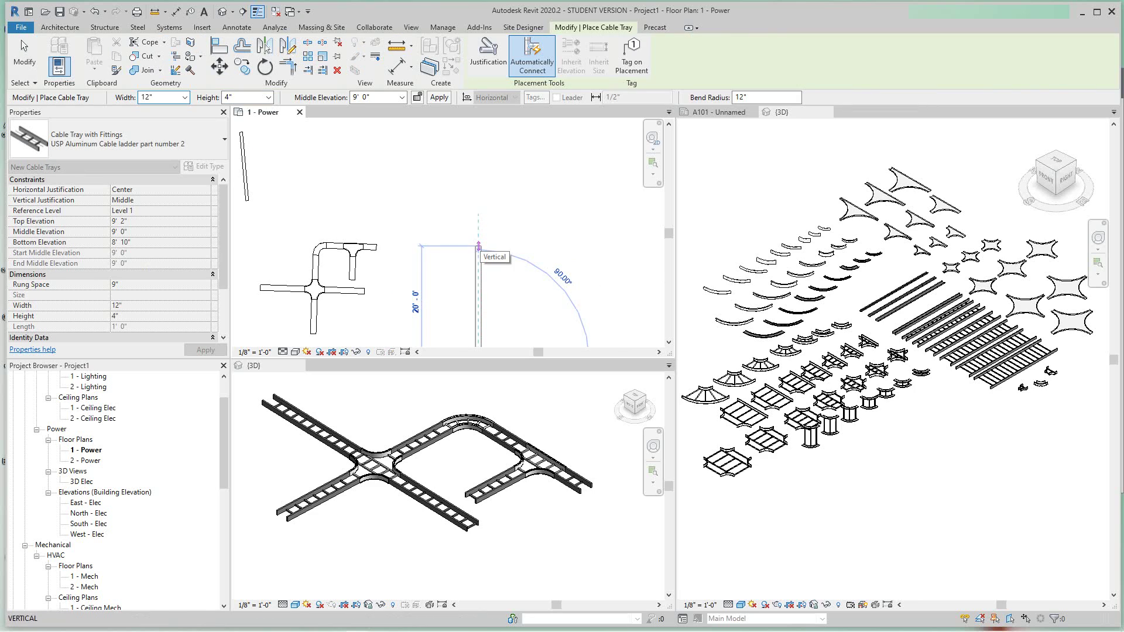
{"action": "middle_click_drag", "start_coordinate": [479, 246], "coordinate": [477, 221]}
{"action": "left_click", "coordinate": [478, 221]}
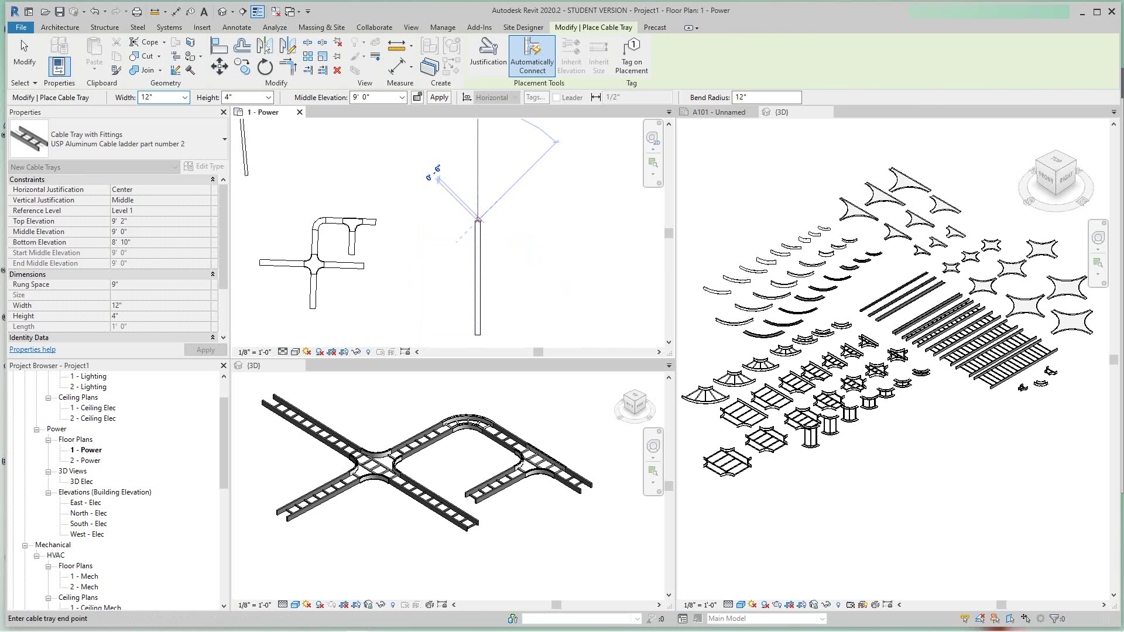
{"action": "key", "text": "Escape"}
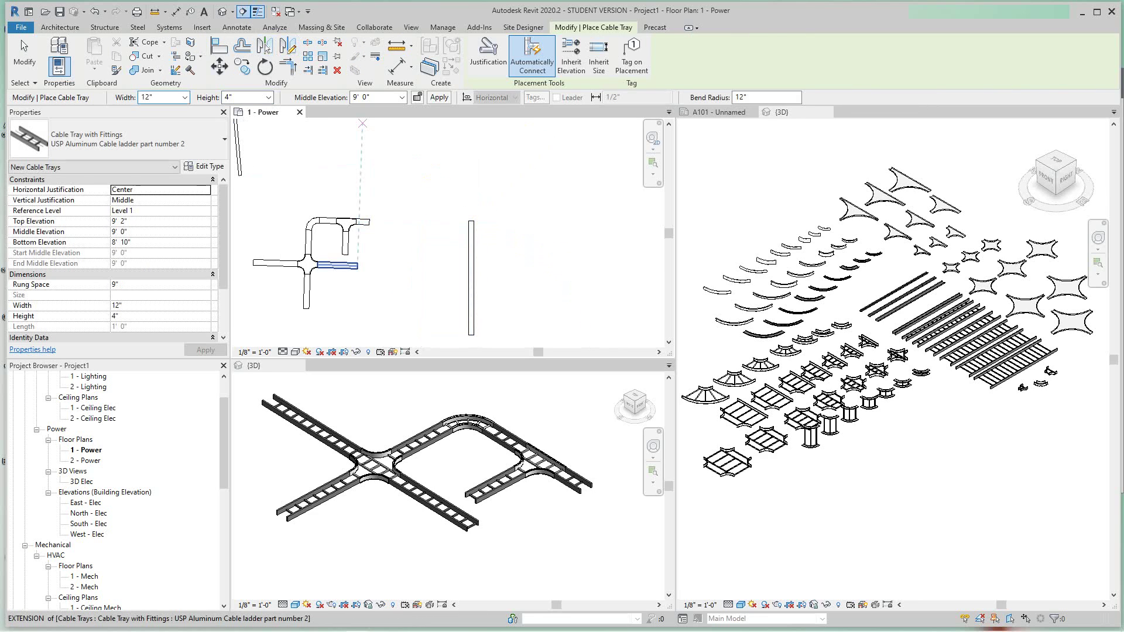
Step: Create a building section parallel to the new 20' tray, flip it to face the tray and set its depth just beyond it
{"action": "left_click", "coordinate": [243, 12]}
{"action": "left_click", "coordinate": [540, 180]}
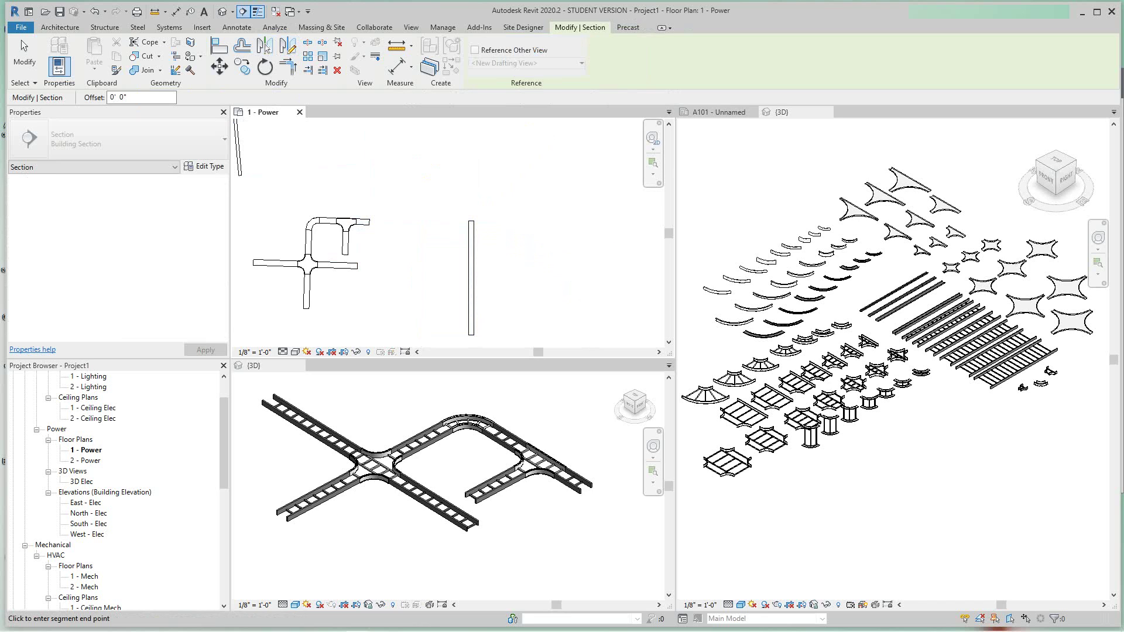
{"action": "middle_click_drag", "start_coordinate": [540, 335], "coordinate": [544, 303]}
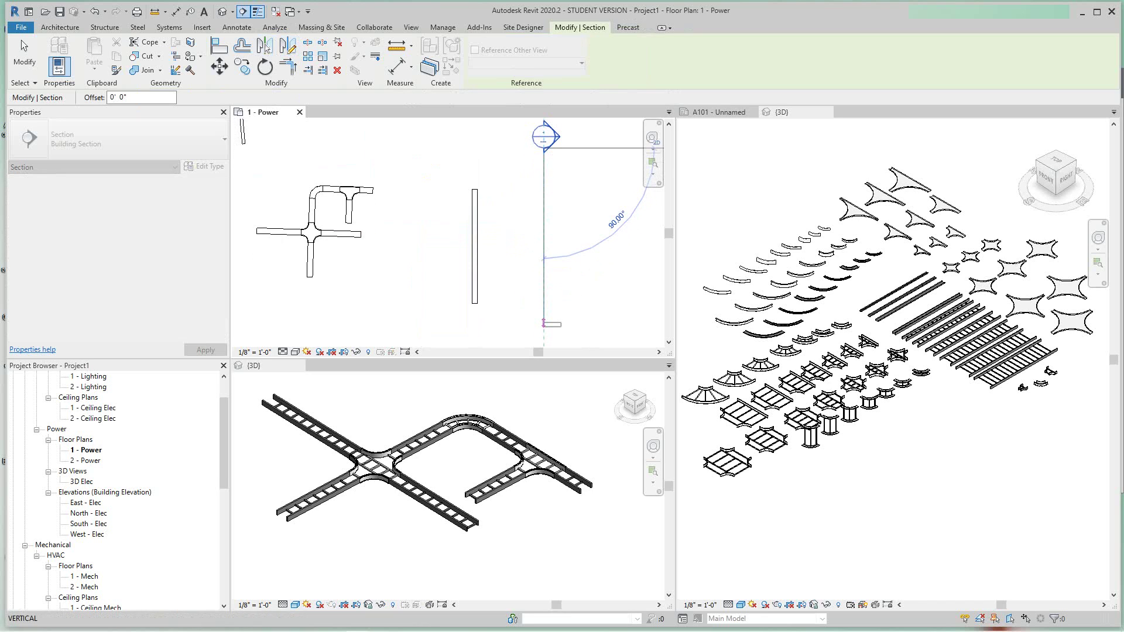
{"action": "left_click", "coordinate": [543, 322]}
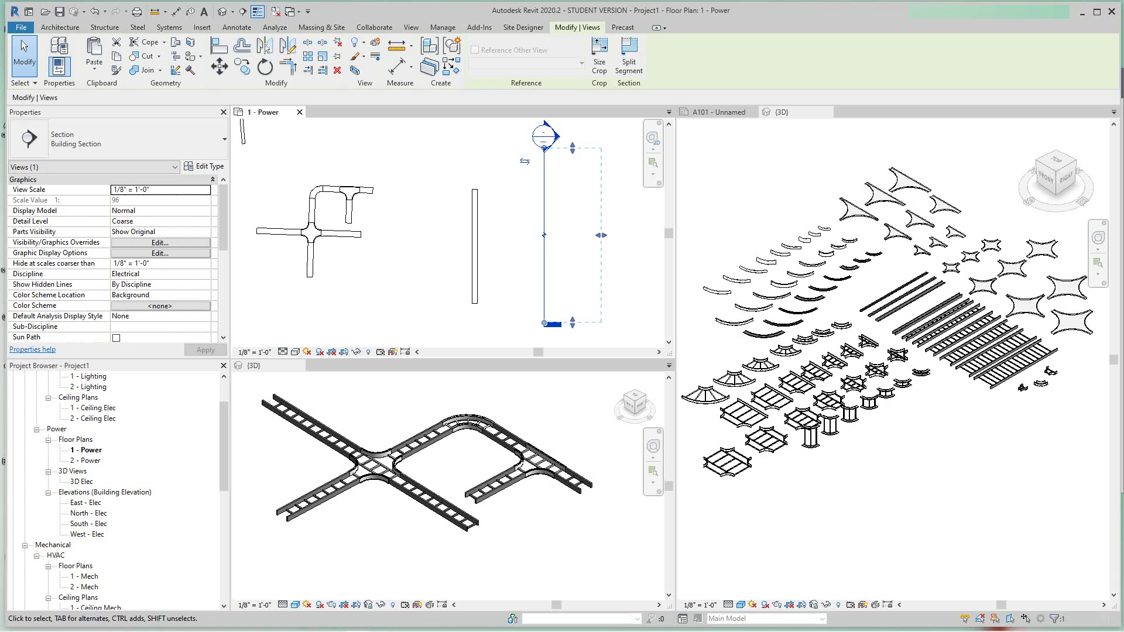
{"action": "key", "text": "space"}
{"action": "left_click_drag", "start_coordinate": [486, 235], "coordinate": [467, 234]}
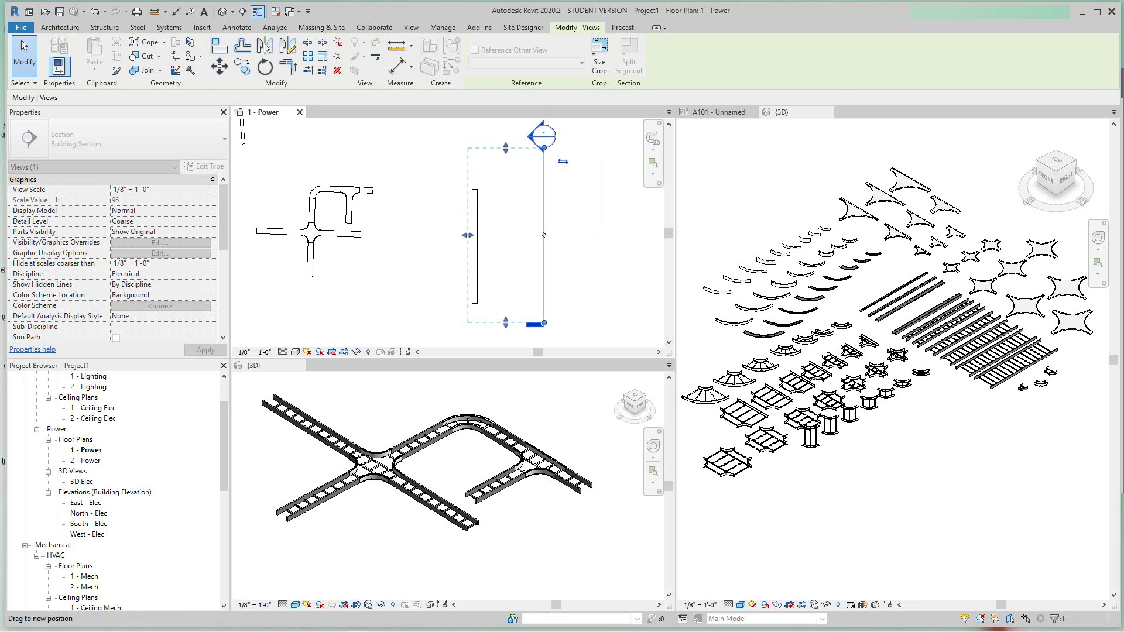
{"action": "key", "text": "Escape"}
{"action": "middle_click_drag", "start_coordinate": [542, 196], "coordinate": [532, 224]}
{"action": "scroll", "coordinate": [532, 225], "scroll_direction": "up", "scroll_amount": 2}
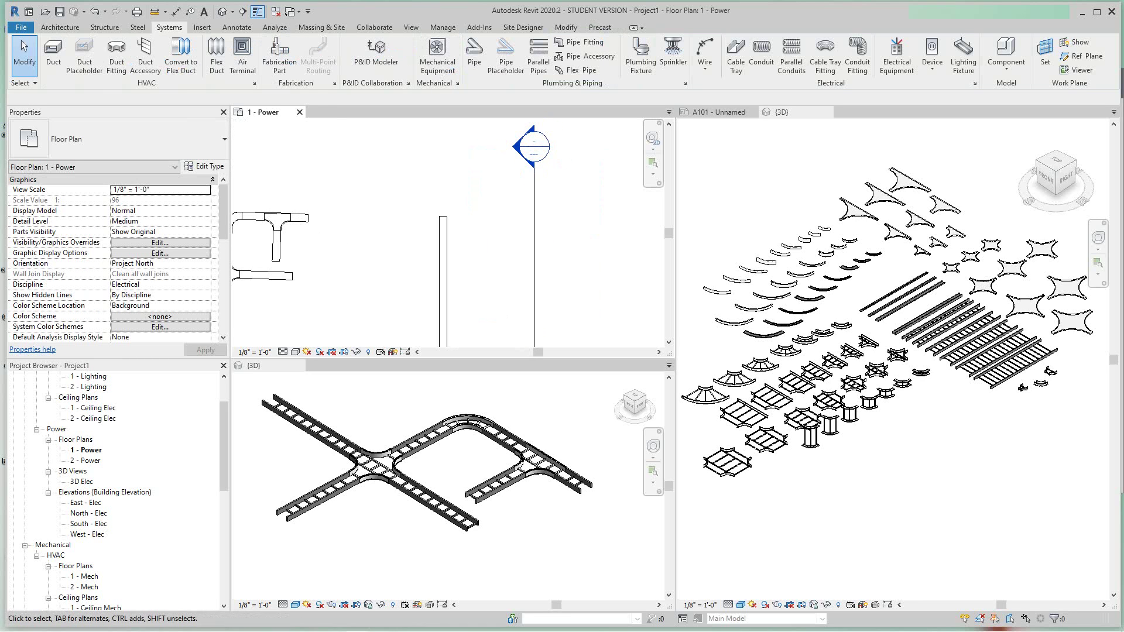
Step: Open the new section view and set its detail level to Fine
{"action": "double_click", "coordinate": [533, 146]}
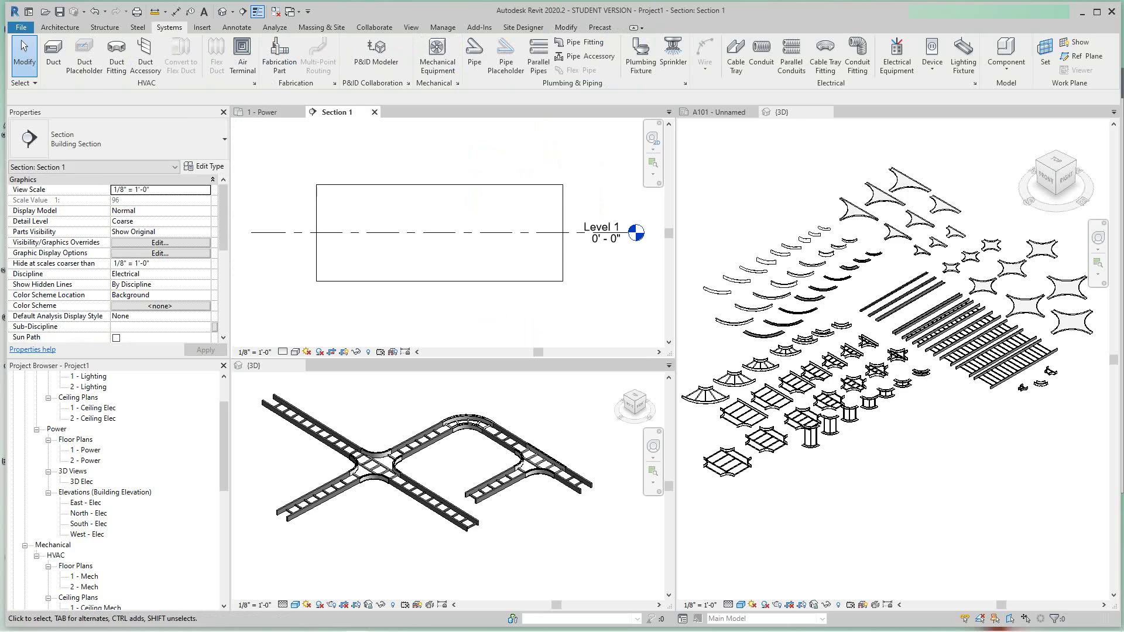
{"action": "scroll", "coordinate": [441, 234], "scroll_direction": "down", "scroll_amount": 2}
{"action": "left_click", "coordinate": [283, 352]}
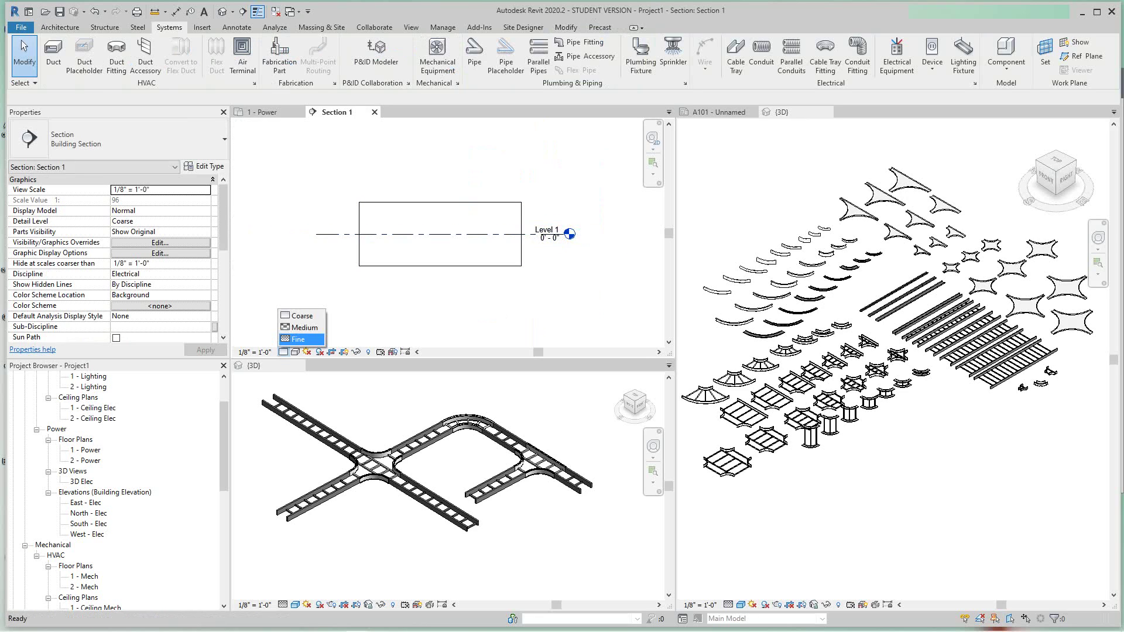
{"action": "left_click", "coordinate": [298, 339]}
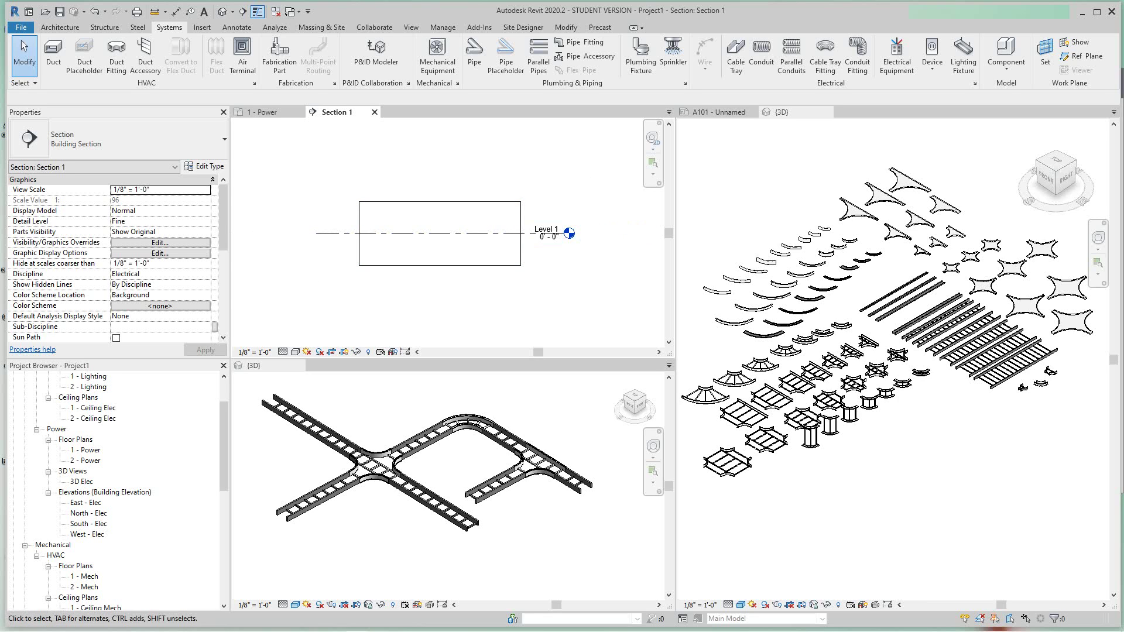
Step: Close the section view and check the section's extents and the tray's elevation in the floor plan
{"action": "left_click", "coordinate": [374, 112]}
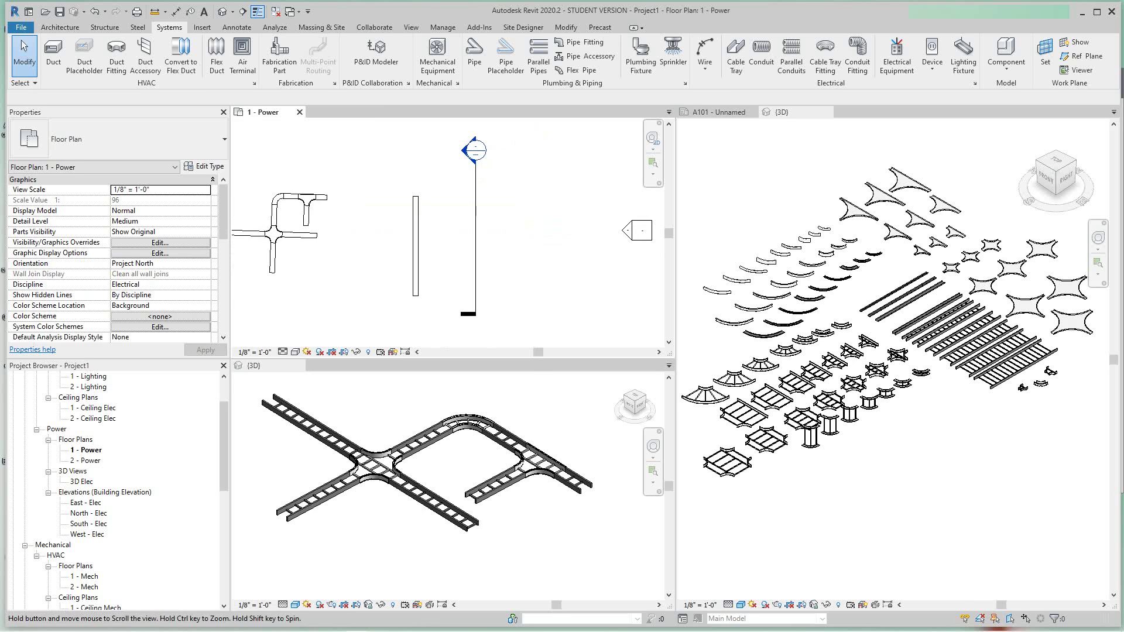
{"action": "left_click", "coordinate": [475, 237]}
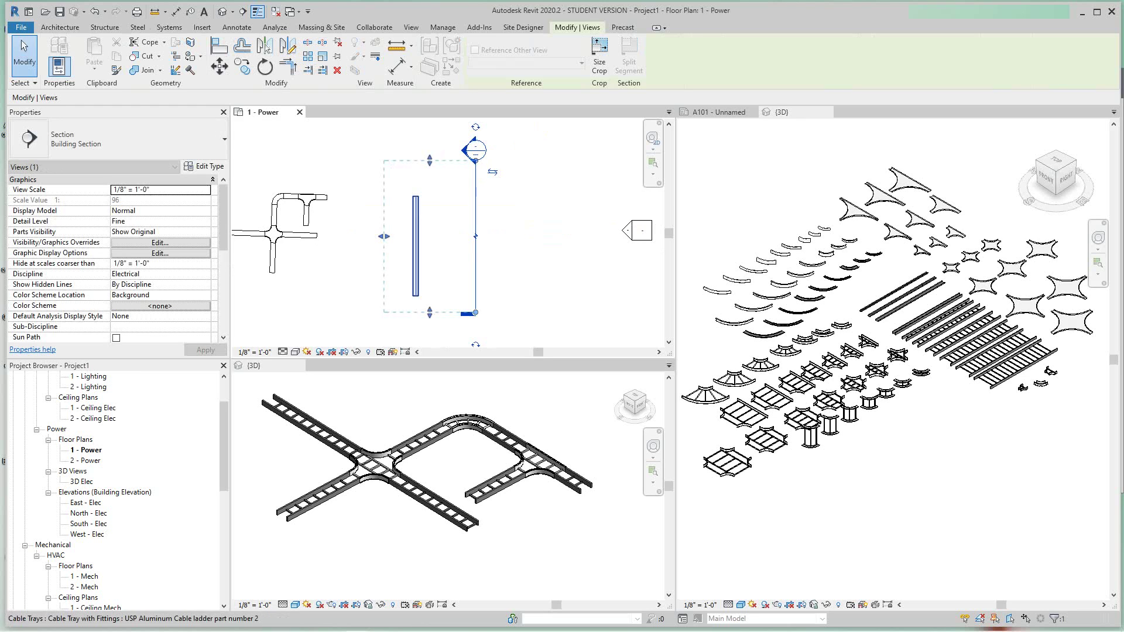
{"action": "left_click", "coordinate": [415, 245]}
{"action": "key", "text": "Escape"}
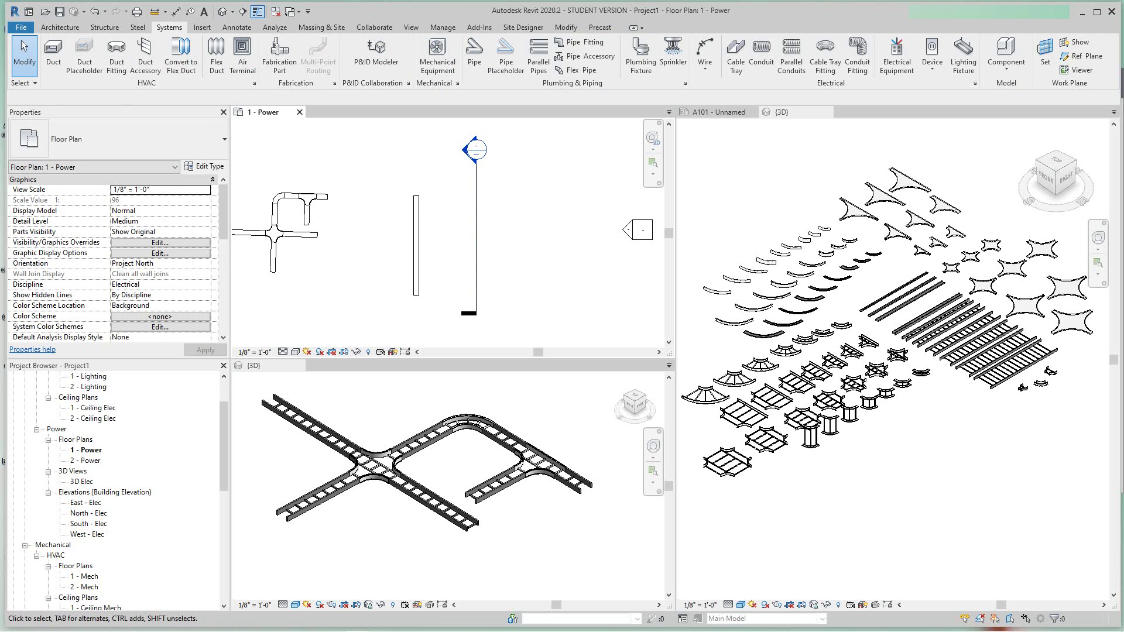
{"action": "left_click", "coordinate": [415, 246]}
{"action": "key", "text": "Escape"}
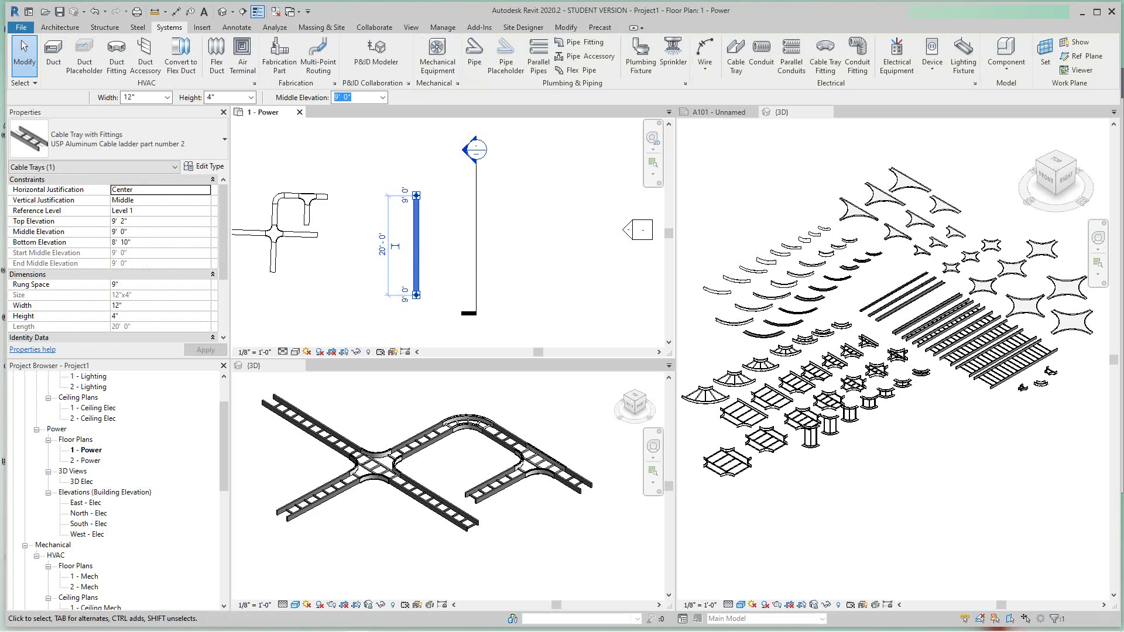
Step: Reopen the section view and stretch the upper edge of its crop region above Level 2 to include the tray
{"action": "double_click", "coordinate": [475, 150]}
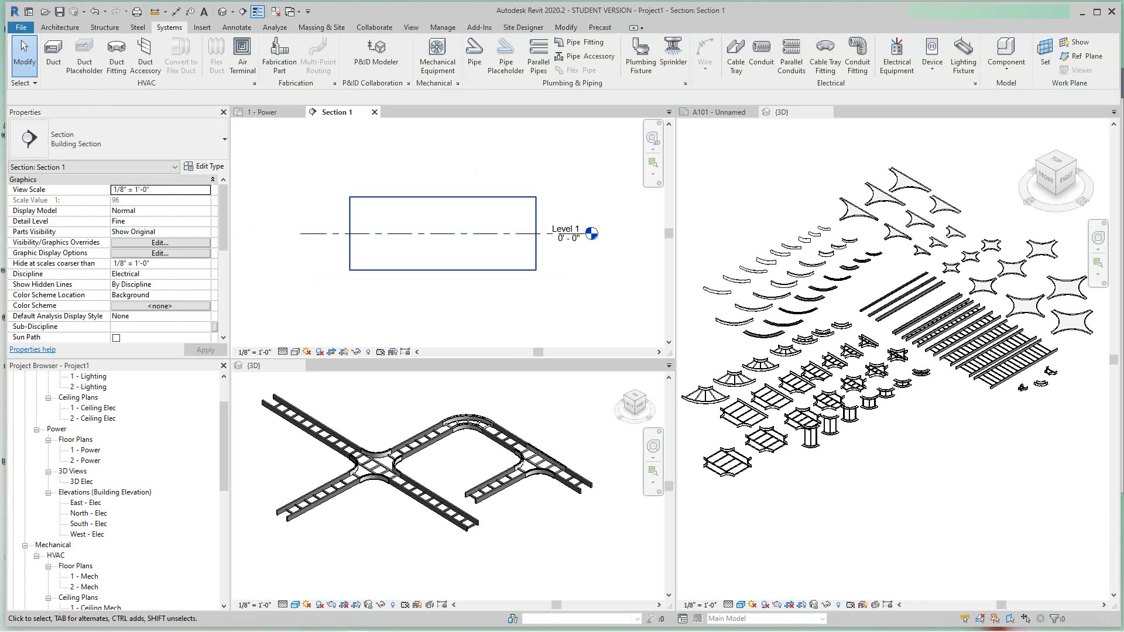
{"action": "middle_click_drag", "start_coordinate": [443, 196], "coordinate": [438, 231]}
{"action": "left_click", "coordinate": [441, 231]}
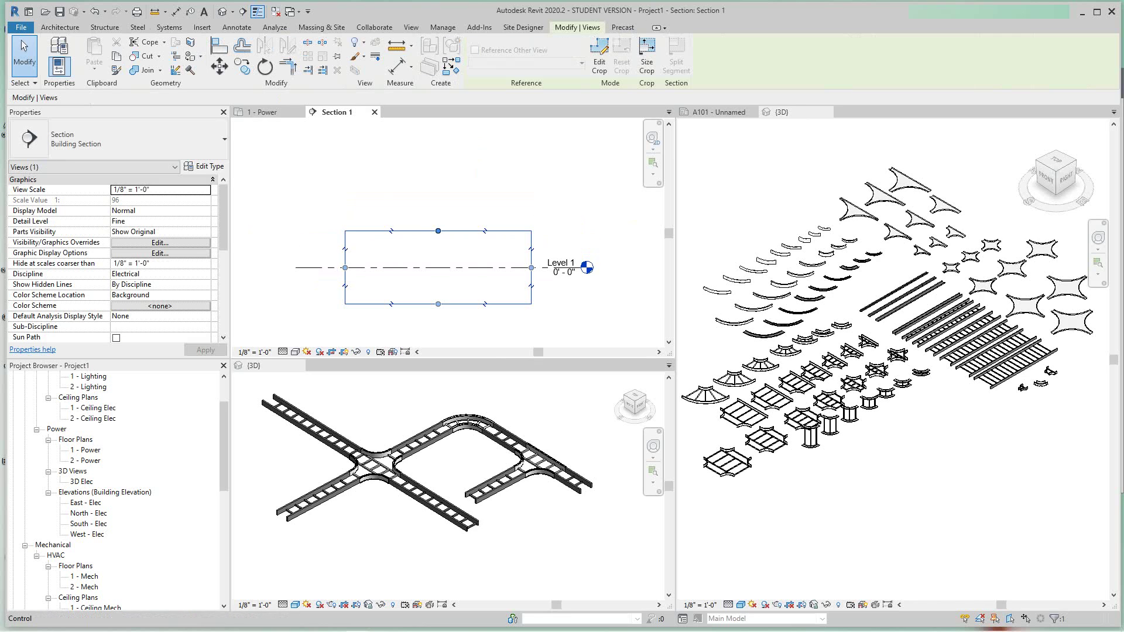
{"action": "left_click_drag", "start_coordinate": [438, 231], "coordinate": [438, 182]}
{"action": "scroll", "coordinate": [405, 200], "scroll_direction": "up", "scroll_amount": 3}
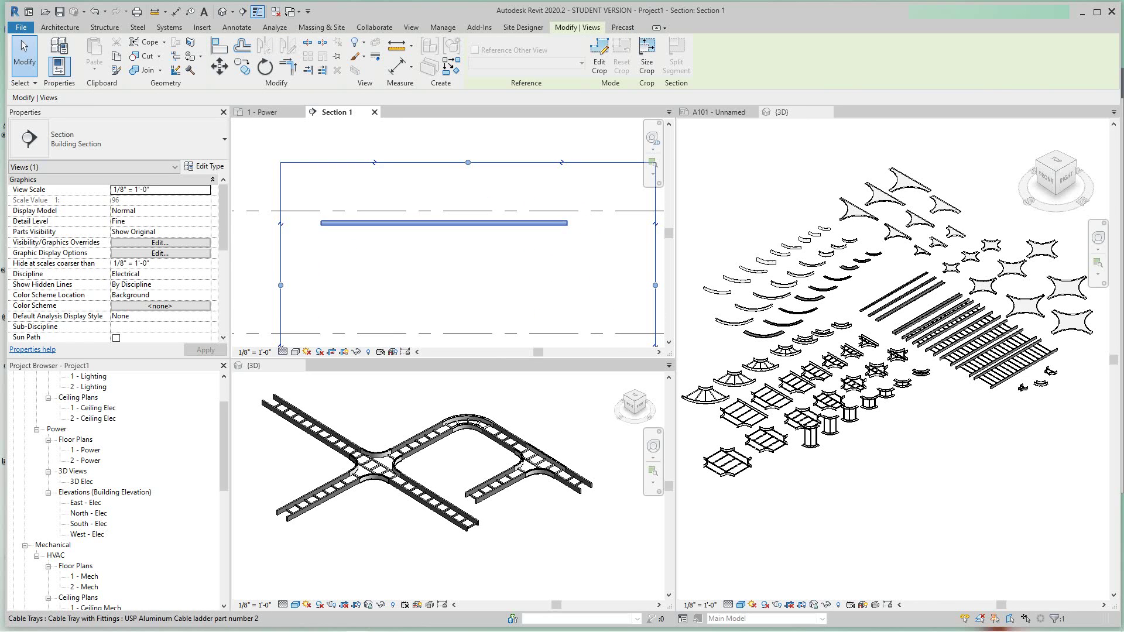
{"action": "scroll", "coordinate": [421, 238], "scroll_direction": "down", "scroll_amount": 3}
{"action": "middle_click_drag", "start_coordinate": [511, 244], "coordinate": [481, 243]}
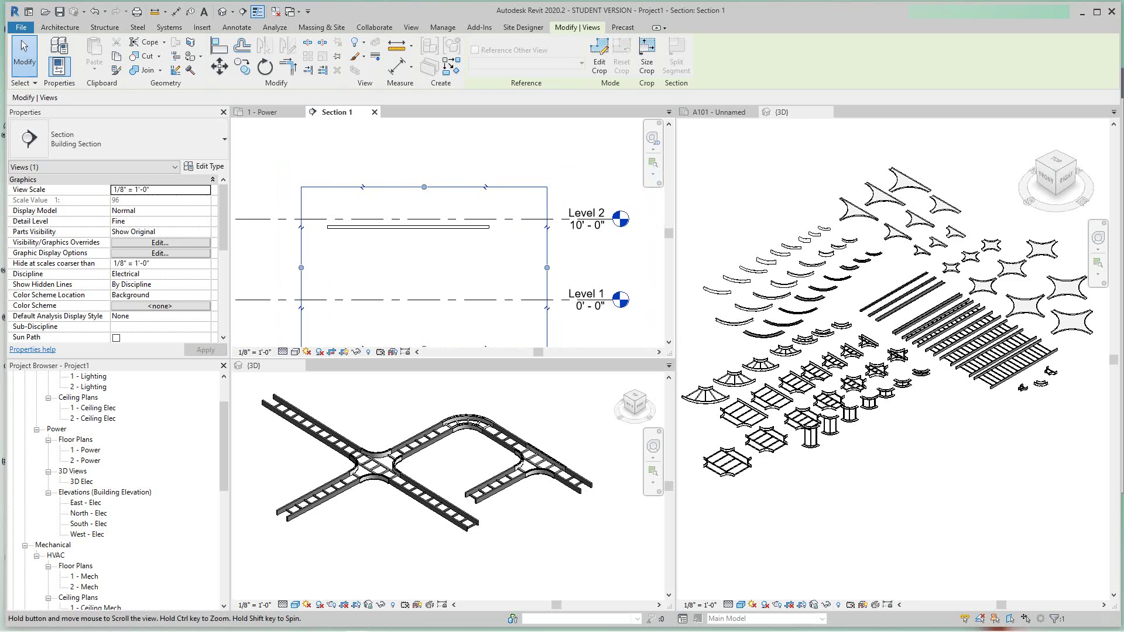
Step: Draw a vertical tray from the end of the 20' tray down to 6' 0" elevation, joined by a vertical elbow
{"action": "scroll", "coordinate": [481, 243], "scroll_direction": "up", "scroll_amount": 1}
{"action": "scroll", "coordinate": [483, 225], "scroll_direction": "up", "scroll_amount": 2}
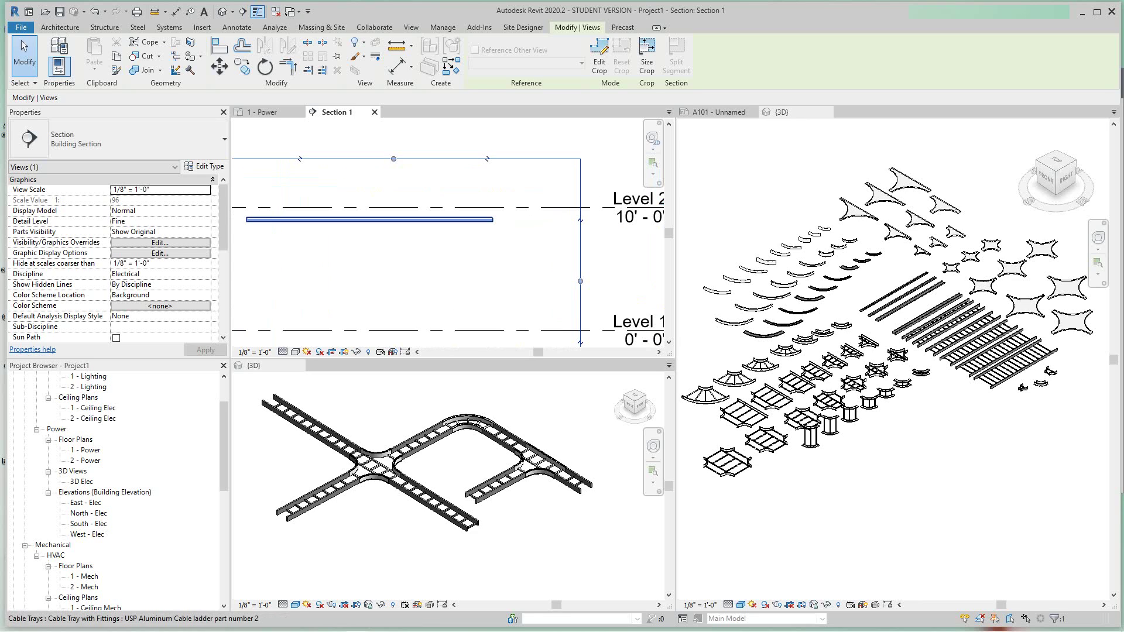
{"action": "left_click", "coordinate": [491, 220]}
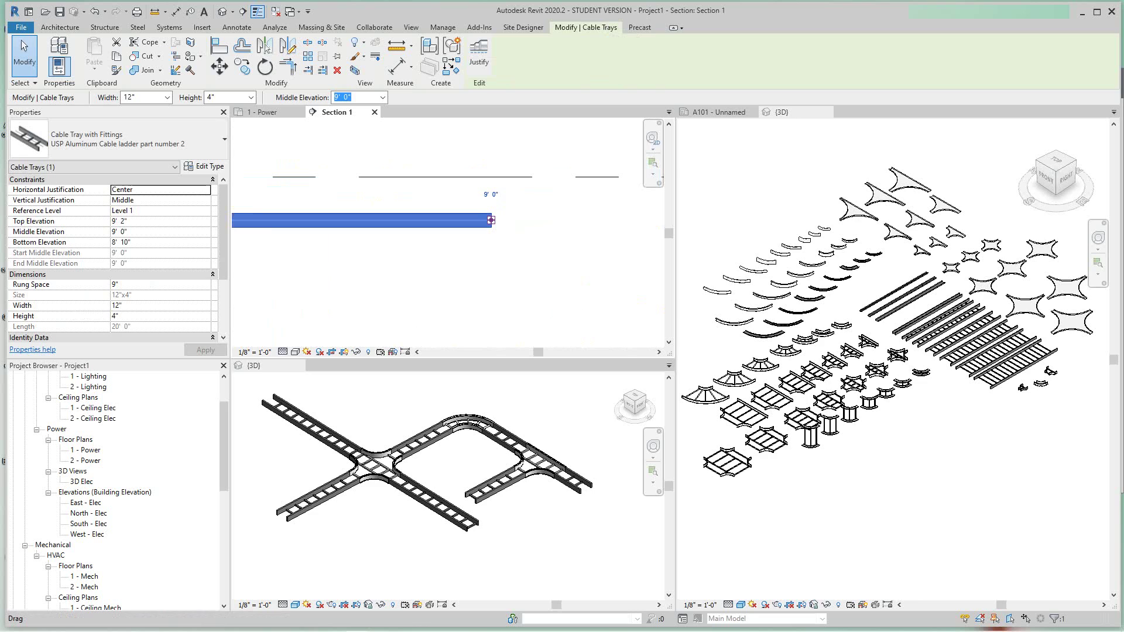
{"action": "right_click", "coordinate": [491, 219]}
{"action": "left_click", "coordinate": [537, 275]}
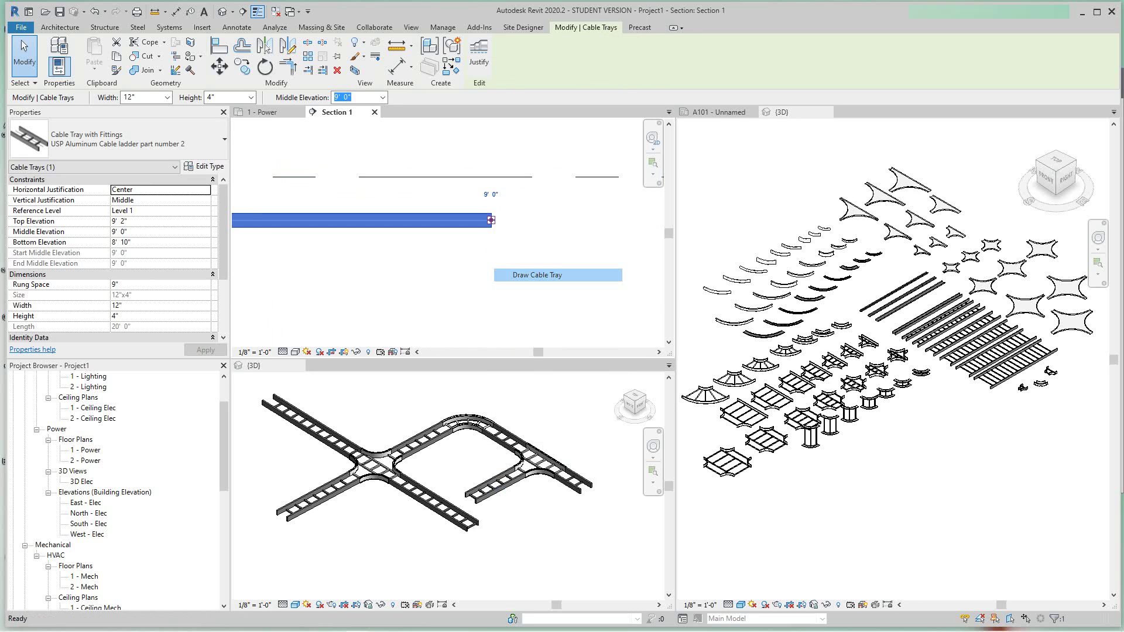
{"action": "middle_click_drag", "start_coordinate": [491, 307], "coordinate": [486, 252]}
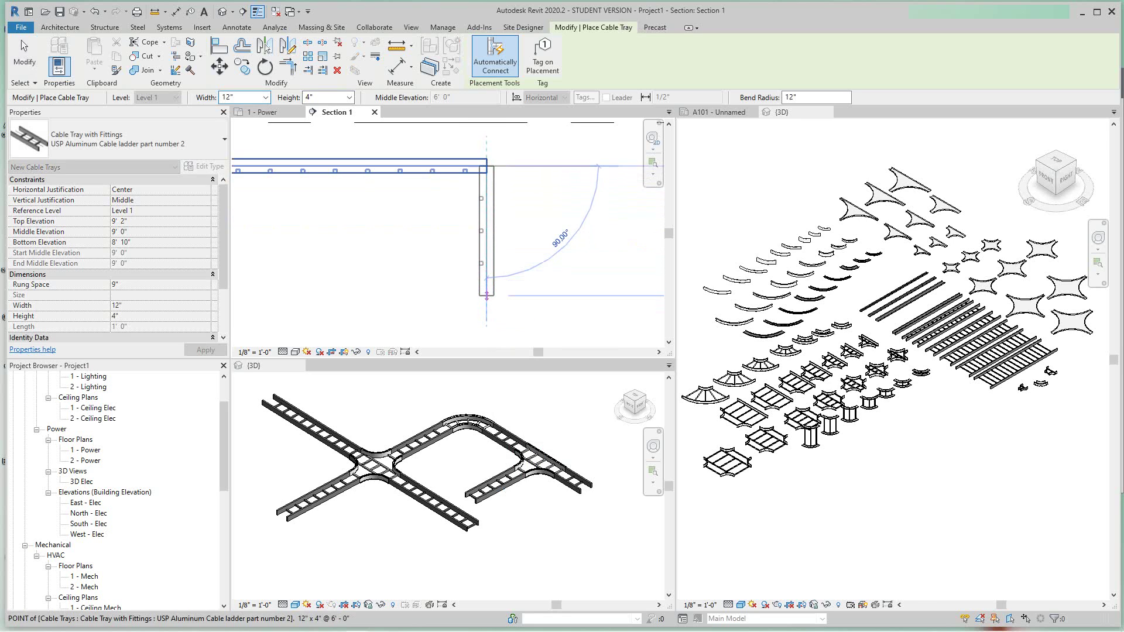
{"action": "left_click", "coordinate": [487, 295]}
{"action": "key", "text": "Escape"}
{"action": "key", "text": "Escape"}
Step: Inspect the outside vertical elbow between the horizontal and vertical trays in the 3D view
{"action": "scroll", "coordinate": [550, 430], "scroll_direction": "down", "scroll_amount": 4}
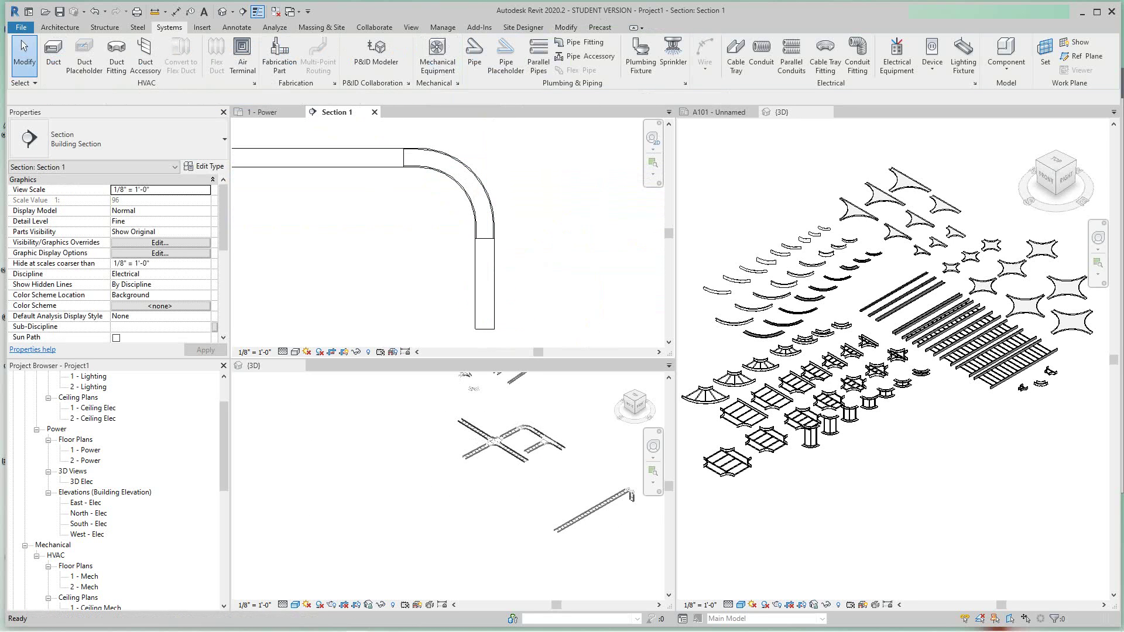
{"action": "left_click", "coordinate": [550, 430]}
{"action": "middle_click_drag", "start_coordinate": [551, 429], "coordinate": [491, 427]}
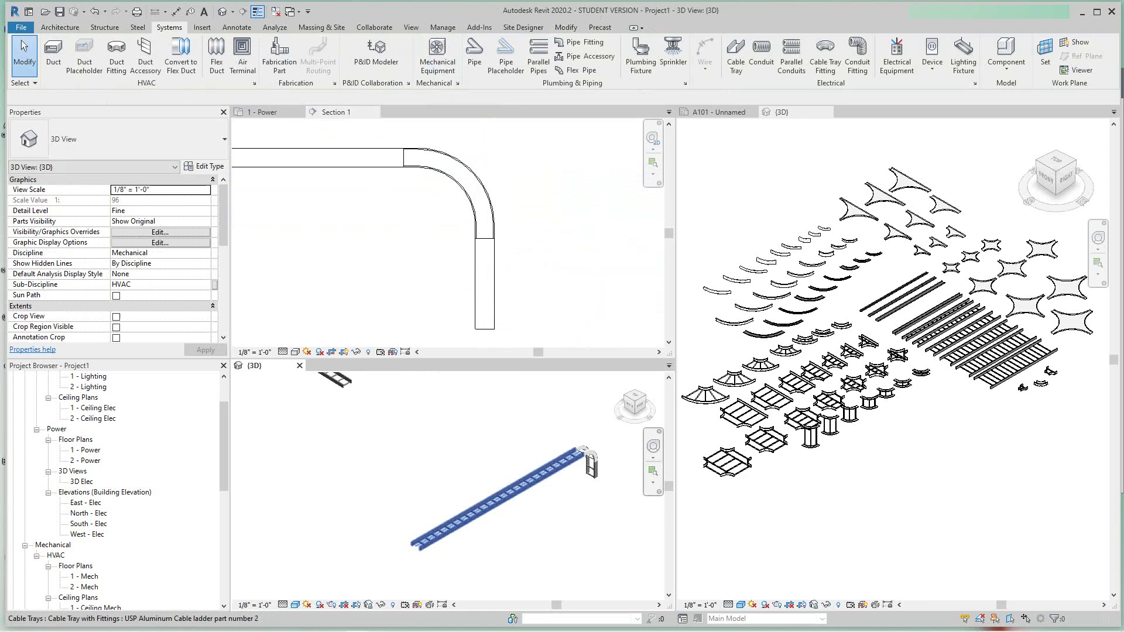
{"action": "scroll", "coordinate": [585, 453], "scroll_direction": "up", "scroll_amount": 8}
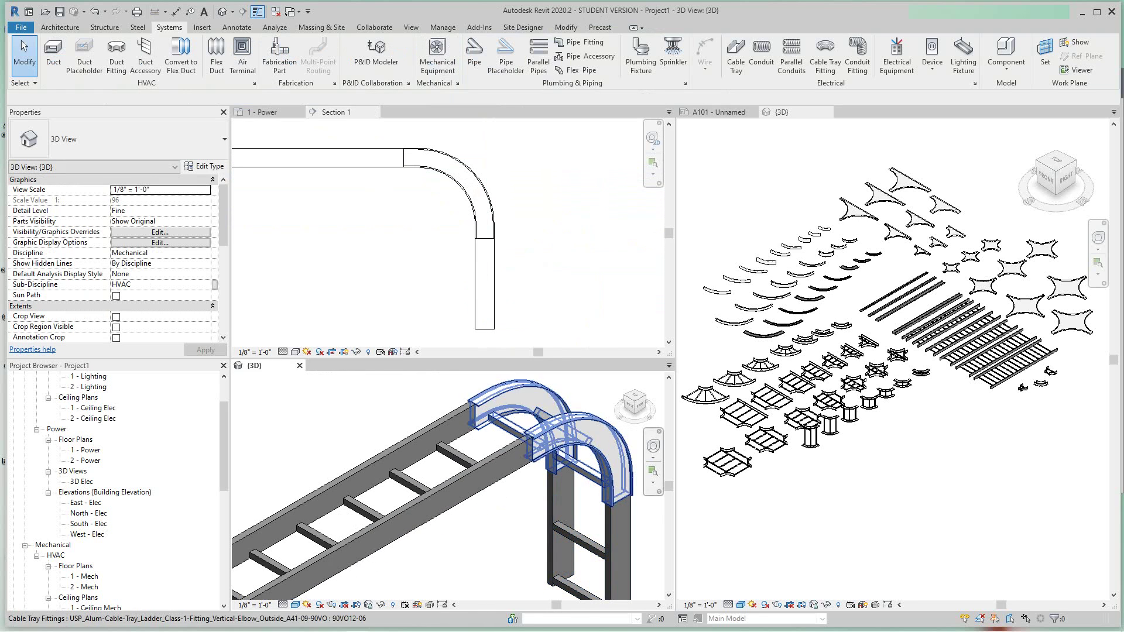
{"action": "scroll", "coordinate": [855, 386], "scroll_direction": "down", "scroll_amount": 1}
{"action": "scroll", "coordinate": [855, 386], "scroll_direction": "up", "scroll_amount": 2}
{"action": "scroll", "coordinate": [834, 386], "scroll_direction": "down", "scroll_amount": 1}
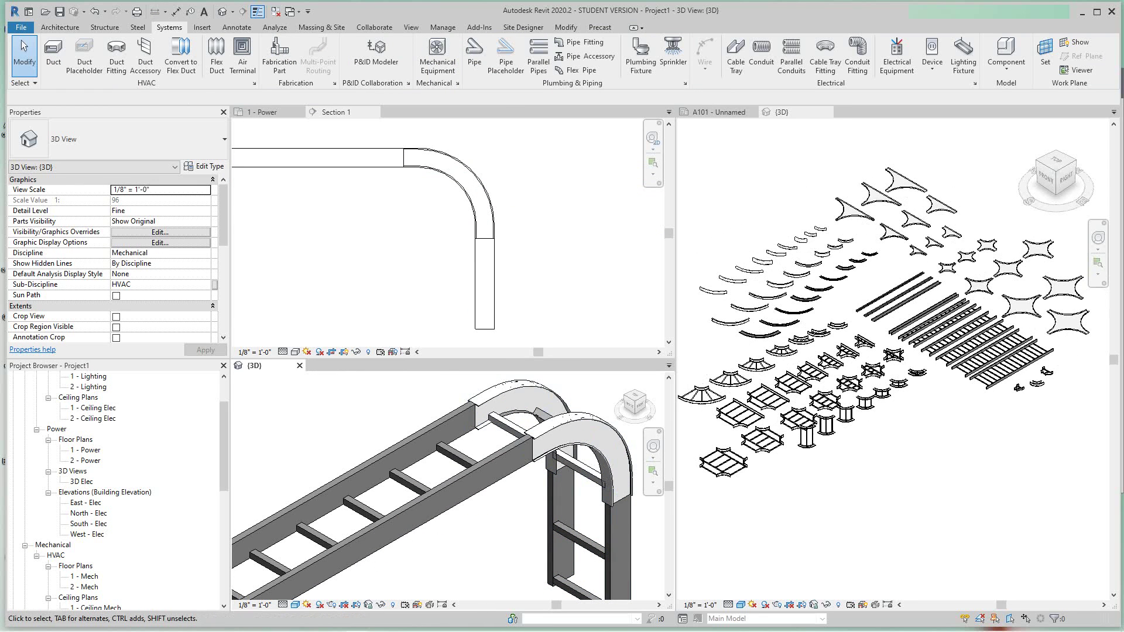
Step: Start a new schedule for the Cable Tray Fittings category
{"action": "scroll", "coordinate": [486, 465], "scroll_direction": "down", "scroll_amount": 10}
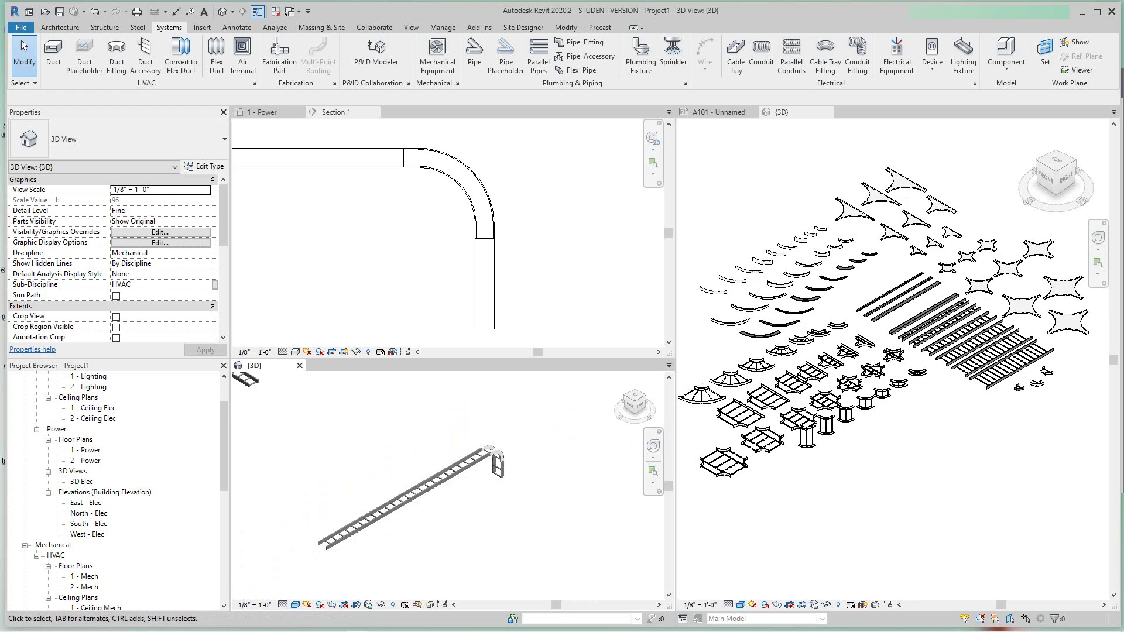
{"action": "scroll", "coordinate": [564, 422], "scroll_direction": "down", "scroll_amount": 4}
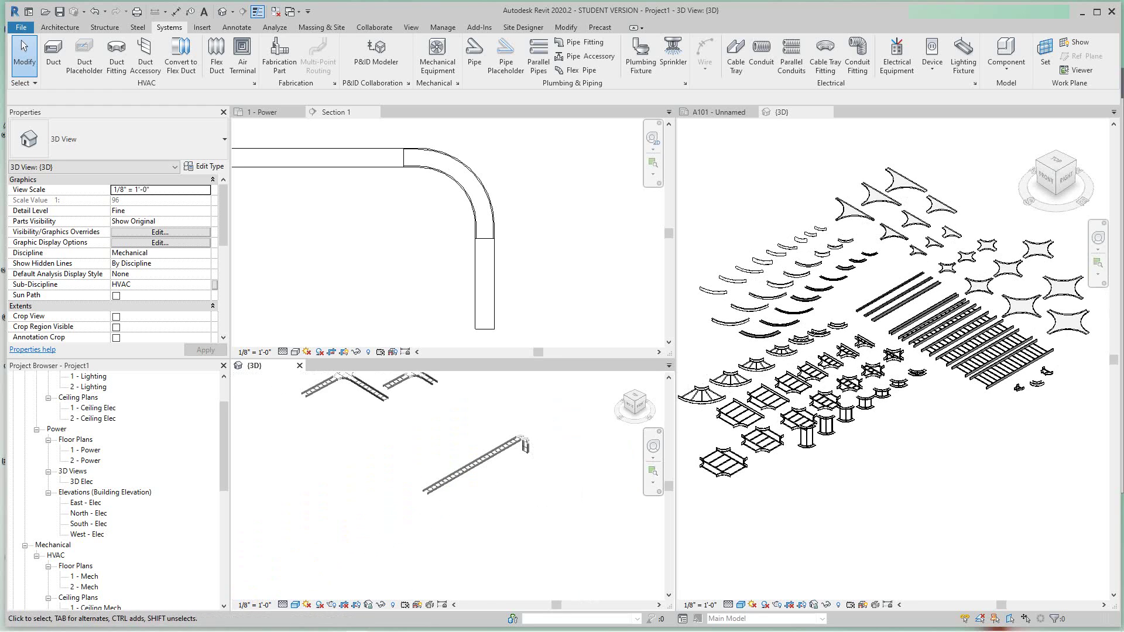
{"action": "middle_click_drag", "start_coordinate": [483, 403], "coordinate": [493, 434]}
{"action": "scroll", "coordinate": [493, 434], "scroll_direction": "down", "scroll_amount": 1}
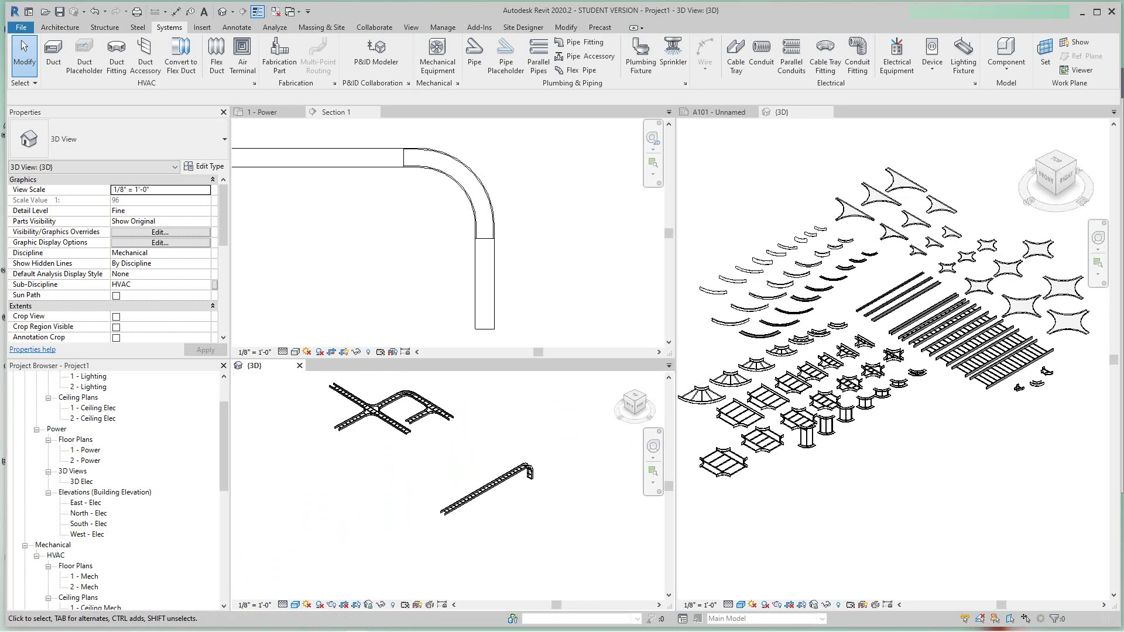
{"action": "scroll", "coordinate": [390, 230], "scroll_direction": "down", "scroll_amount": 2}
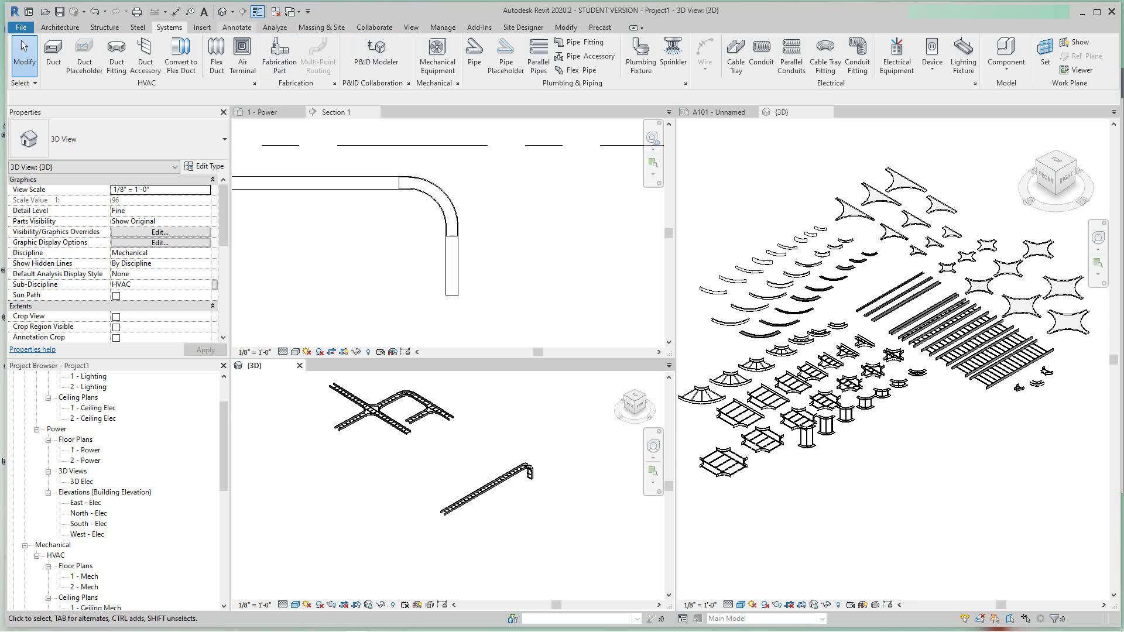
{"action": "left_click", "coordinate": [411, 27]}
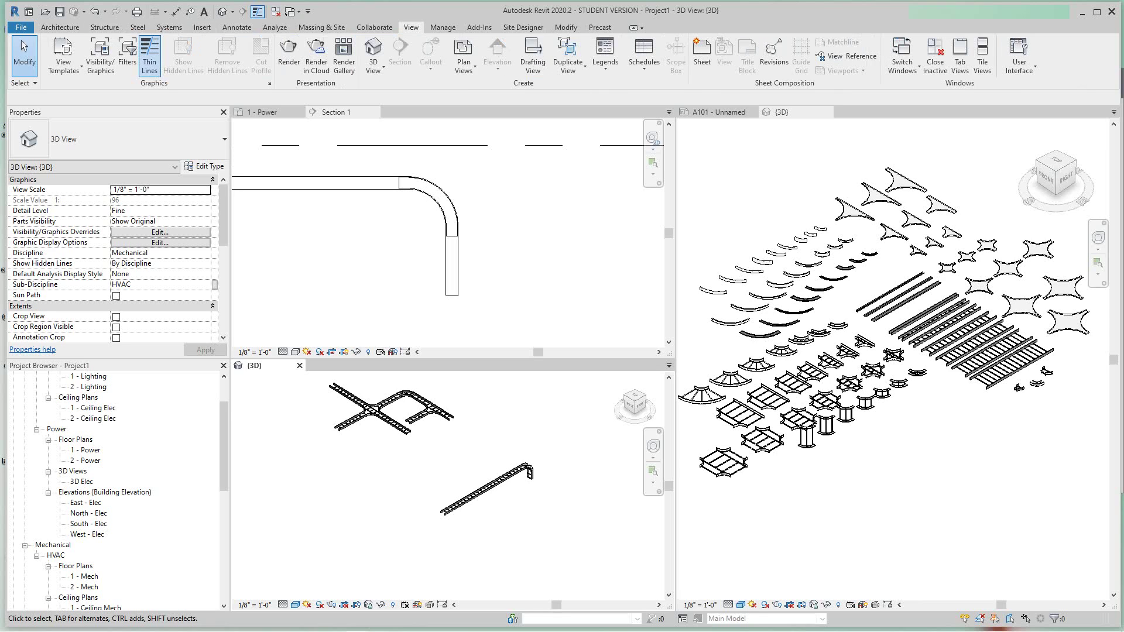
{"action": "left_click", "coordinate": [644, 62]}
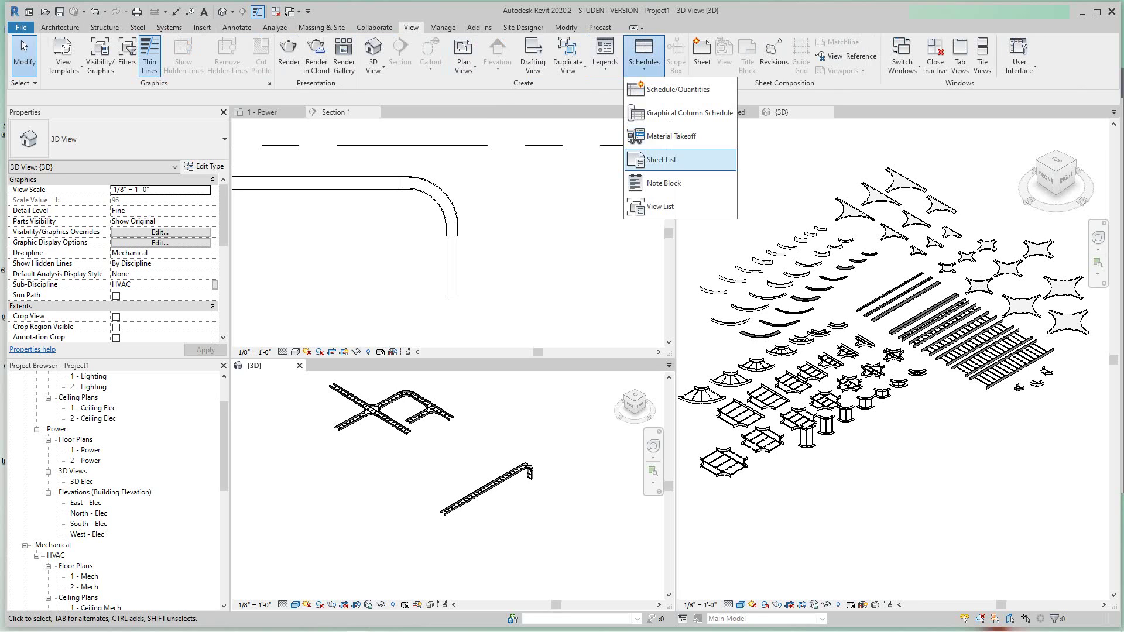
{"action": "left_click", "coordinate": [678, 89]}
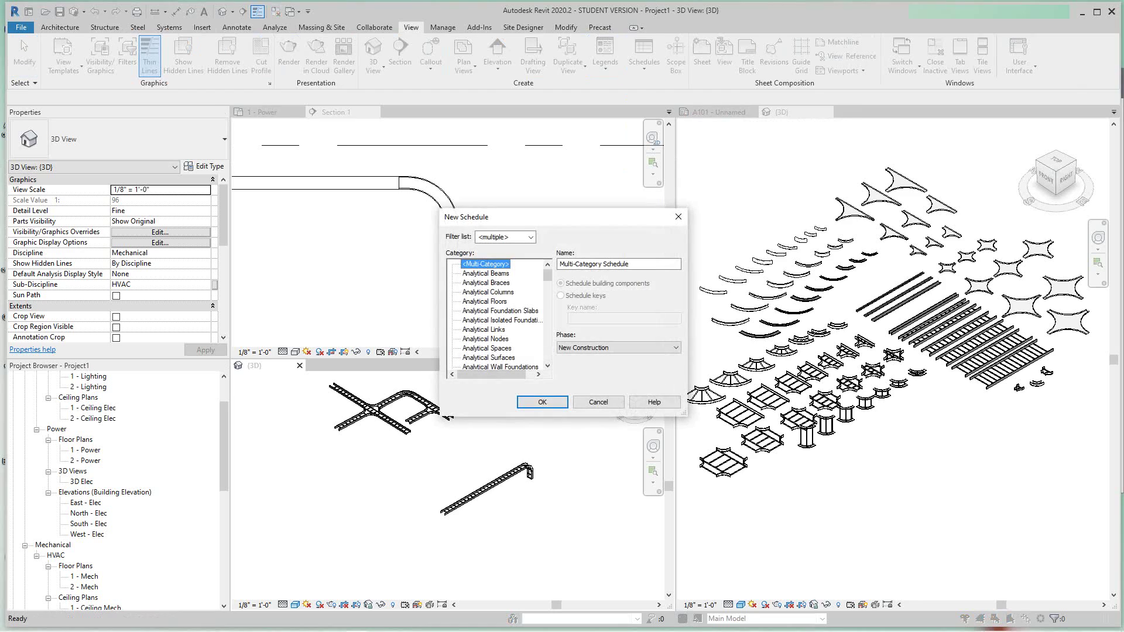
{"action": "scroll", "coordinate": [497, 316], "scroll_direction": "down", "scroll_amount": 5}
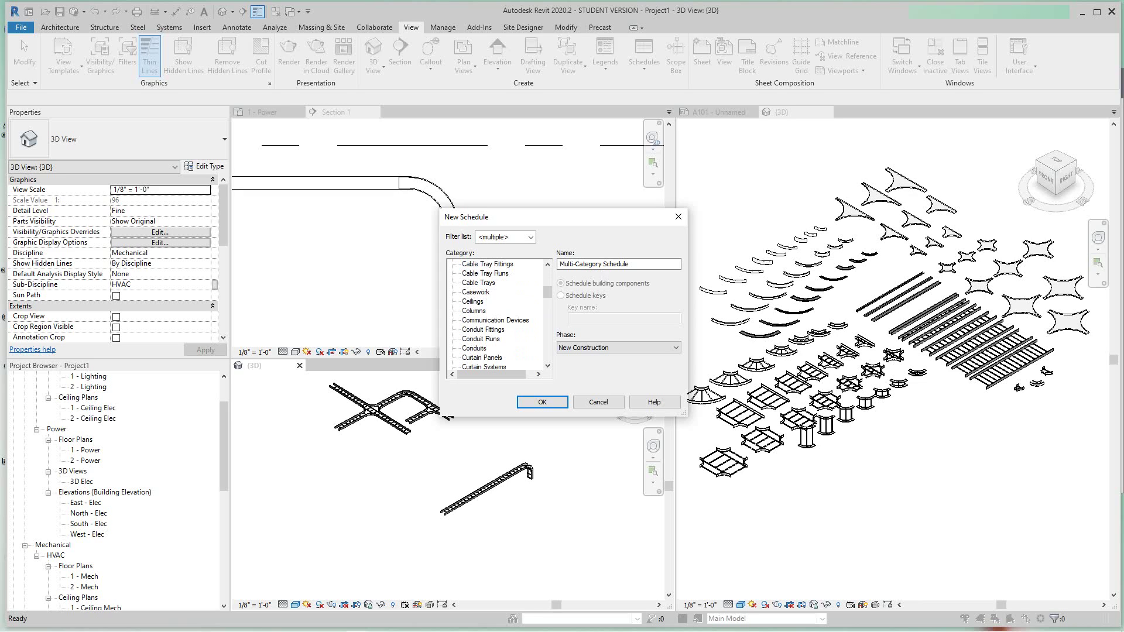
{"action": "scroll", "coordinate": [498, 317], "scroll_direction": "down", "scroll_amount": 1}
{"action": "scroll", "coordinate": [497, 317], "scroll_direction": "up", "scroll_amount": 1}
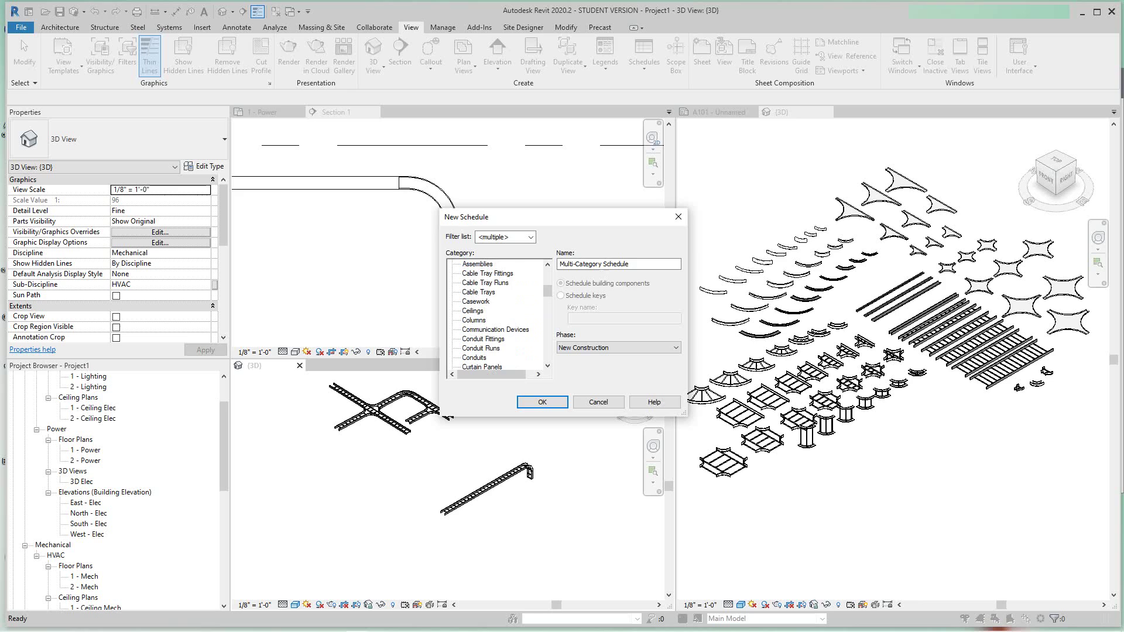
{"action": "double_click", "coordinate": [488, 273]}
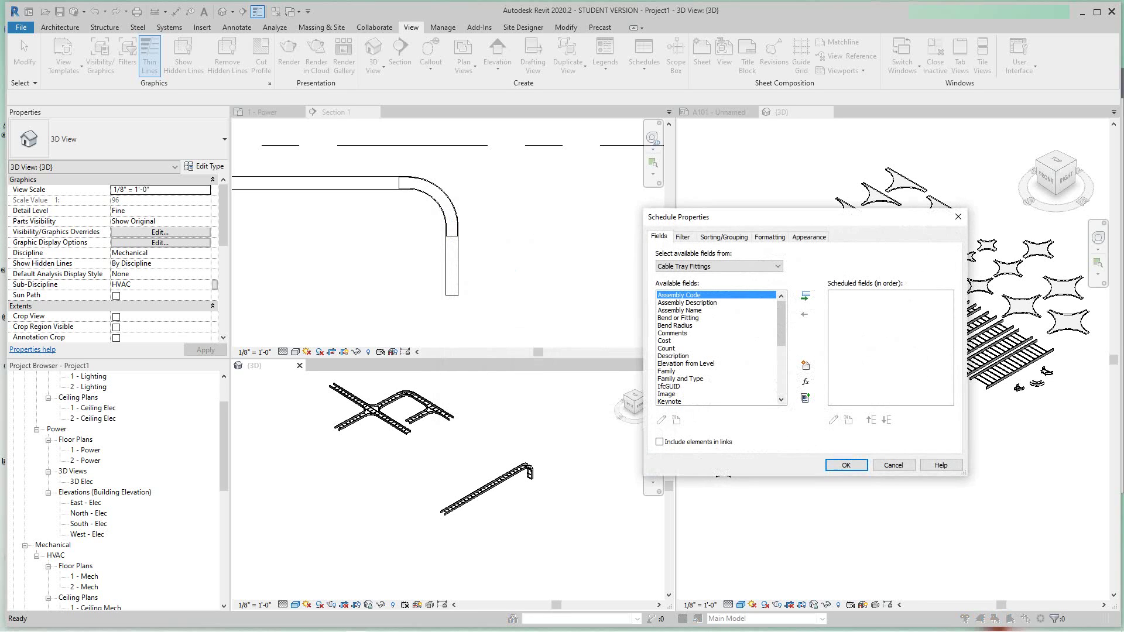
Step: Add the Family, Type, Size and Manufacturer fields to the cable tray fitting schedule
{"action": "scroll", "coordinate": [685, 375], "scroll_direction": "down", "scroll_amount": 3}
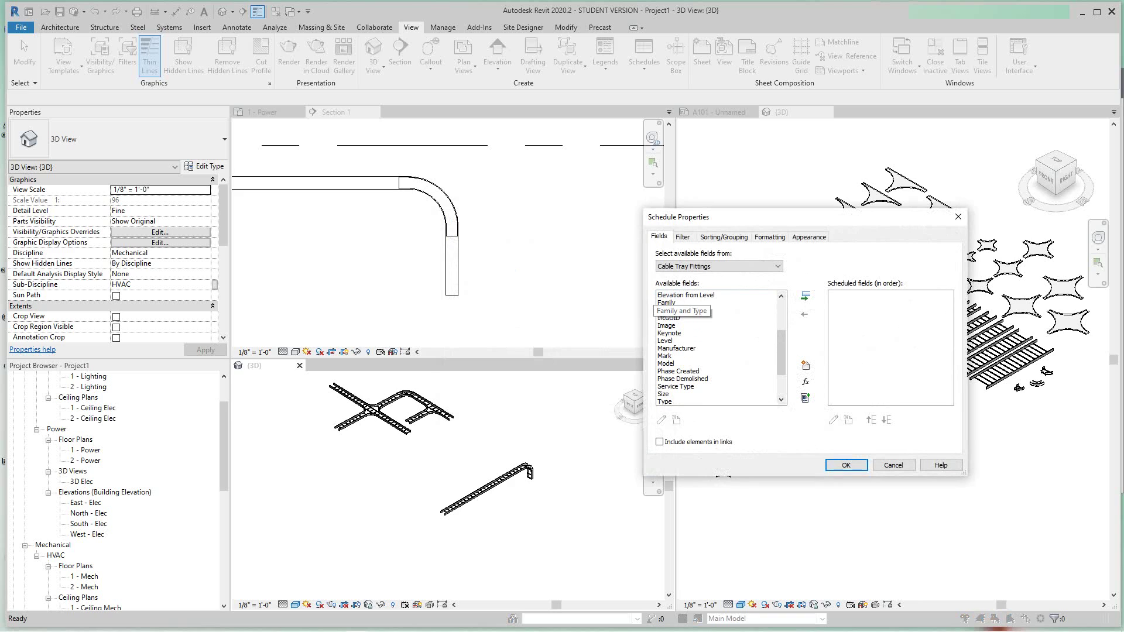
{"action": "left_click", "coordinate": [667, 302]}
{"action": "left_click", "coordinate": [805, 297]}
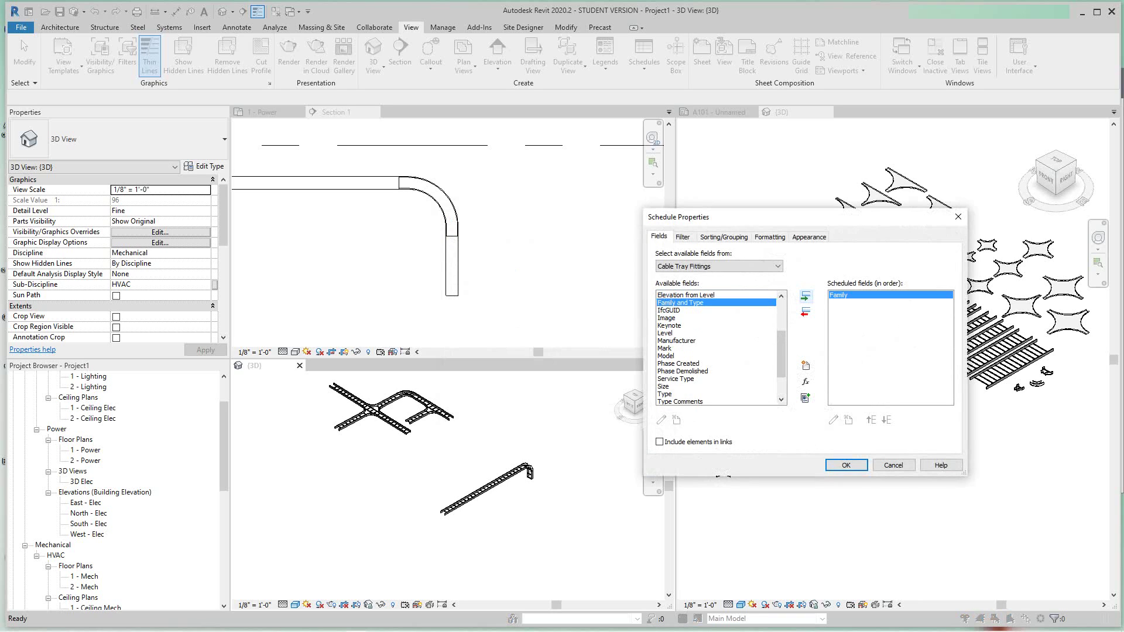
{"action": "scroll", "coordinate": [719, 347], "scroll_direction": "down", "scroll_amount": 2}
{"action": "left_click", "coordinate": [664, 356]}
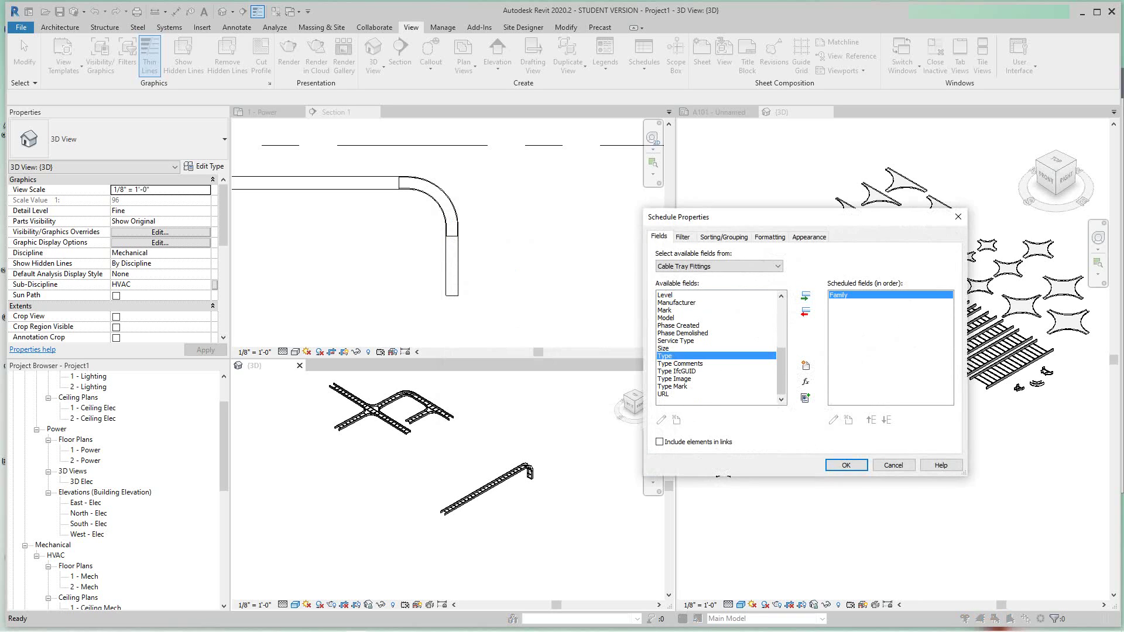
{"action": "left_click", "coordinate": [805, 296]}
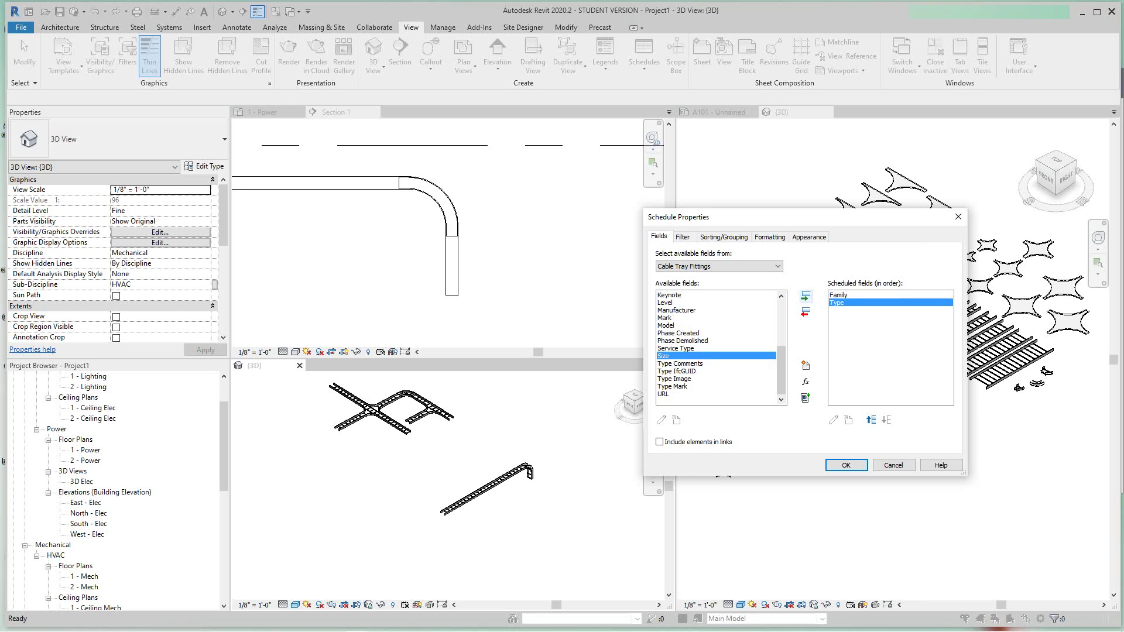
{"action": "left_click", "coordinate": [806, 297]}
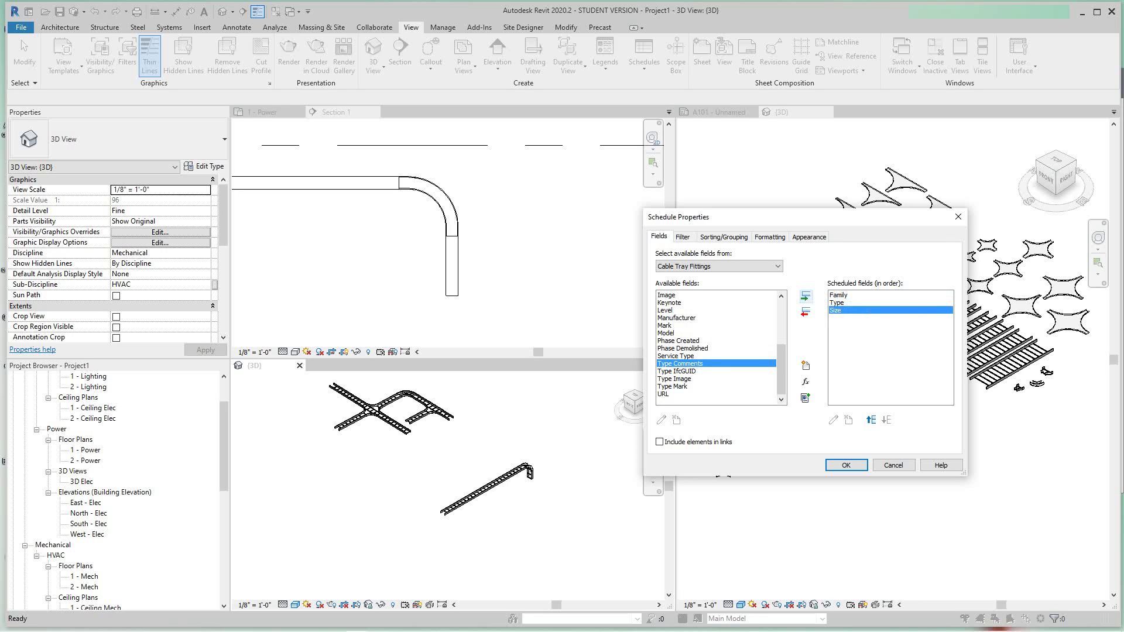
{"action": "scroll", "coordinate": [719, 348], "scroll_direction": "up", "scroll_amount": 1}
{"action": "left_click", "coordinate": [676, 340]}
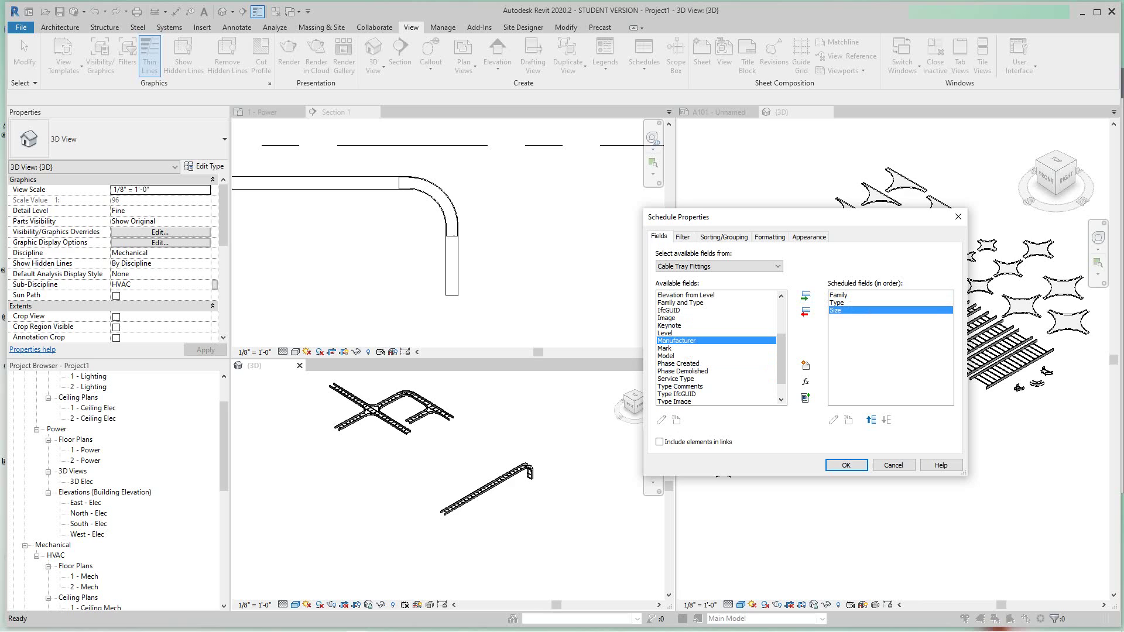
{"action": "left_click", "coordinate": [805, 297]}
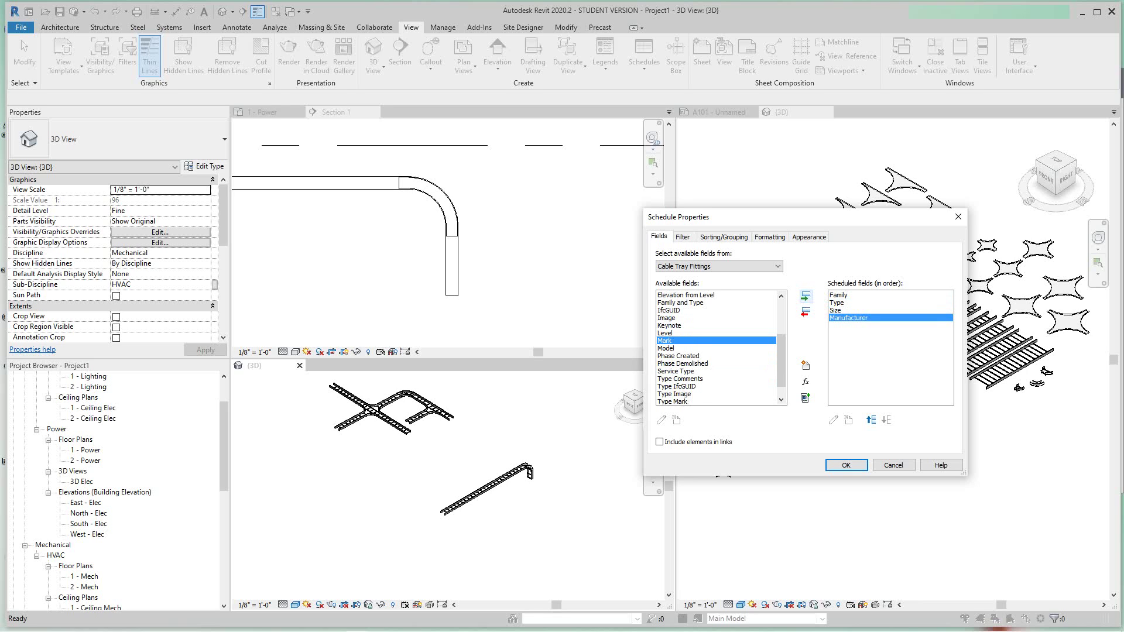
Step: Add the Count field, move it to the first place in the field order, and create the fitting schedule
{"action": "scroll", "coordinate": [719, 348], "scroll_direction": "up", "scroll_amount": 3}
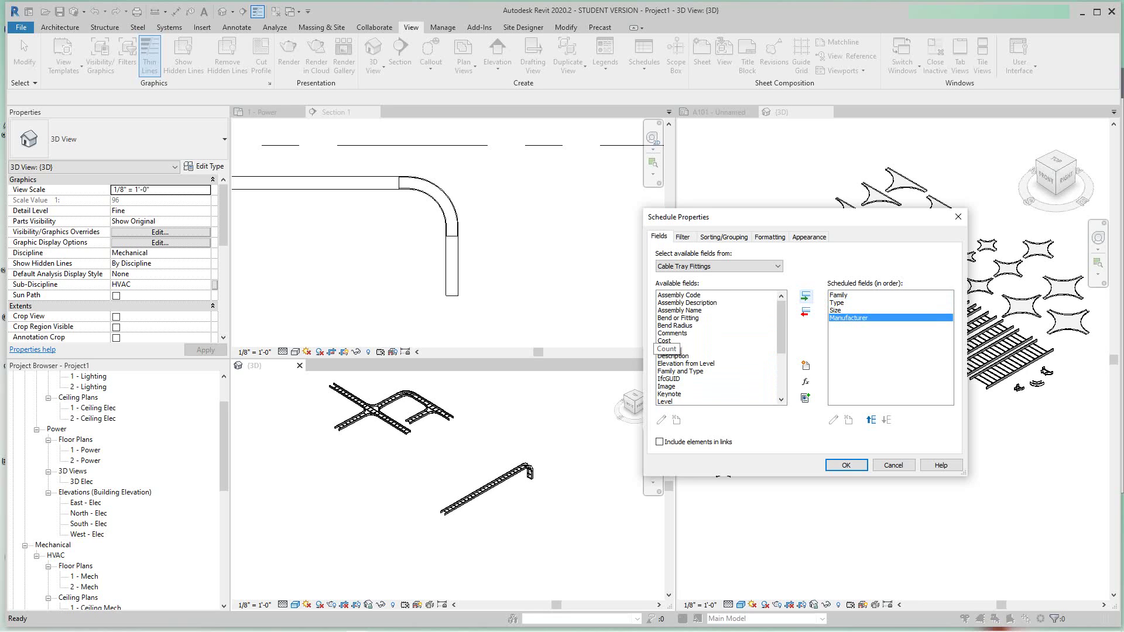
{"action": "left_click", "coordinate": [667, 348]}
{"action": "left_click", "coordinate": [805, 296]}
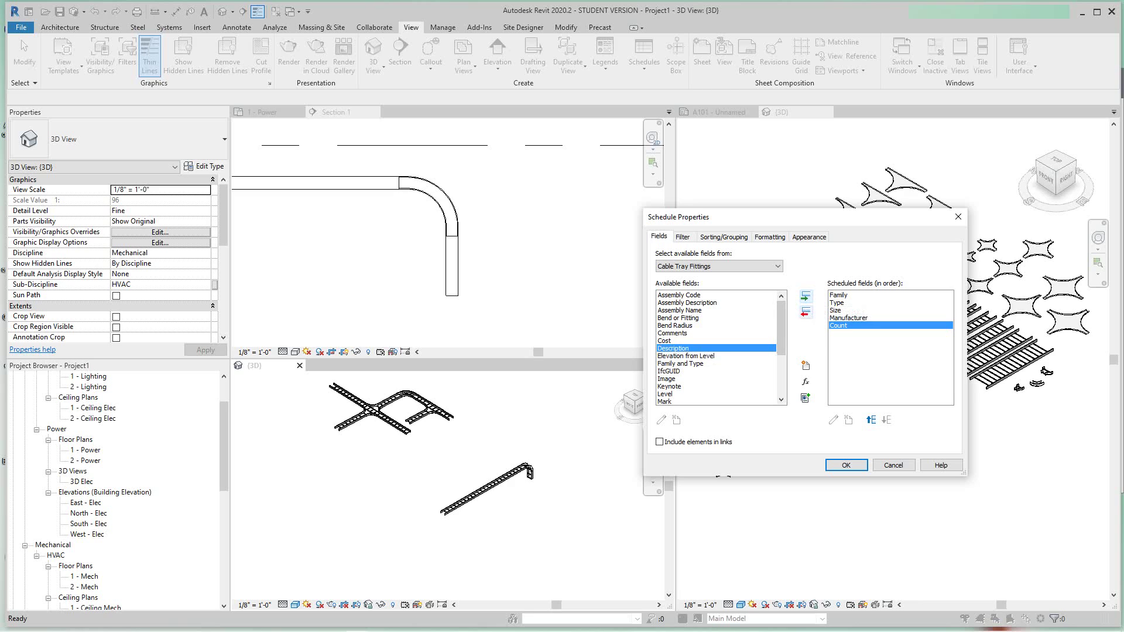
{"action": "left_click", "coordinate": [872, 420]}
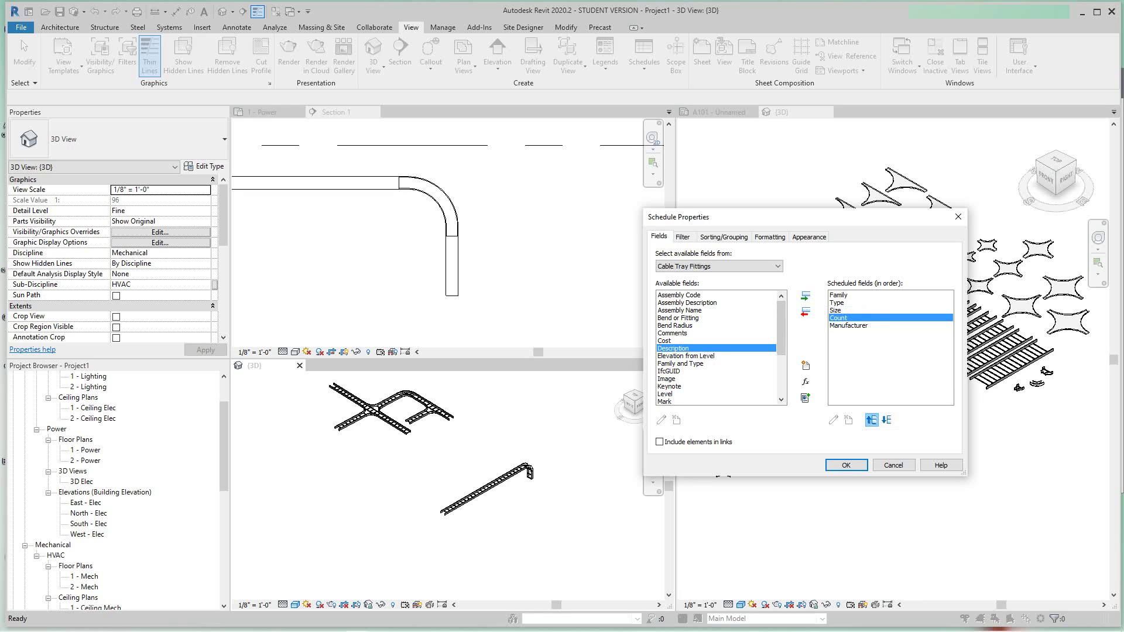
{"action": "left_click", "coordinate": [872, 420]}
{"action": "left_click", "coordinate": [871, 420]}
{"action": "left_click", "coordinate": [872, 419]}
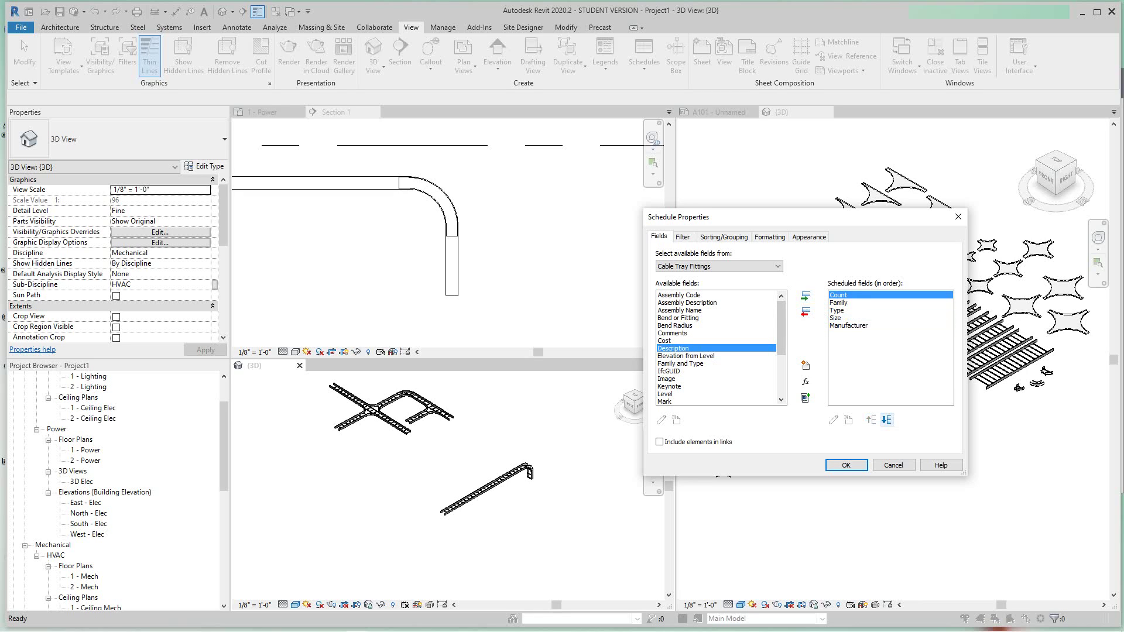
{"action": "left_click", "coordinate": [846, 466]}
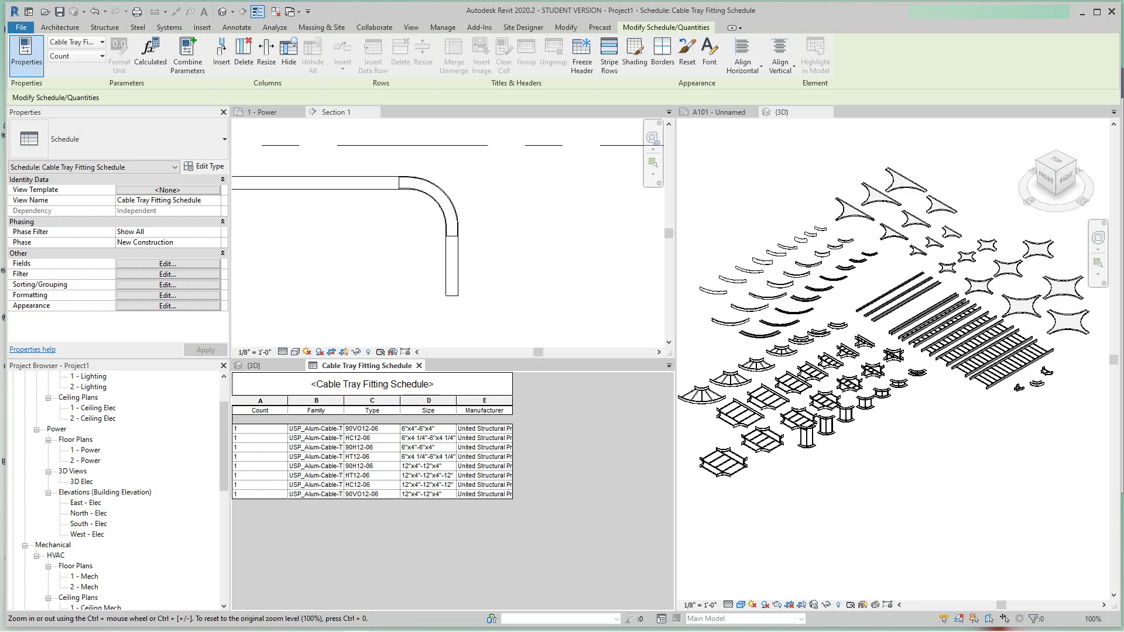
Step: Widen the Family column of the fitting schedule to read the family names, and close the schedule view
{"action": "left_click_drag", "start_coordinate": [343, 401], "coordinate": [516, 404]}
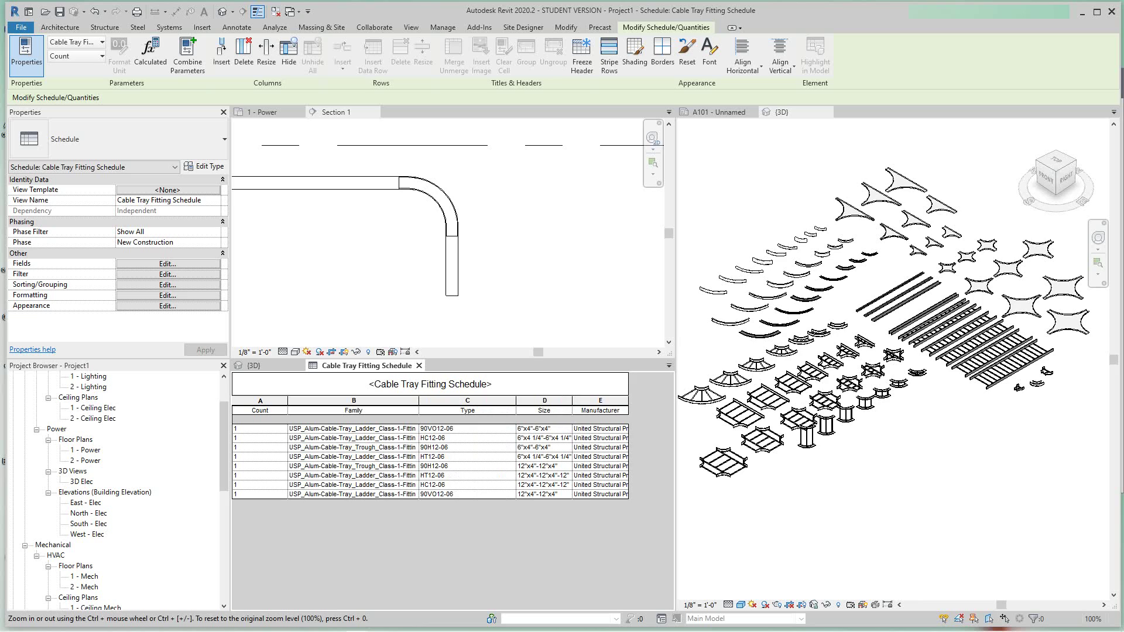
{"action": "scroll", "coordinate": [543, 242], "scroll_direction": "down", "scroll_amount": 4}
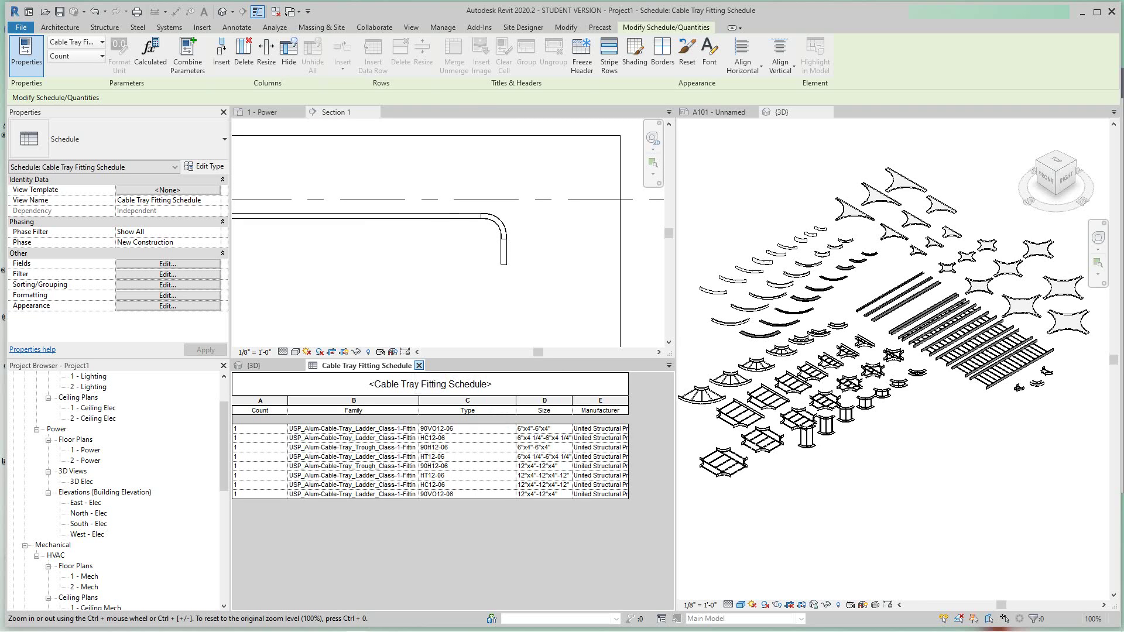
{"action": "left_click", "coordinate": [419, 365]}
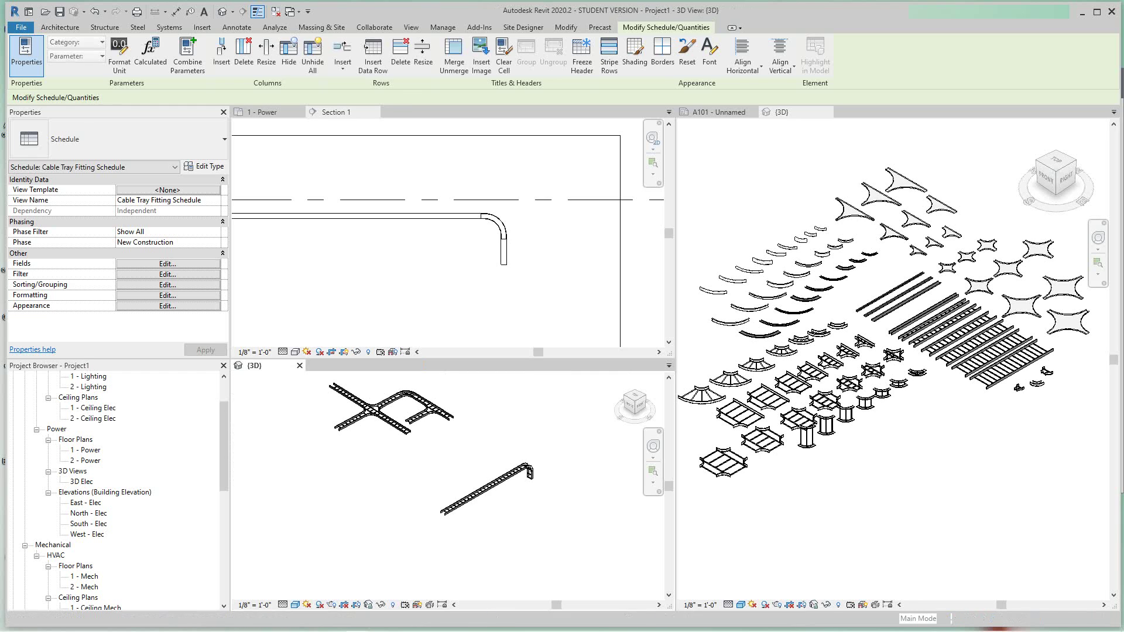
Step: Start a new schedule for the Cable Tray Runs category, scheduling building components
{"action": "scroll", "coordinate": [381, 398], "scroll_direction": "up", "scroll_amount": 3}
{"action": "scroll", "coordinate": [380, 403], "scroll_direction": "down", "scroll_amount": 4}
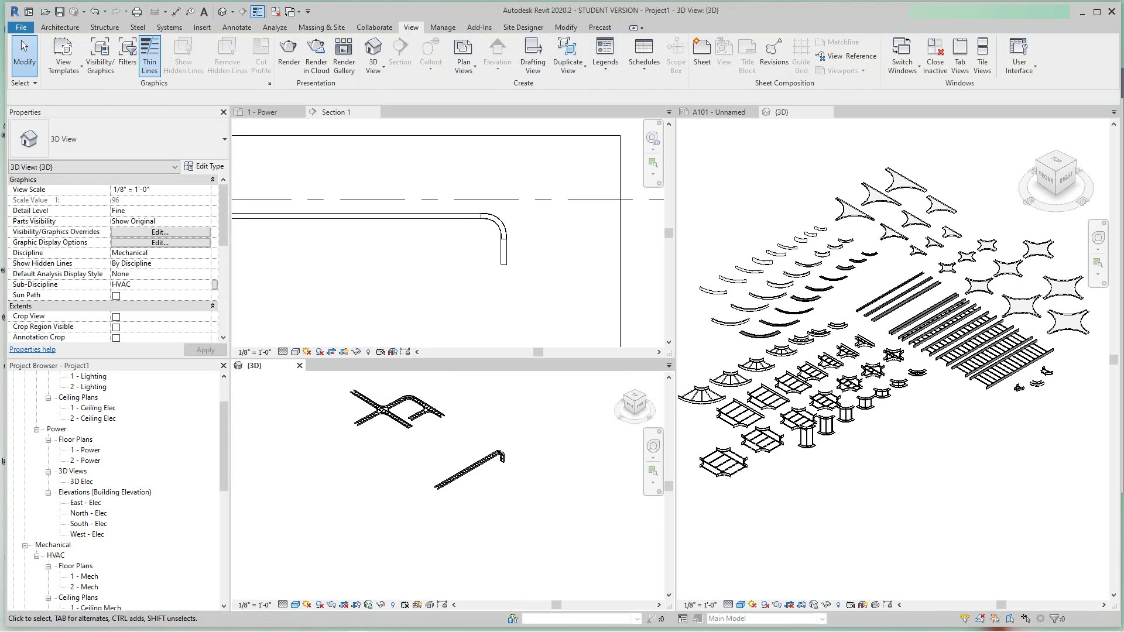
{"action": "left_click", "coordinate": [644, 59]}
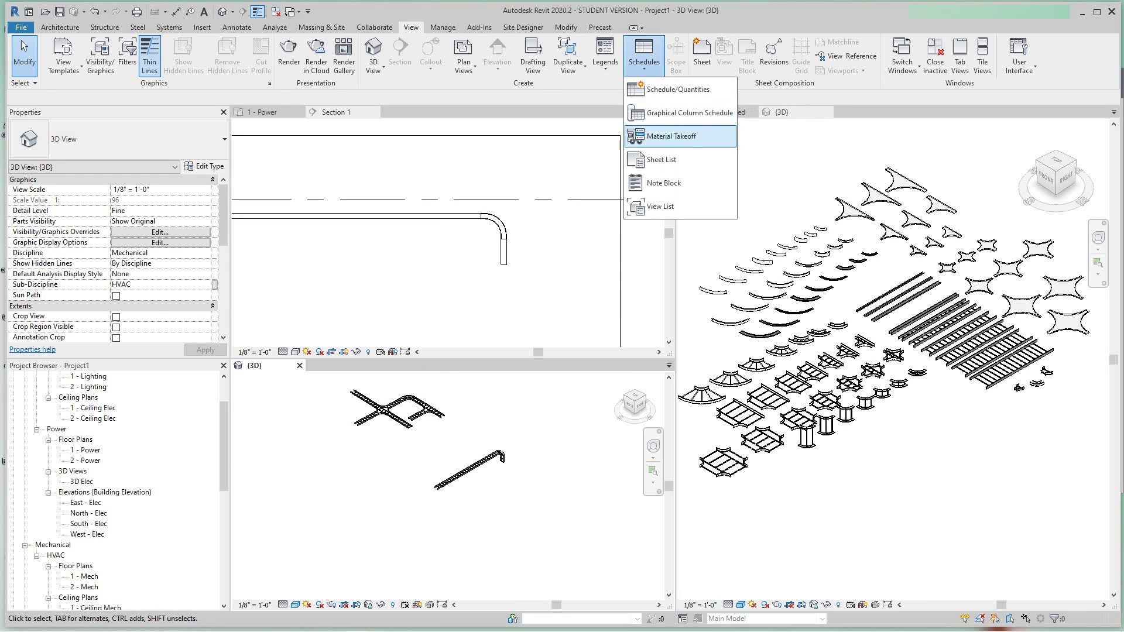
{"action": "left_click", "coordinate": [678, 89]}
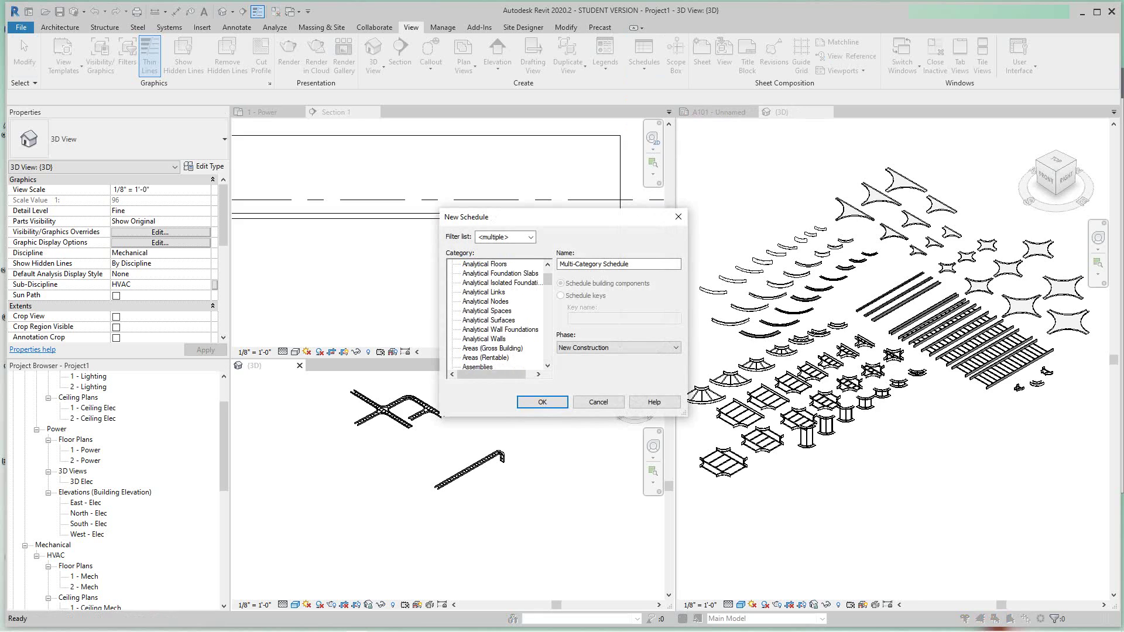
{"action": "scroll", "coordinate": [497, 316], "scroll_direction": "down", "scroll_amount": 2}
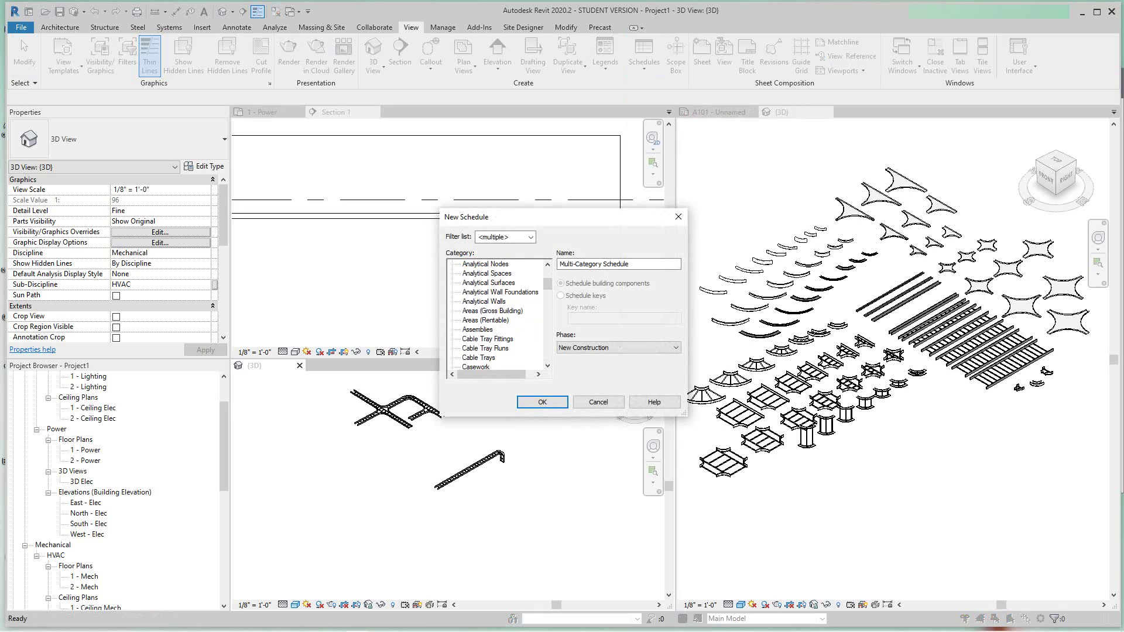
{"action": "left_click", "coordinate": [485, 348]}
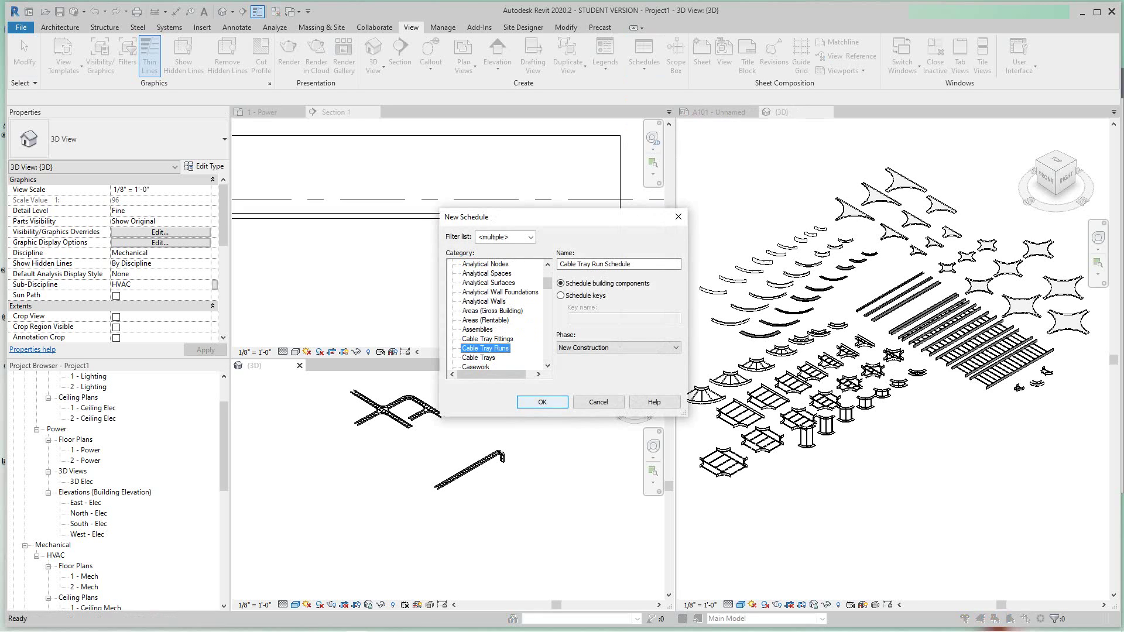
{"action": "left_click", "coordinate": [542, 403]}
Step: Add the Count, Family, Height, Length and Width fields to the cable tray run schedule
{"action": "left_click", "coordinate": [667, 303]}
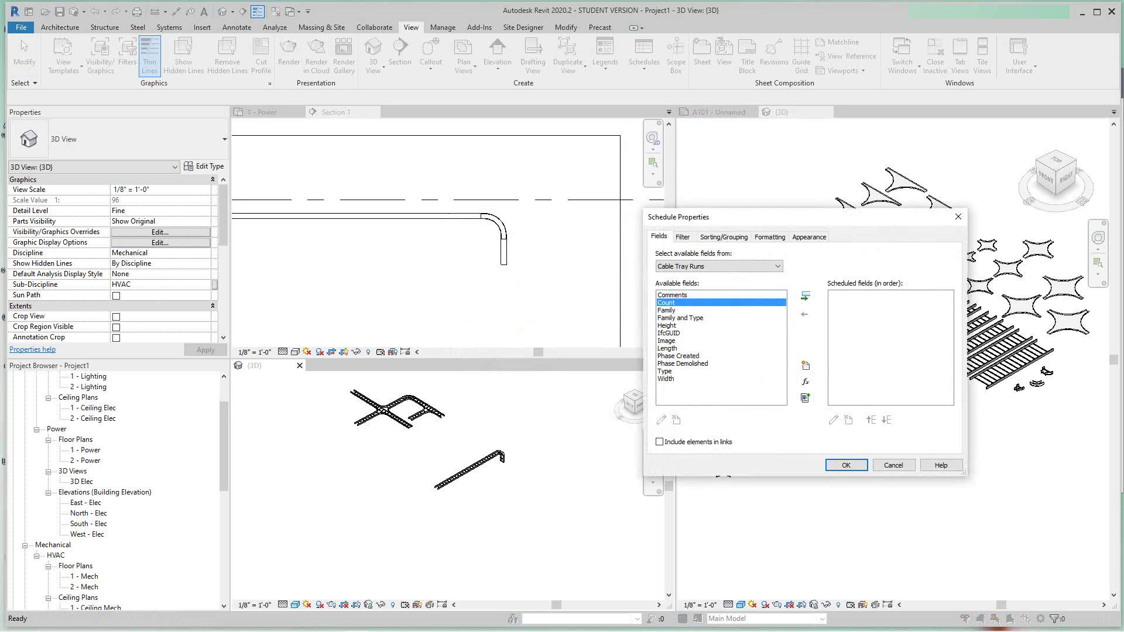
{"action": "left_click", "coordinate": [806, 296]}
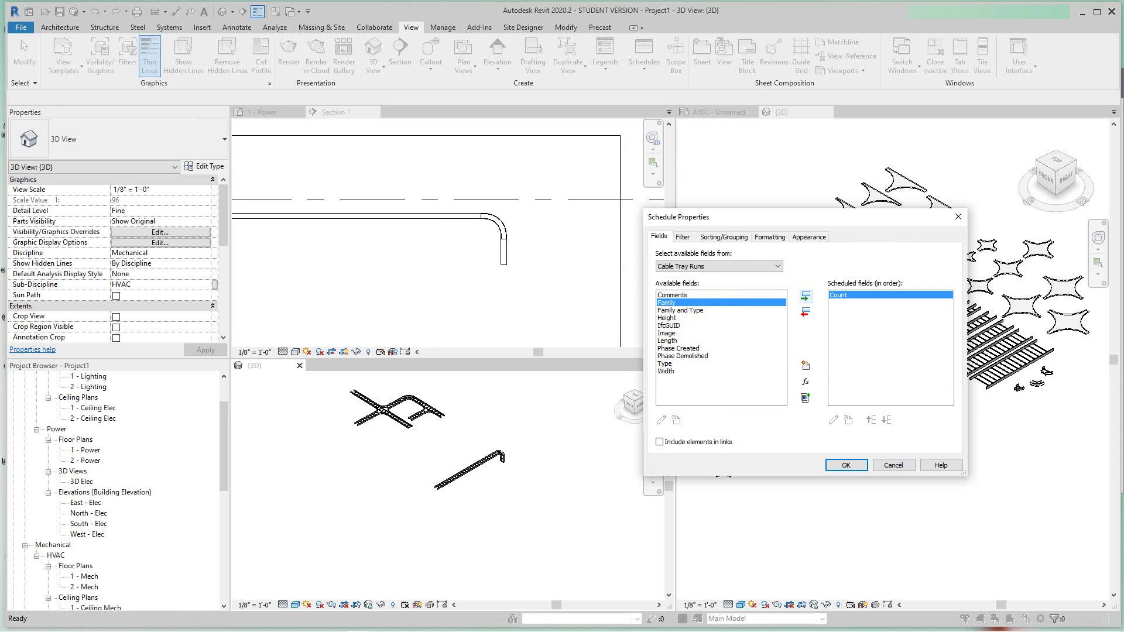
{"action": "left_click", "coordinate": [805, 297]}
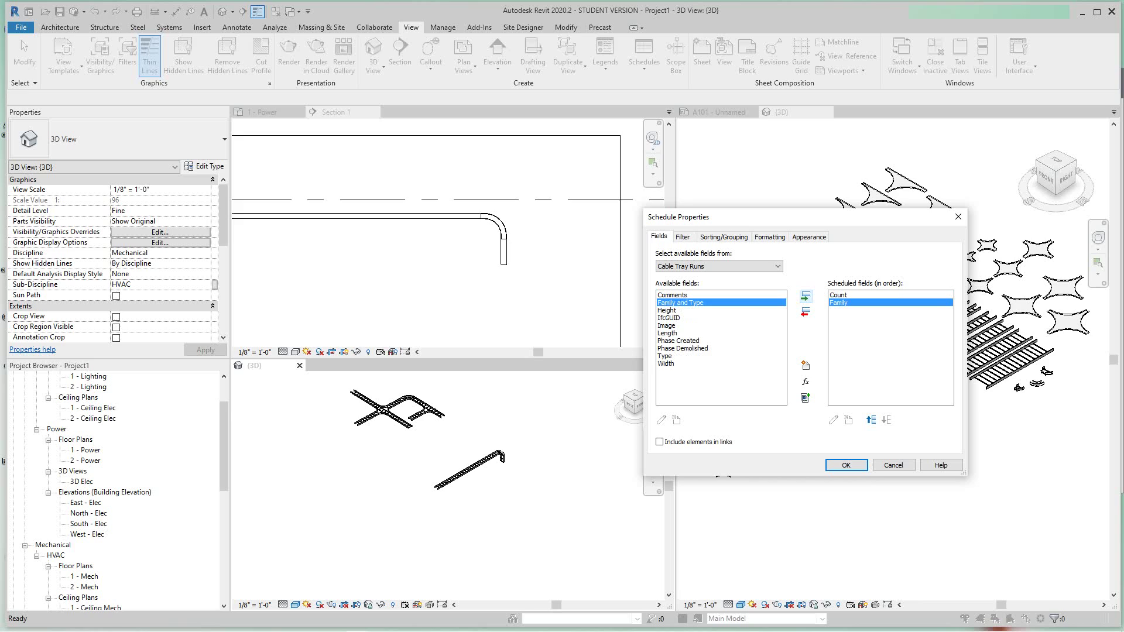
{"action": "left_click", "coordinate": [667, 311]}
{"action": "left_click", "coordinate": [805, 297]}
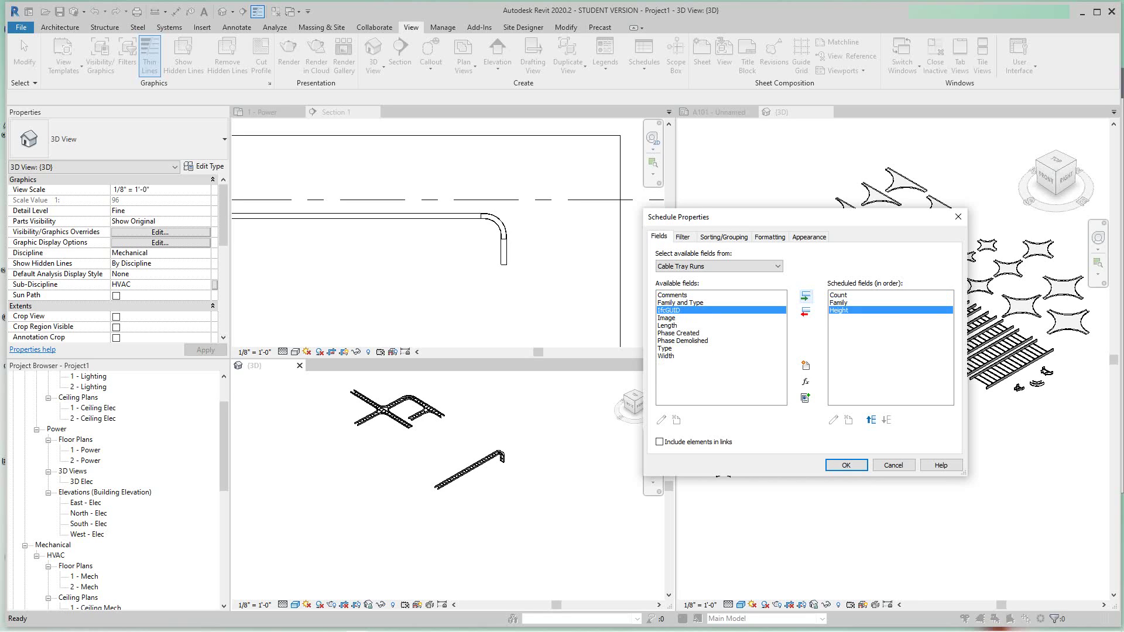
{"action": "left_click", "coordinate": [667, 326]}
{"action": "left_click", "coordinate": [805, 297]}
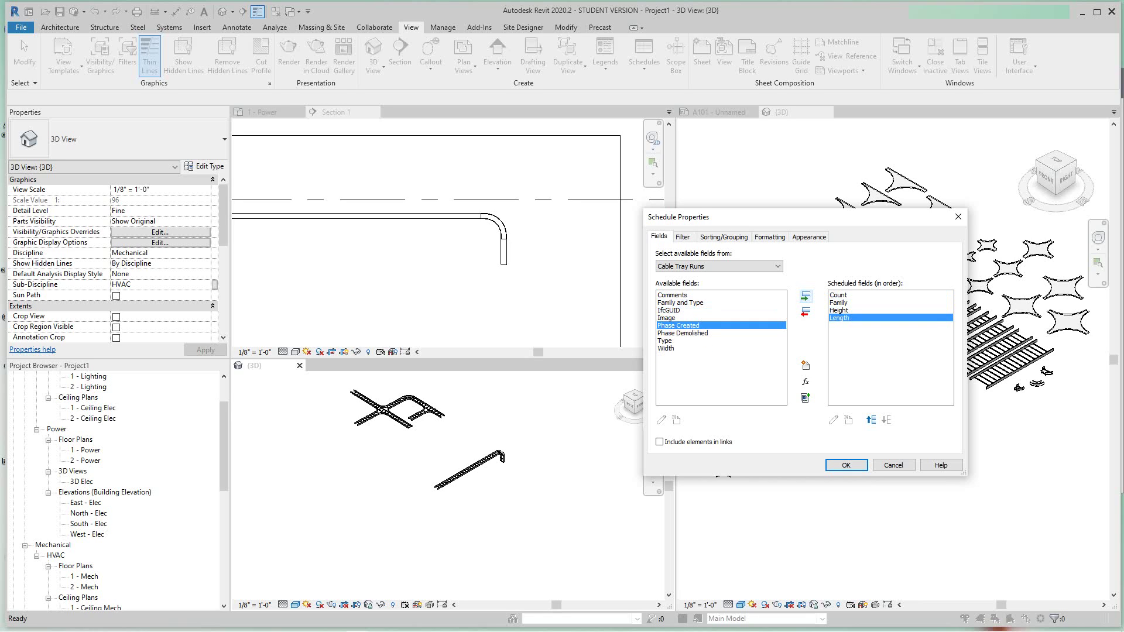
{"action": "left_click", "coordinate": [666, 348]}
{"action": "left_click", "coordinate": [805, 297]}
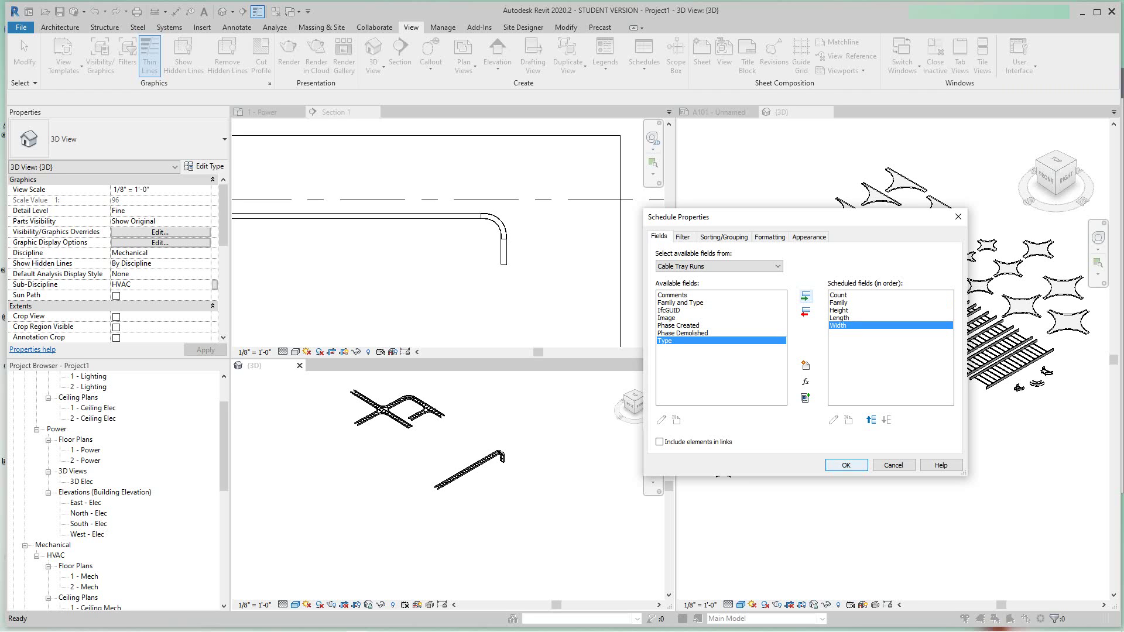
Step: Create the cable tray run schedule with the chosen fields and close its view
{"action": "left_click", "coordinate": [846, 465]}
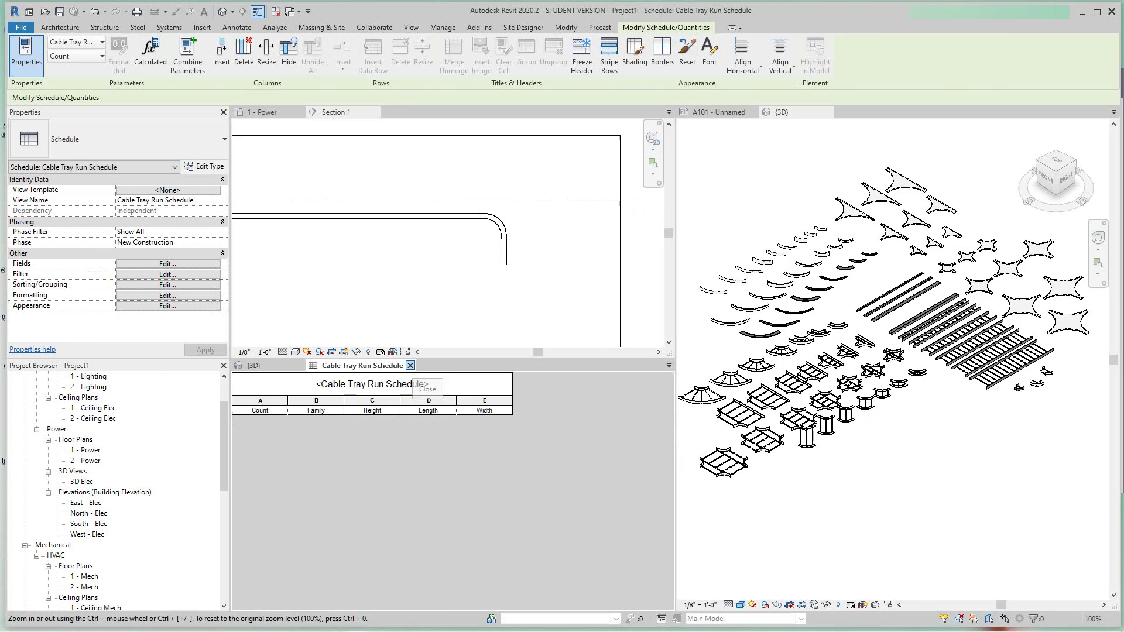
{"action": "left_click", "coordinate": [410, 365]}
{"action": "scroll", "coordinate": [470, 304], "scroll_direction": "down", "scroll_amount": 4}
{"action": "scroll", "coordinate": [425, 260], "scroll_direction": "up", "scroll_amount": 1}
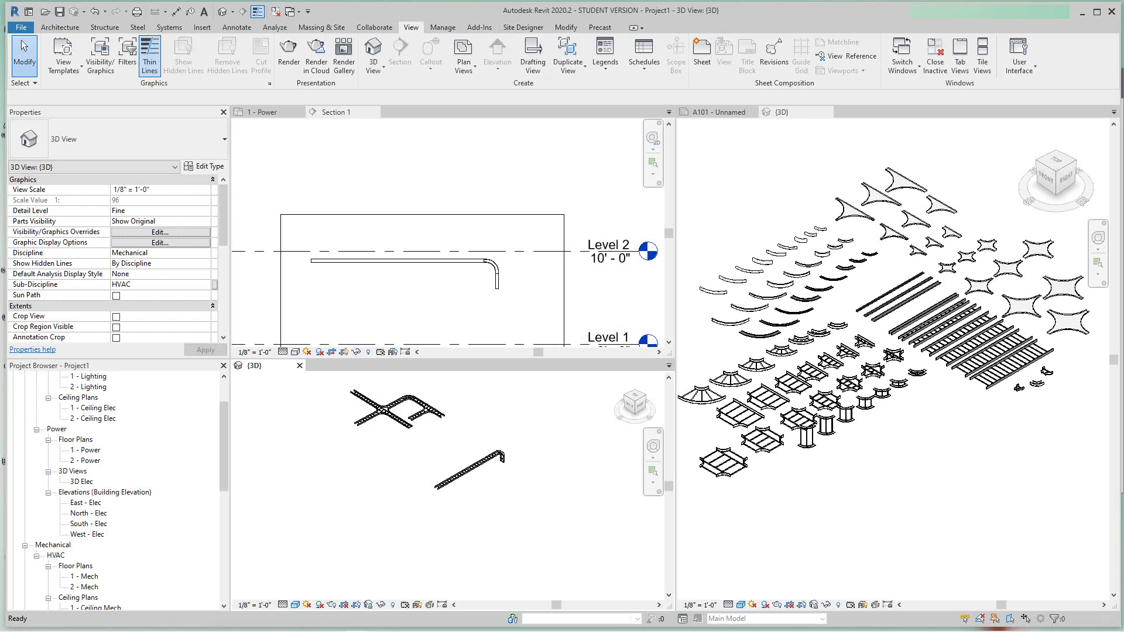
{"action": "left_click", "coordinate": [644, 64]}
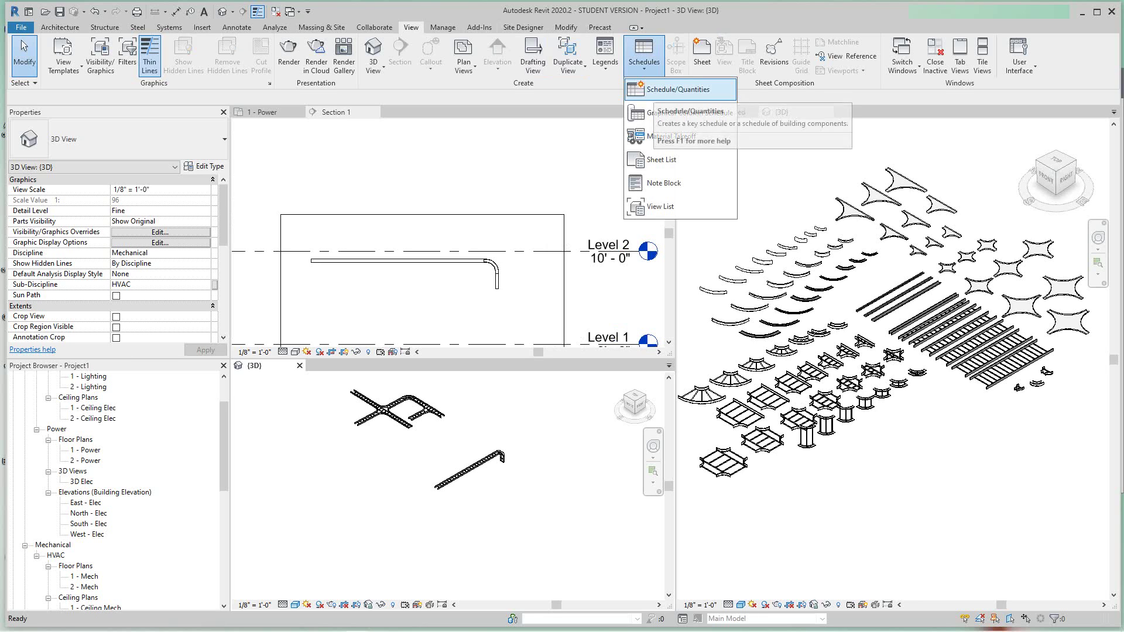
{"action": "left_click", "coordinate": [678, 89]}
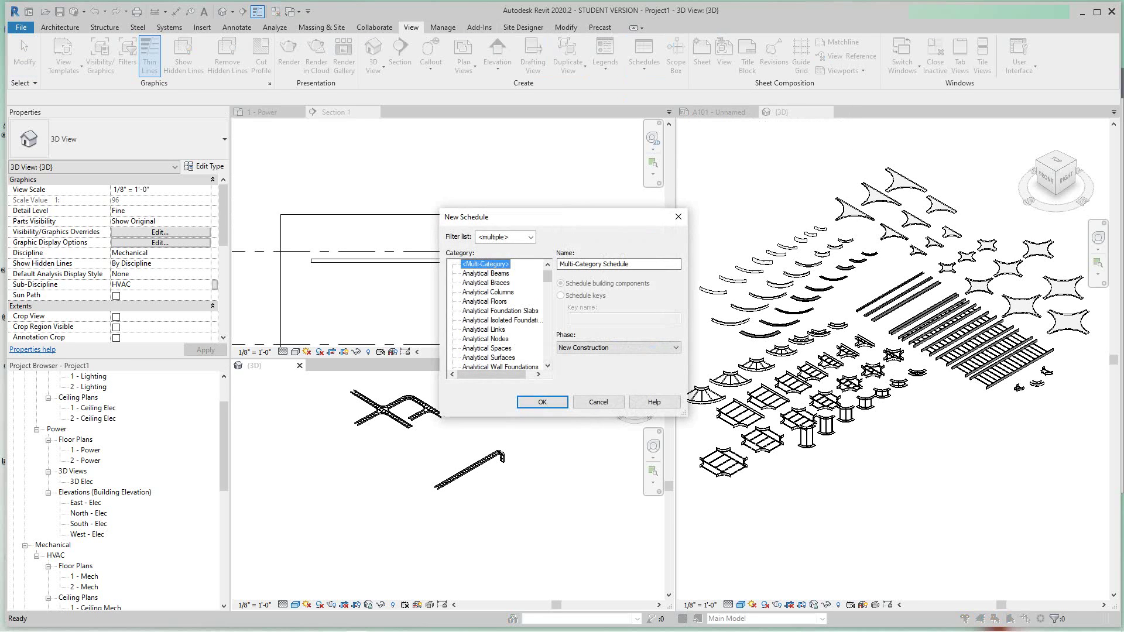
{"action": "scroll", "coordinate": [499, 319], "scroll_direction": "down", "scroll_amount": 3}
{"action": "left_click", "coordinate": [598, 402]}
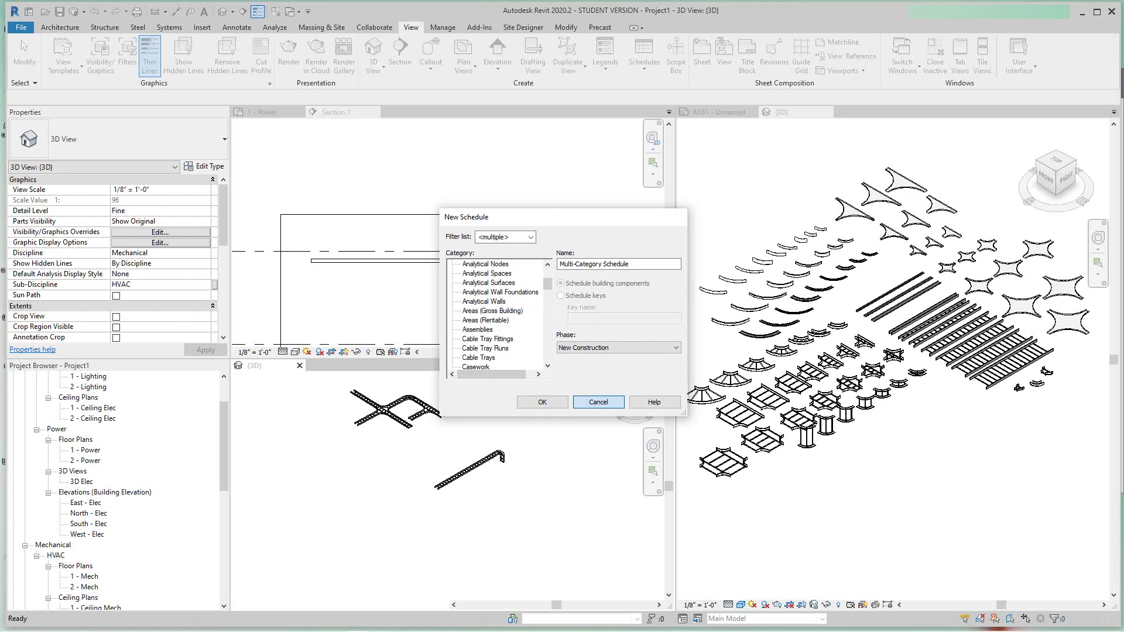
{"action": "left_click", "coordinate": [598, 402]}
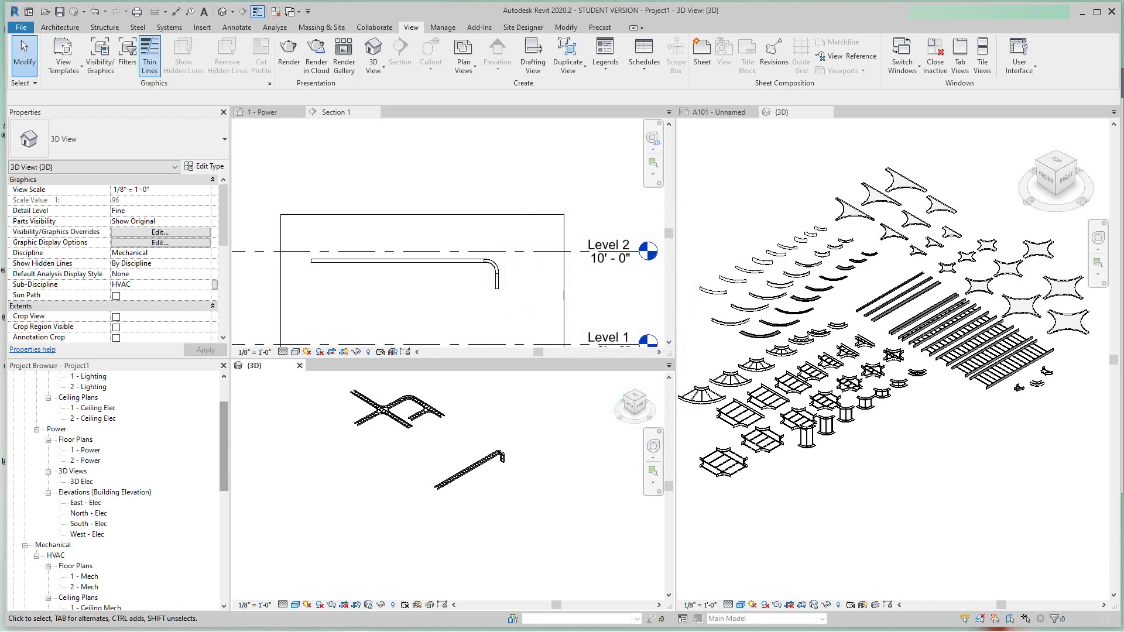
Step: Reopen the Cable Tray Run Schedule from the project's list of schedules and quantities
{"action": "scroll", "coordinate": [224, 445], "scroll_direction": "down", "scroll_amount": 4}
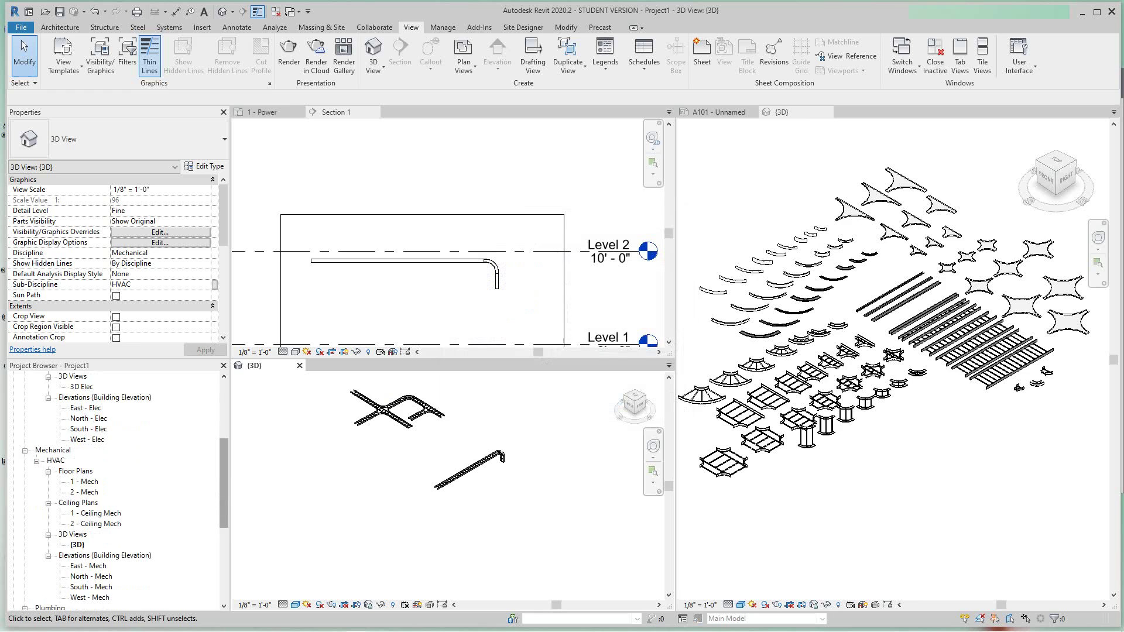
{"action": "scroll", "coordinate": [224, 445], "scroll_direction": "down", "scroll_amount": 4}
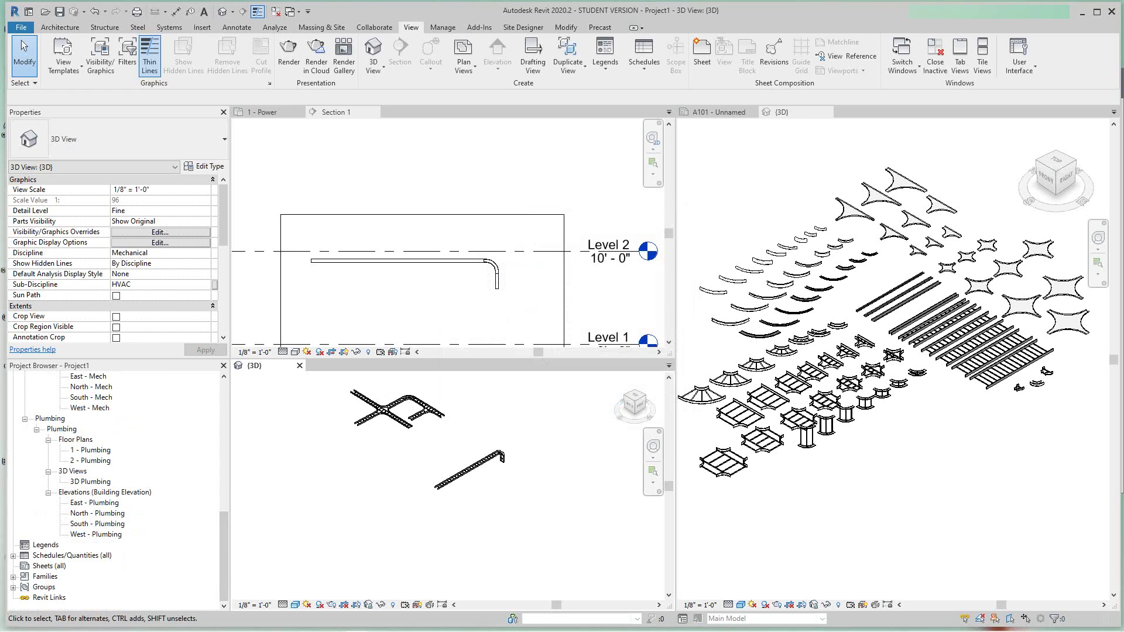
{"action": "left_click", "coordinate": [13, 556]}
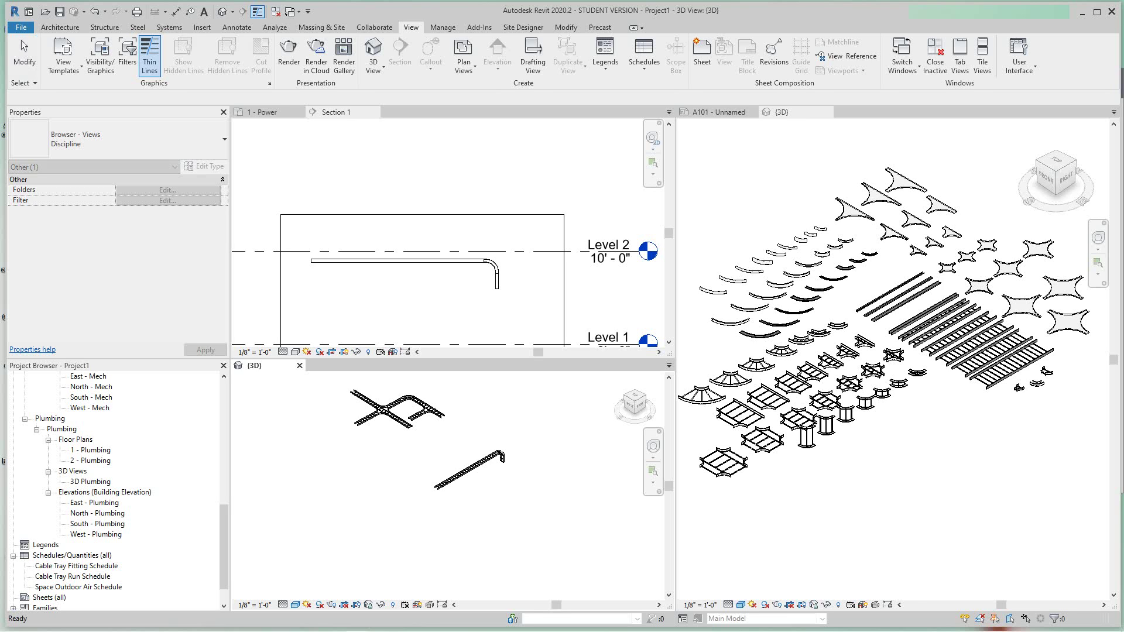
{"action": "double_click", "coordinate": [75, 577]}
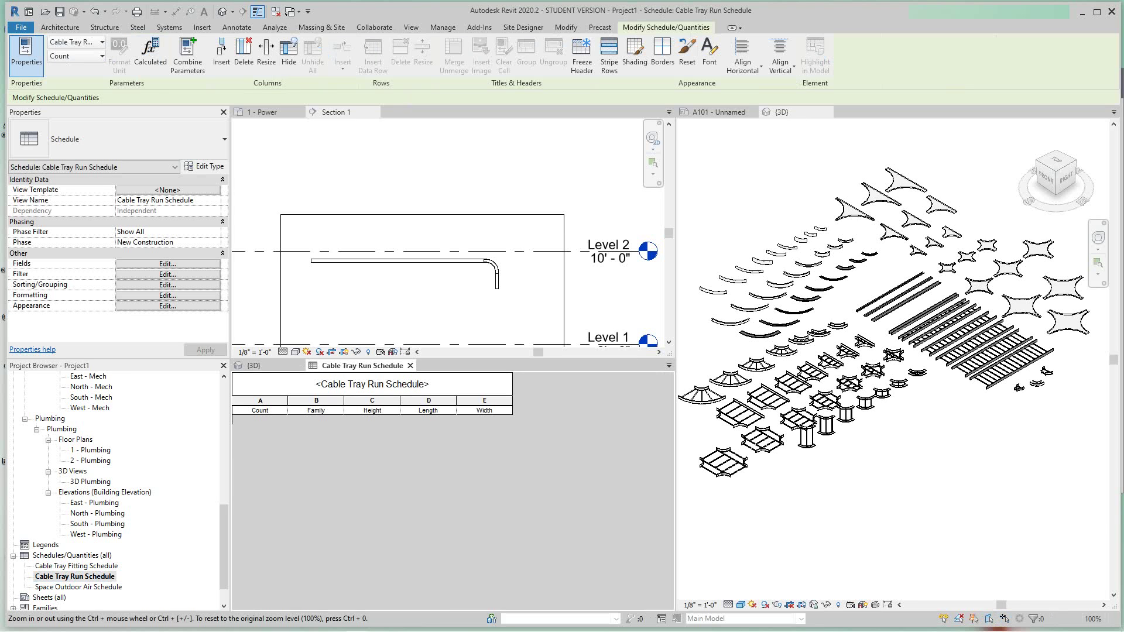
{"action": "scroll", "coordinate": [493, 260], "scroll_direction": "down", "scroll_amount": 1}
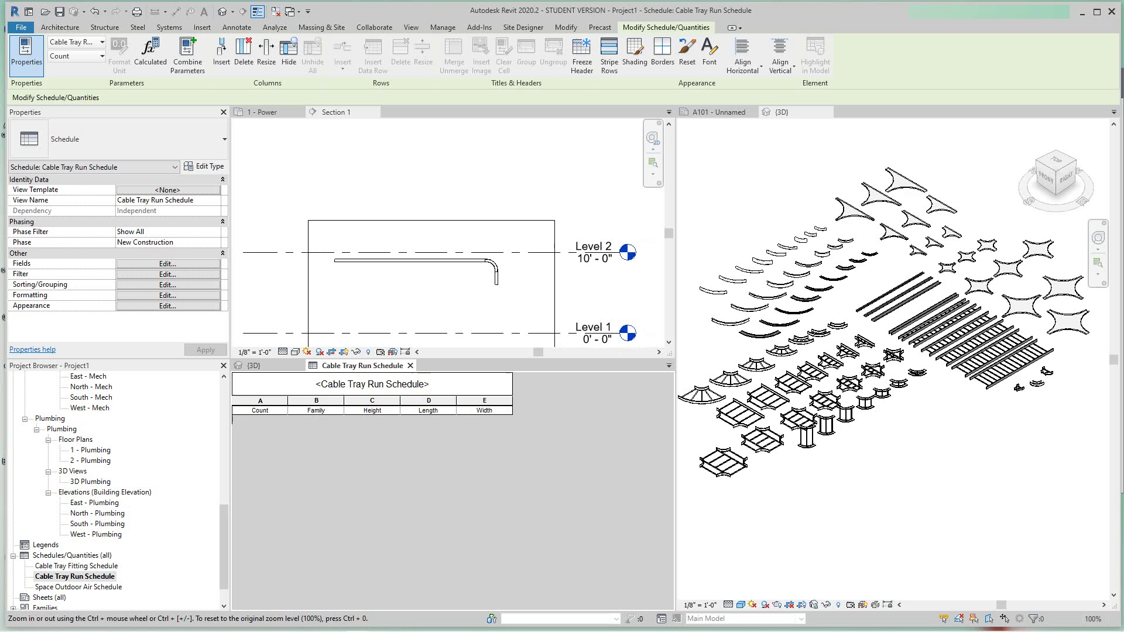
Step: Sort the cable tray run schedule by Family in ascending order and close the schedule view
{"action": "left_click", "coordinate": [168, 263]}
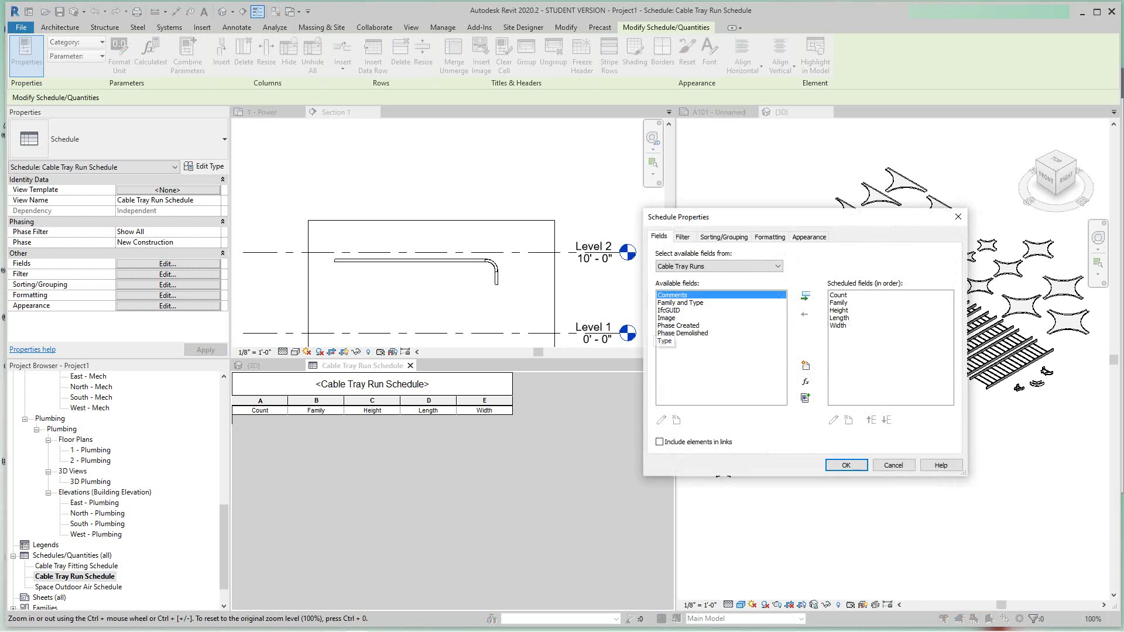
{"action": "left_click", "coordinate": [723, 236]}
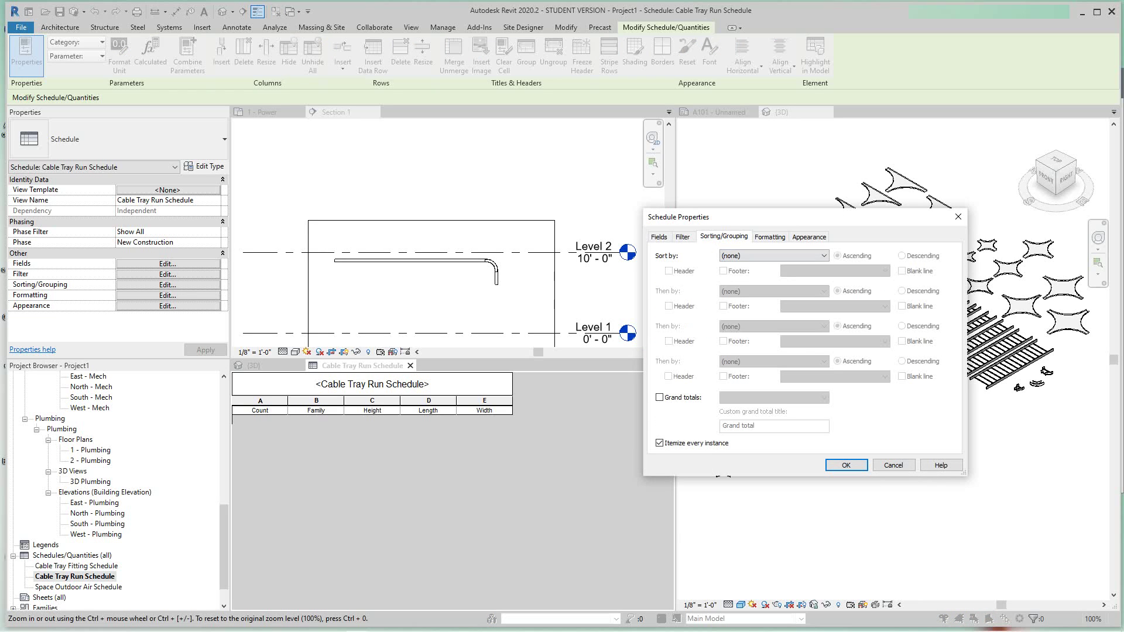
{"action": "left_click", "coordinate": [772, 255]}
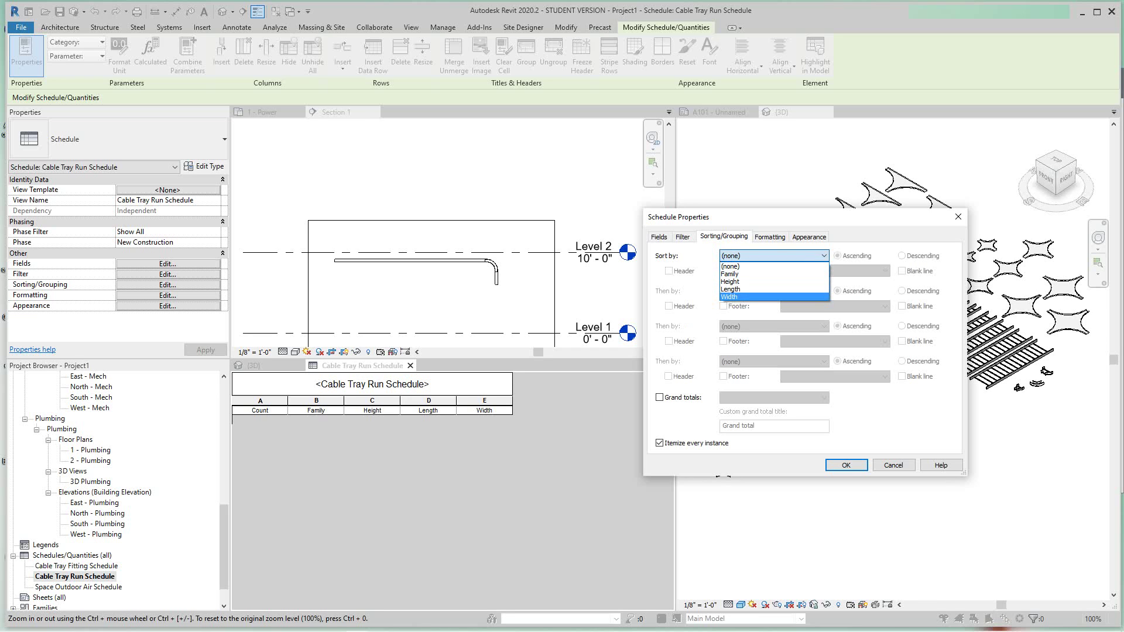
{"action": "left_click", "coordinate": [755, 274]}
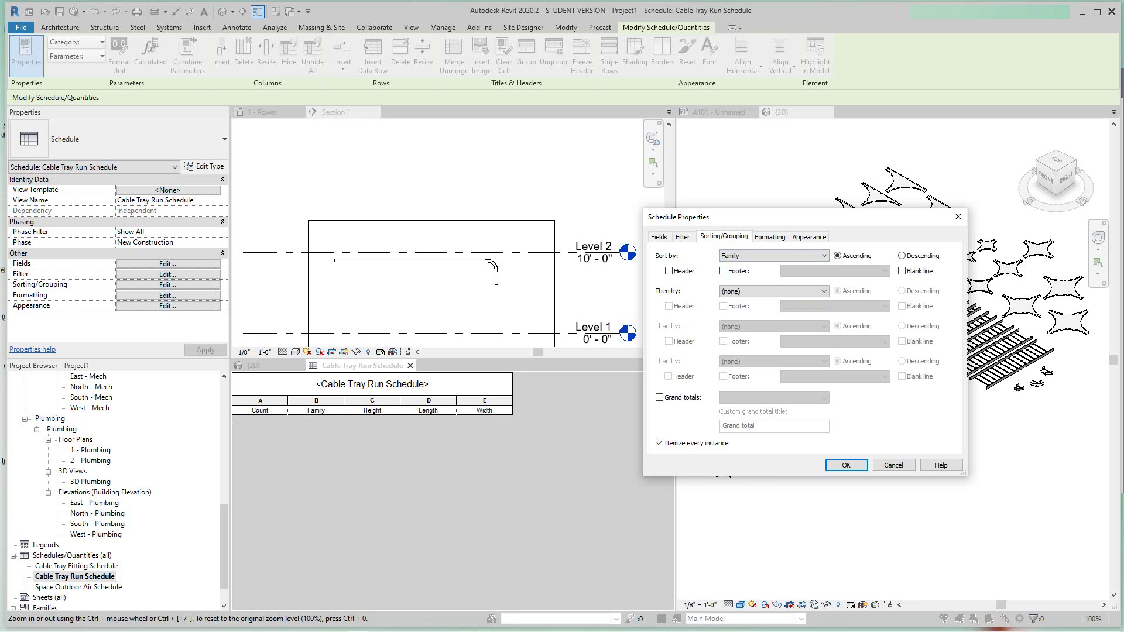
{"action": "key", "text": "Return"}
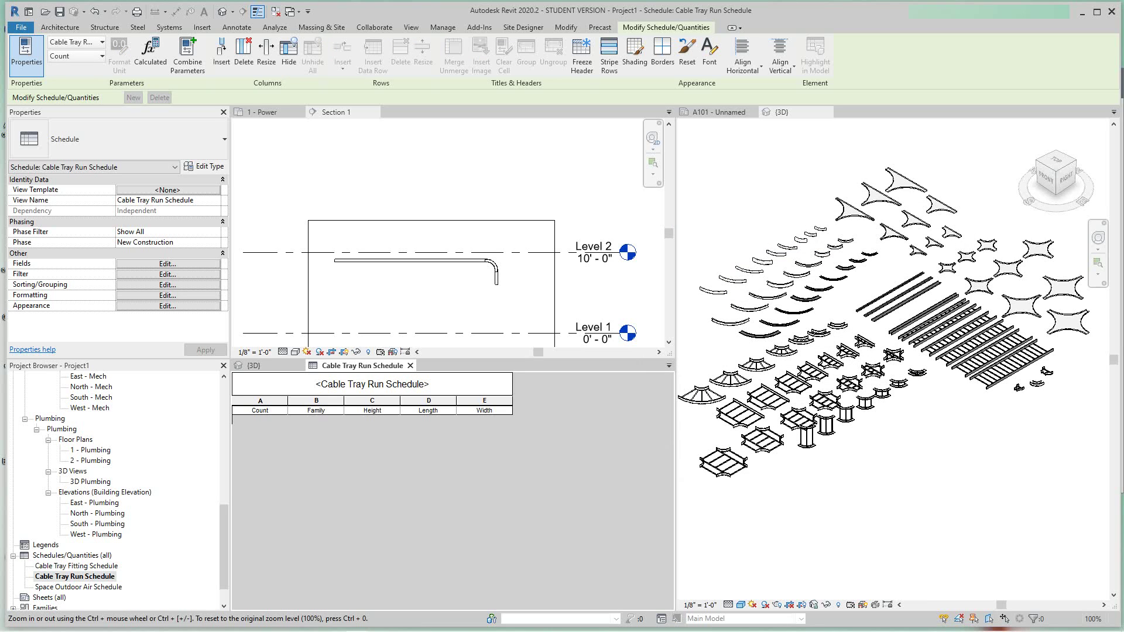
{"action": "left_click", "coordinate": [410, 366]}
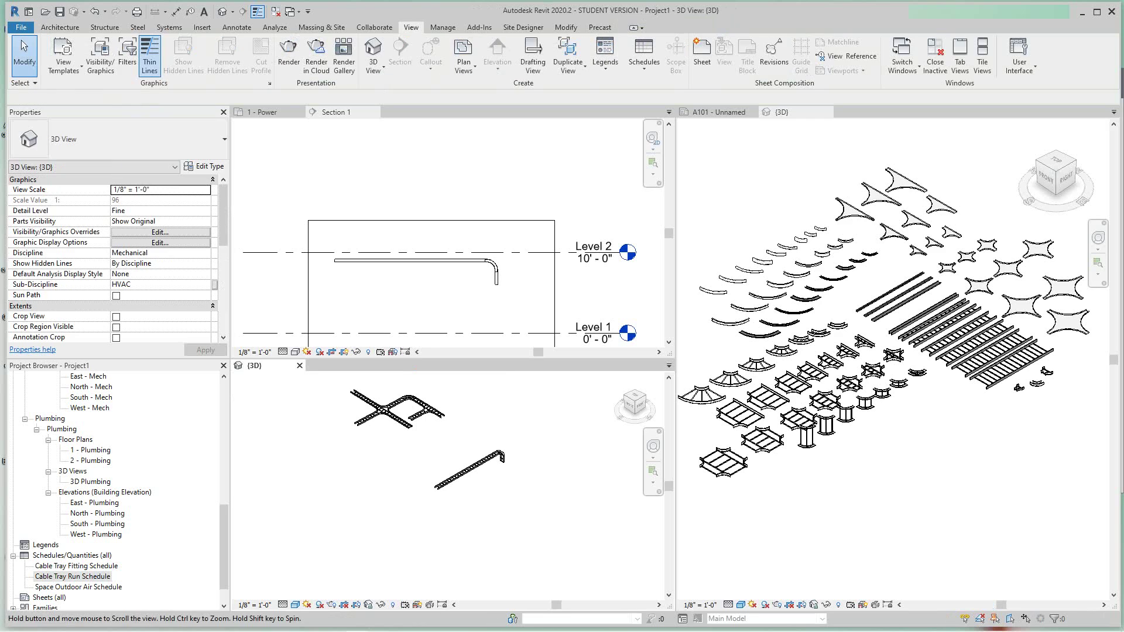
Step: Examine the horizontal cross fitting, the bend and the connected ladder tray runs up close in the 3D view
{"action": "middle_click_drag", "start_coordinate": [485, 398], "coordinate": [511, 480]}
{"action": "scroll", "coordinate": [497, 510], "scroll_direction": "up", "scroll_amount": 1}
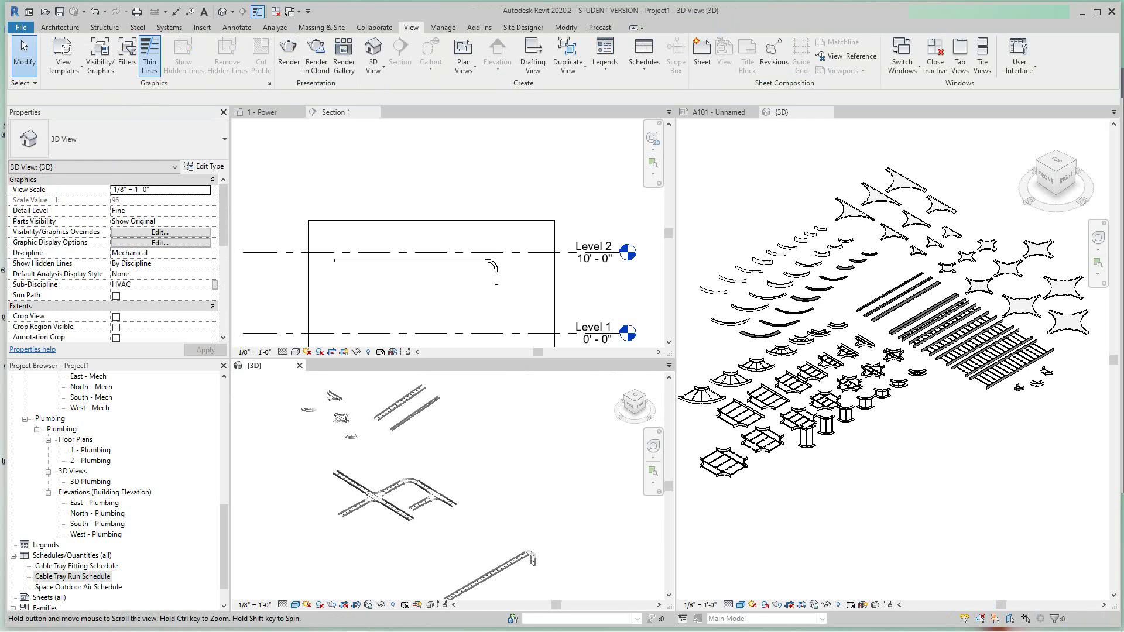
{"action": "middle_click_drag", "start_coordinate": [448, 526], "coordinate": [468, 501]}
{"action": "scroll", "coordinate": [468, 502], "scroll_direction": "up", "scroll_amount": 7}
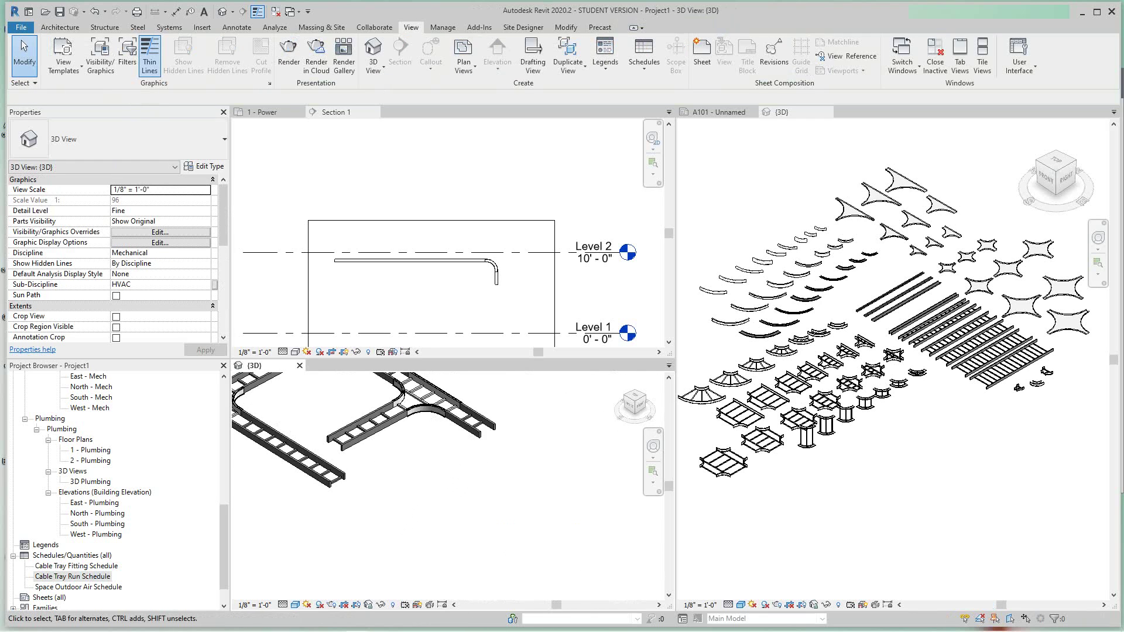
{"action": "middle_click_drag", "start_coordinate": [415, 443], "coordinate": [504, 538]}
{"action": "scroll", "coordinate": [427, 501], "scroll_direction": "up", "scroll_amount": 1}
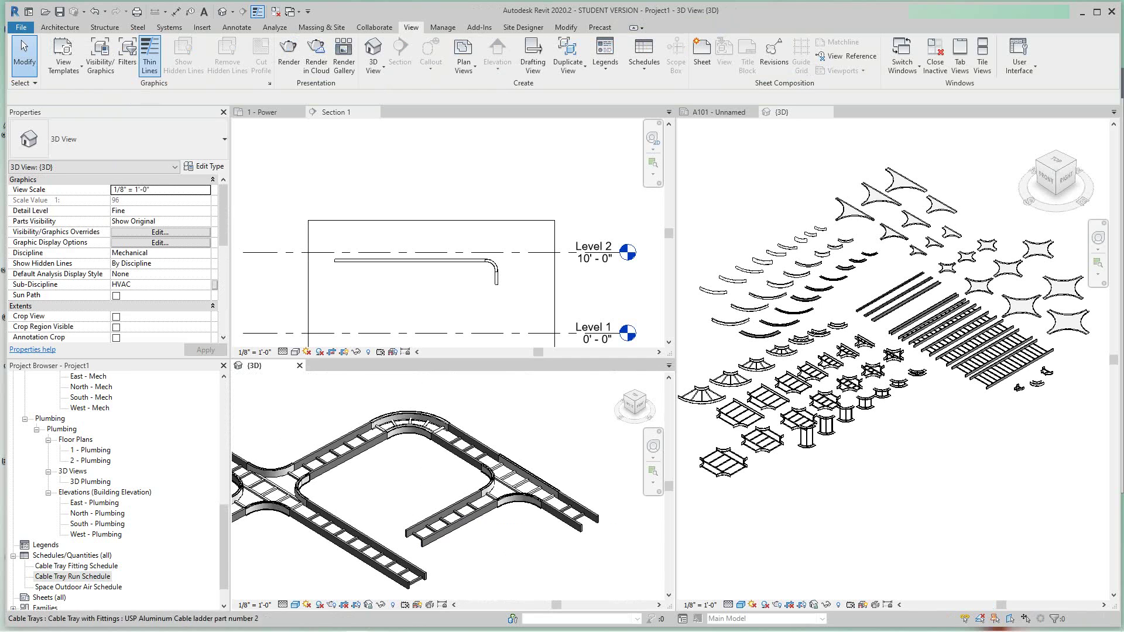
{"action": "scroll", "coordinate": [375, 456], "scroll_direction": "up", "scroll_amount": 4}
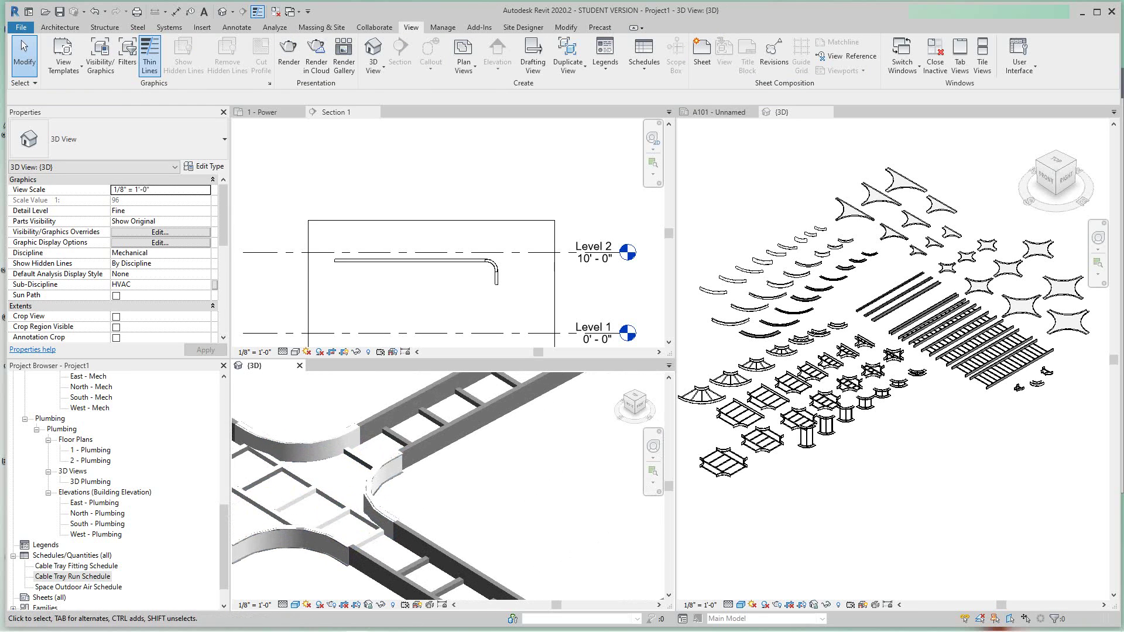
{"action": "scroll", "coordinate": [389, 476], "scroll_direction": "up", "scroll_amount": 2}
{"action": "middle_click_drag", "start_coordinate": [389, 477], "coordinate": [431, 503]}
{"action": "scroll", "coordinate": [396, 483], "scroll_direction": "down", "scroll_amount": 3}
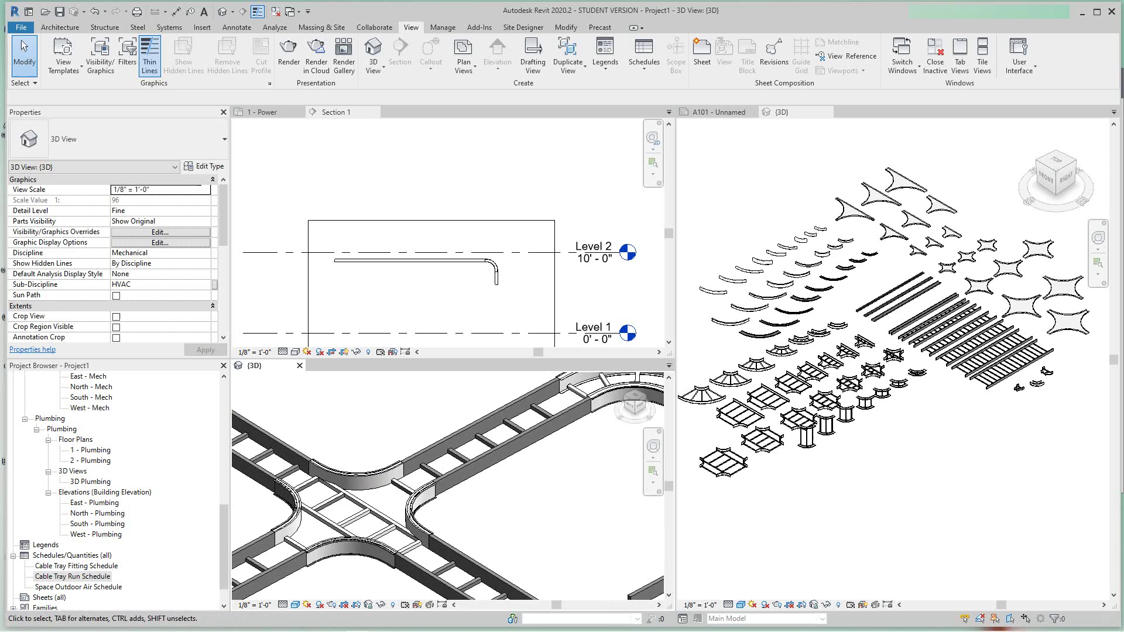
Step: Set the width of the horizontal cross fitting joining the four ladder tray runs to 6 inches
{"action": "scroll", "coordinate": [354, 482], "scroll_direction": "up", "scroll_amount": 3}
{"action": "left_click", "coordinate": [369, 486]}
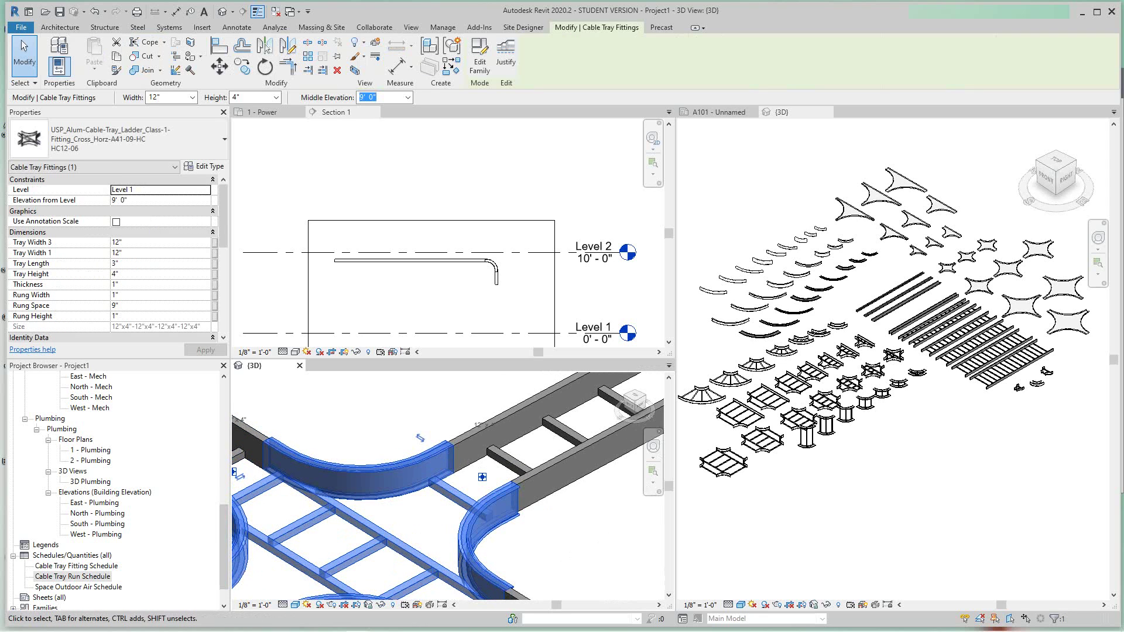
{"action": "scroll", "coordinate": [295, 495], "scroll_direction": "down", "scroll_amount": 2}
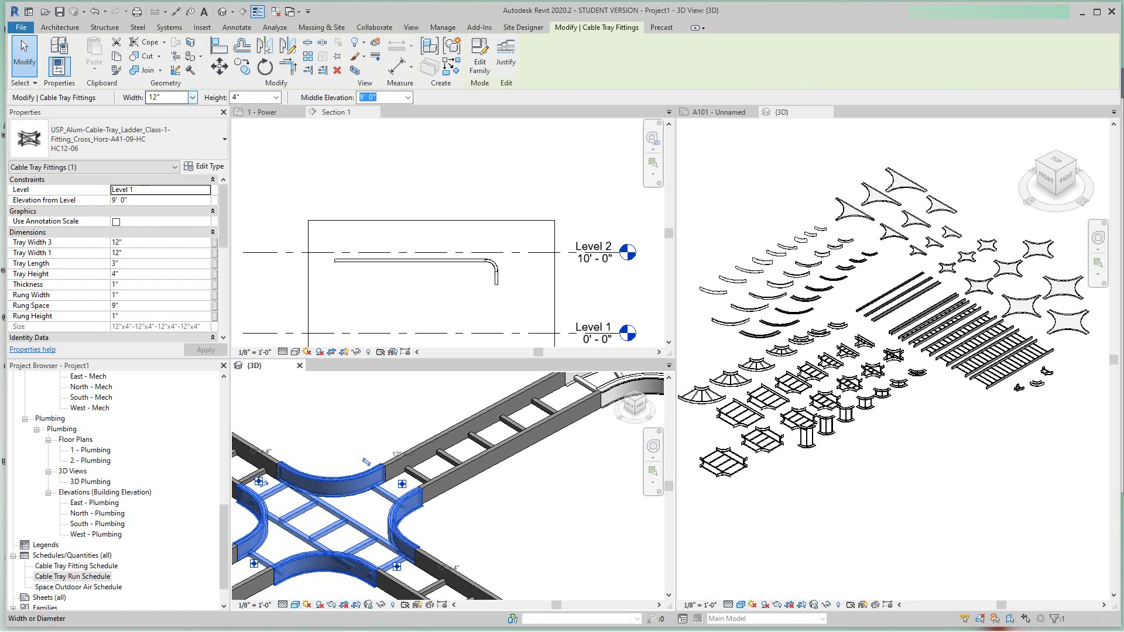
{"action": "left_click", "coordinate": [192, 98]}
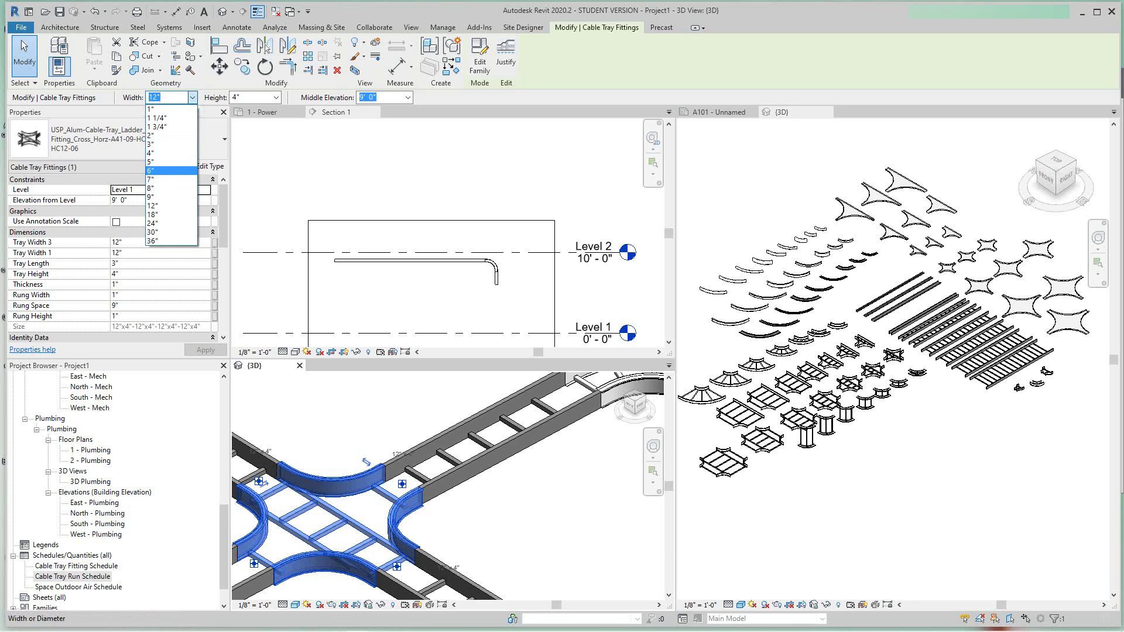
{"action": "left_click", "coordinate": [170, 171]}
{"action": "type", "text": "6"}
{"action": "key", "text": "Return"}
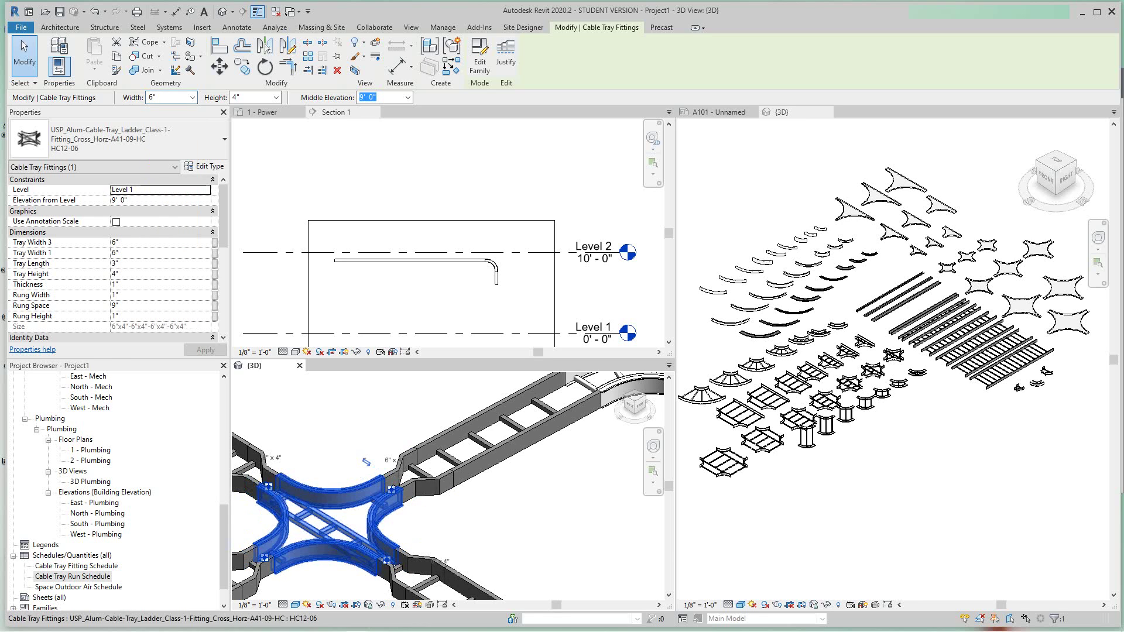
Step: Deselect the resized cross fitting and examine how it connects to the adjoining tray runs in the 3D view
{"action": "scroll", "coordinate": [436, 483], "scroll_direction": "down", "scroll_amount": 1}
{"action": "middle_click_drag", "start_coordinate": [437, 483], "coordinate": [431, 480]}
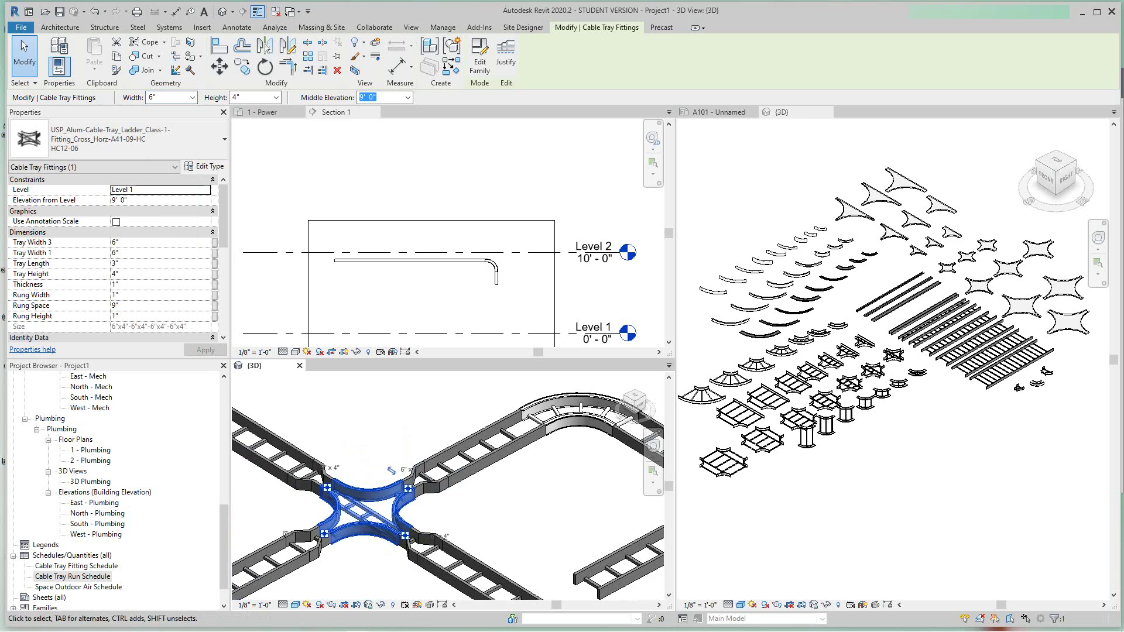
{"action": "middle_click_drag", "start_coordinate": [527, 468], "coordinate": [469, 468]}
{"action": "scroll", "coordinate": [271, 498], "scroll_direction": "up", "scroll_amount": 3}
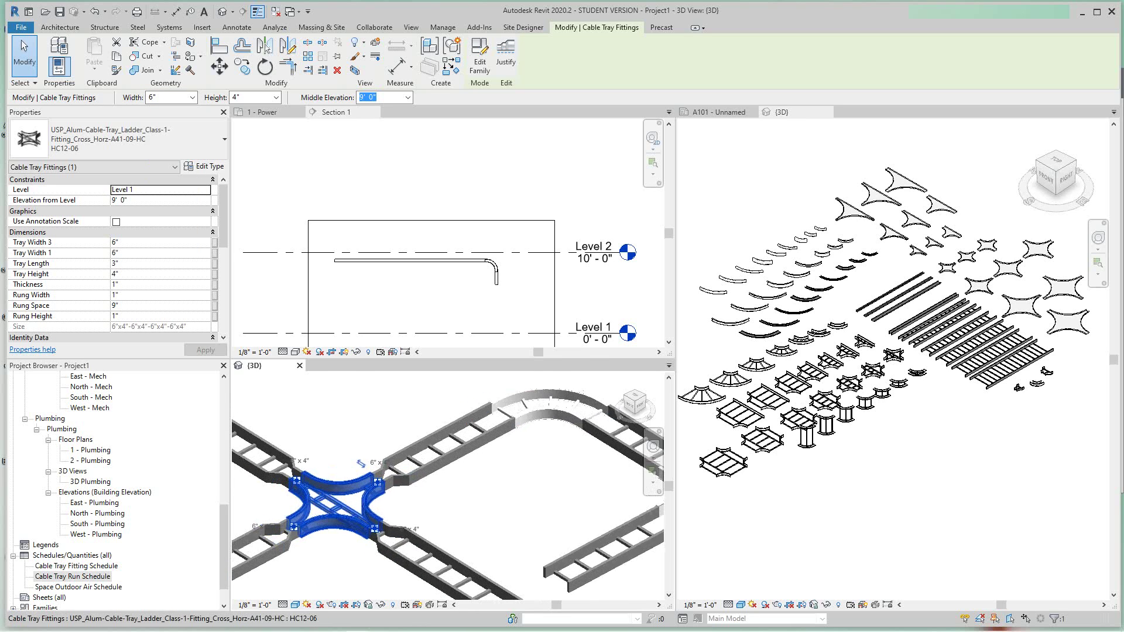
{"action": "key", "text": "Escape"}
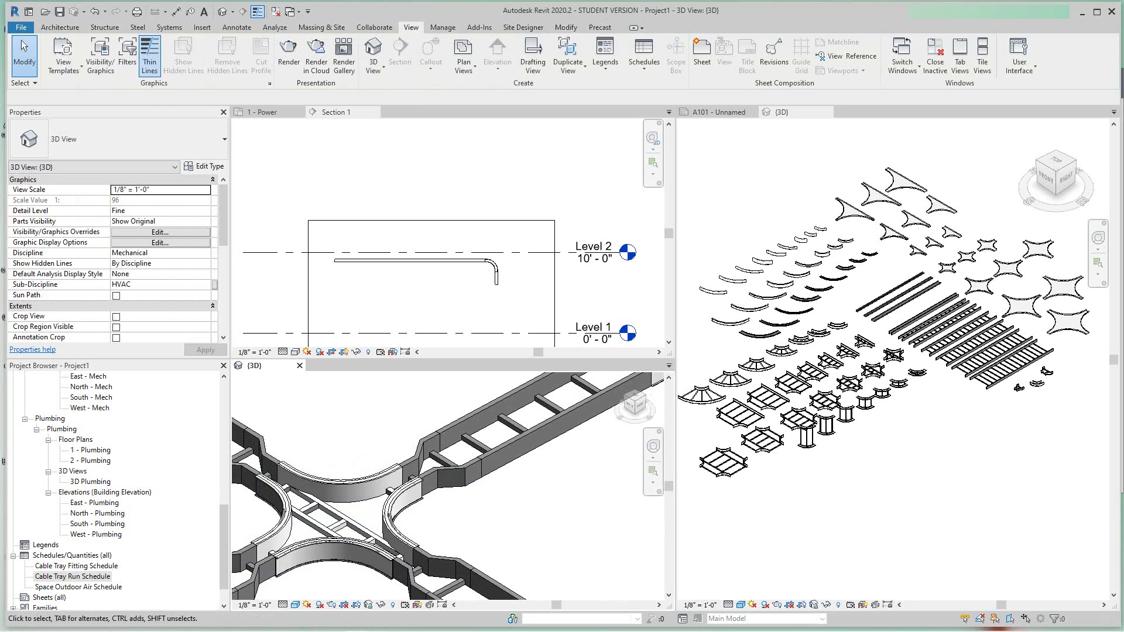
{"action": "scroll", "coordinate": [863, 380], "scroll_direction": "up", "scroll_amount": 3}
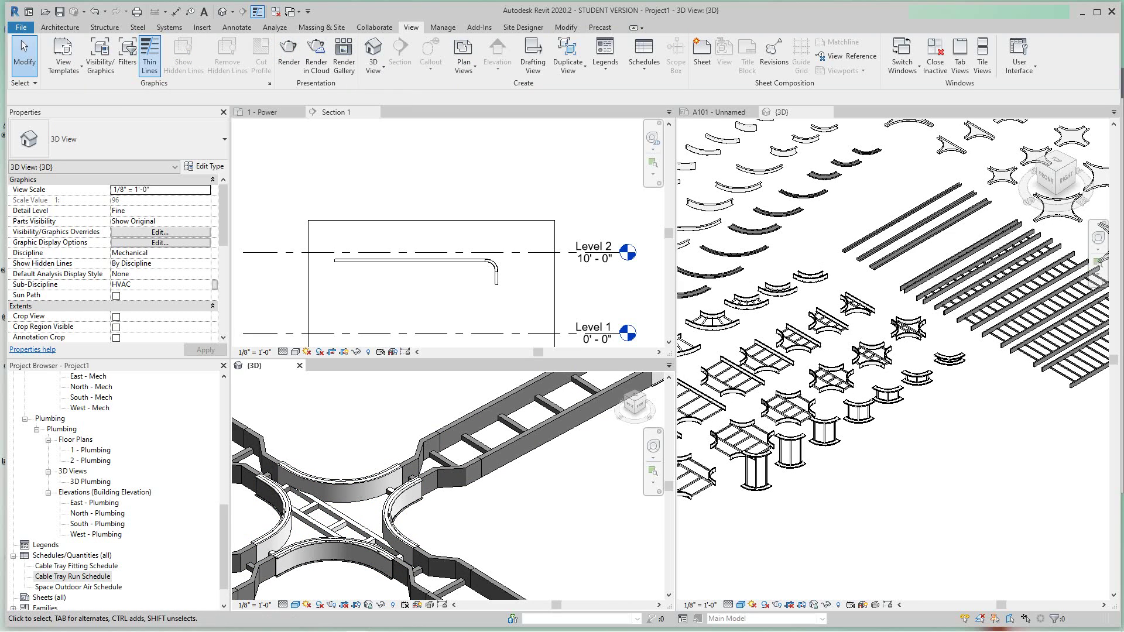
{"action": "scroll", "coordinate": [506, 489], "scroll_direction": "down", "scroll_amount": 3}
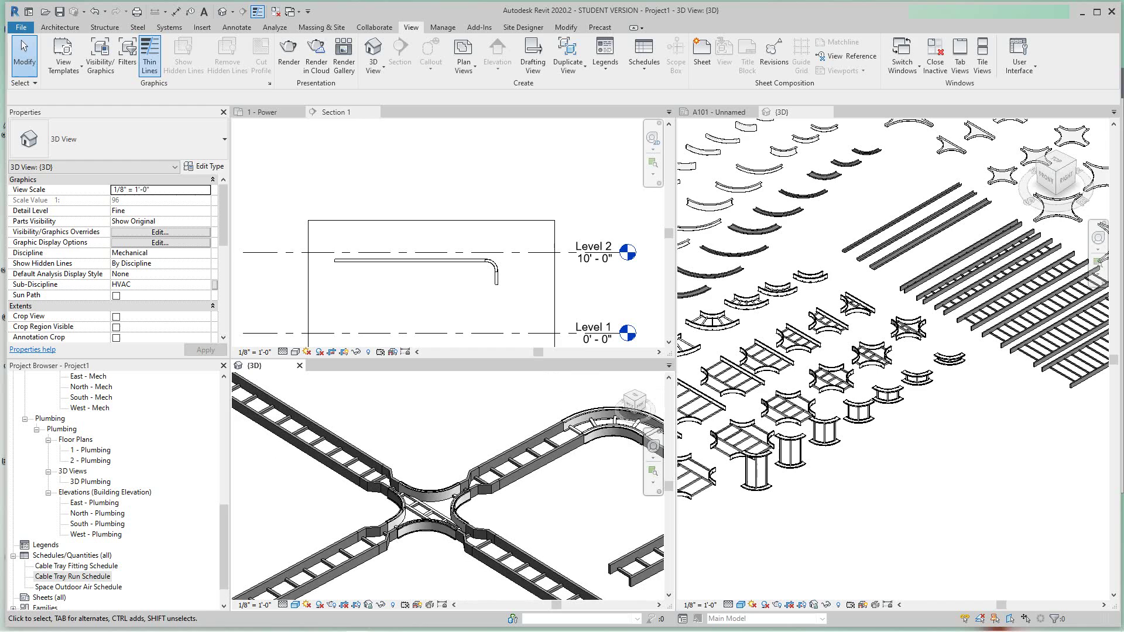
{"action": "middle_click_drag", "start_coordinate": [507, 489], "coordinate": [444, 445]}
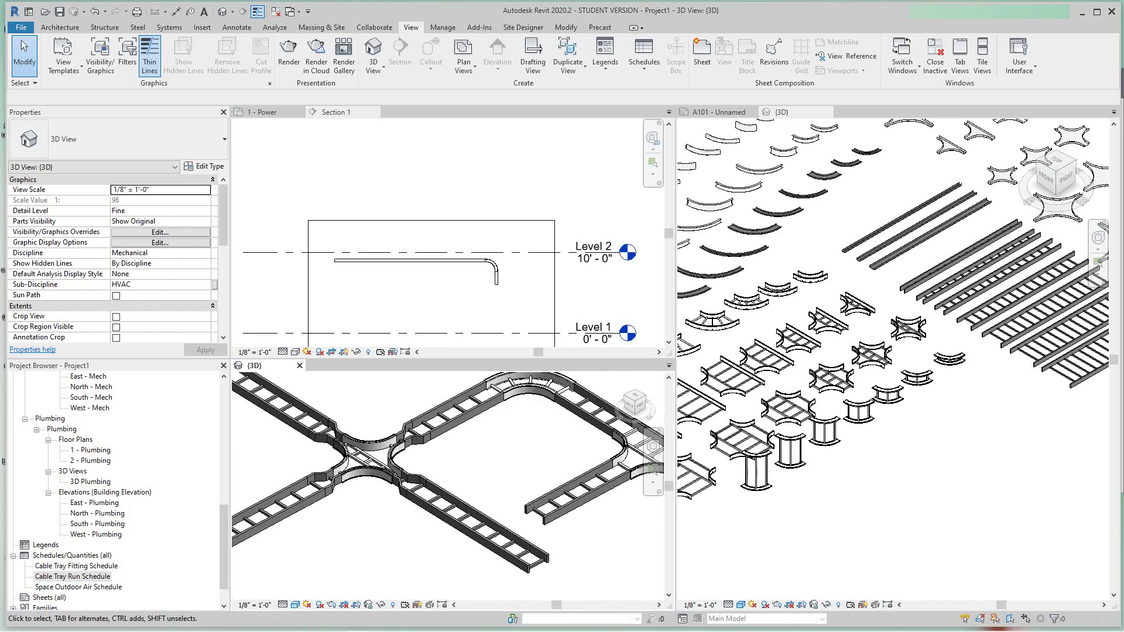